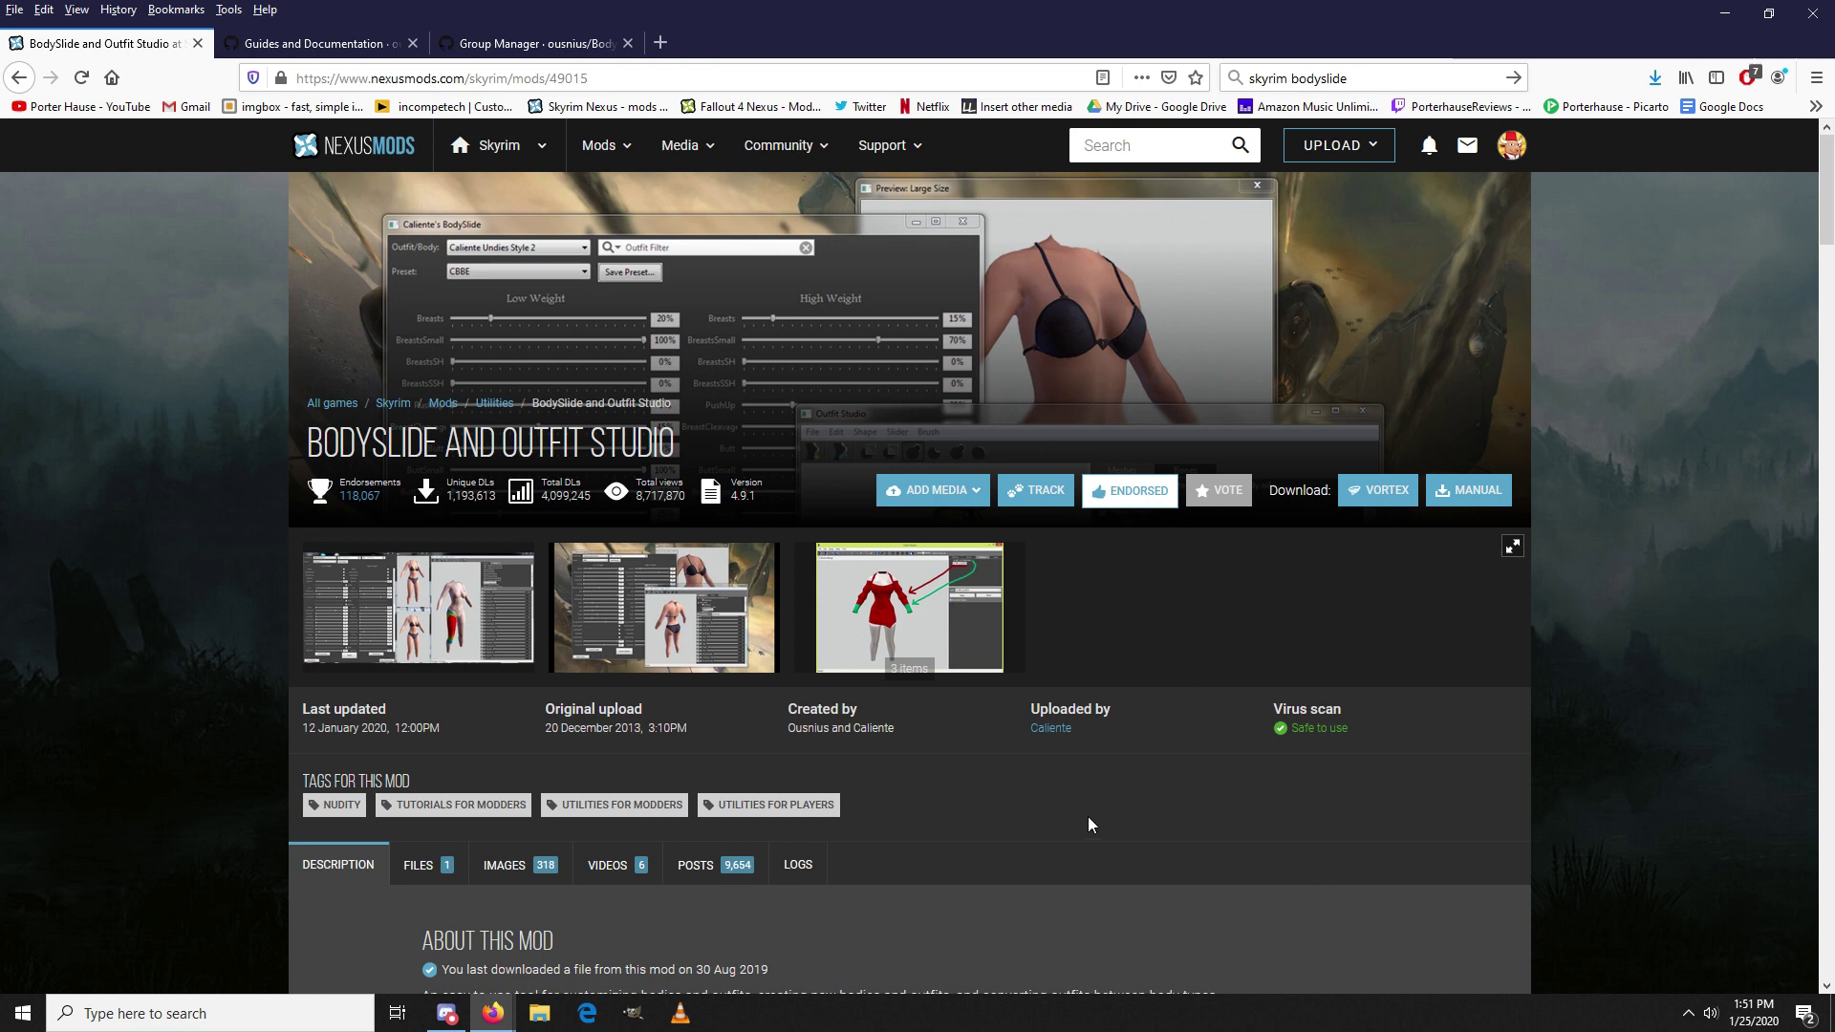
Step: Review the main files offered for download on the BodySlide and Outfit Studio mod page
scroll(1046, 819, down, 3)
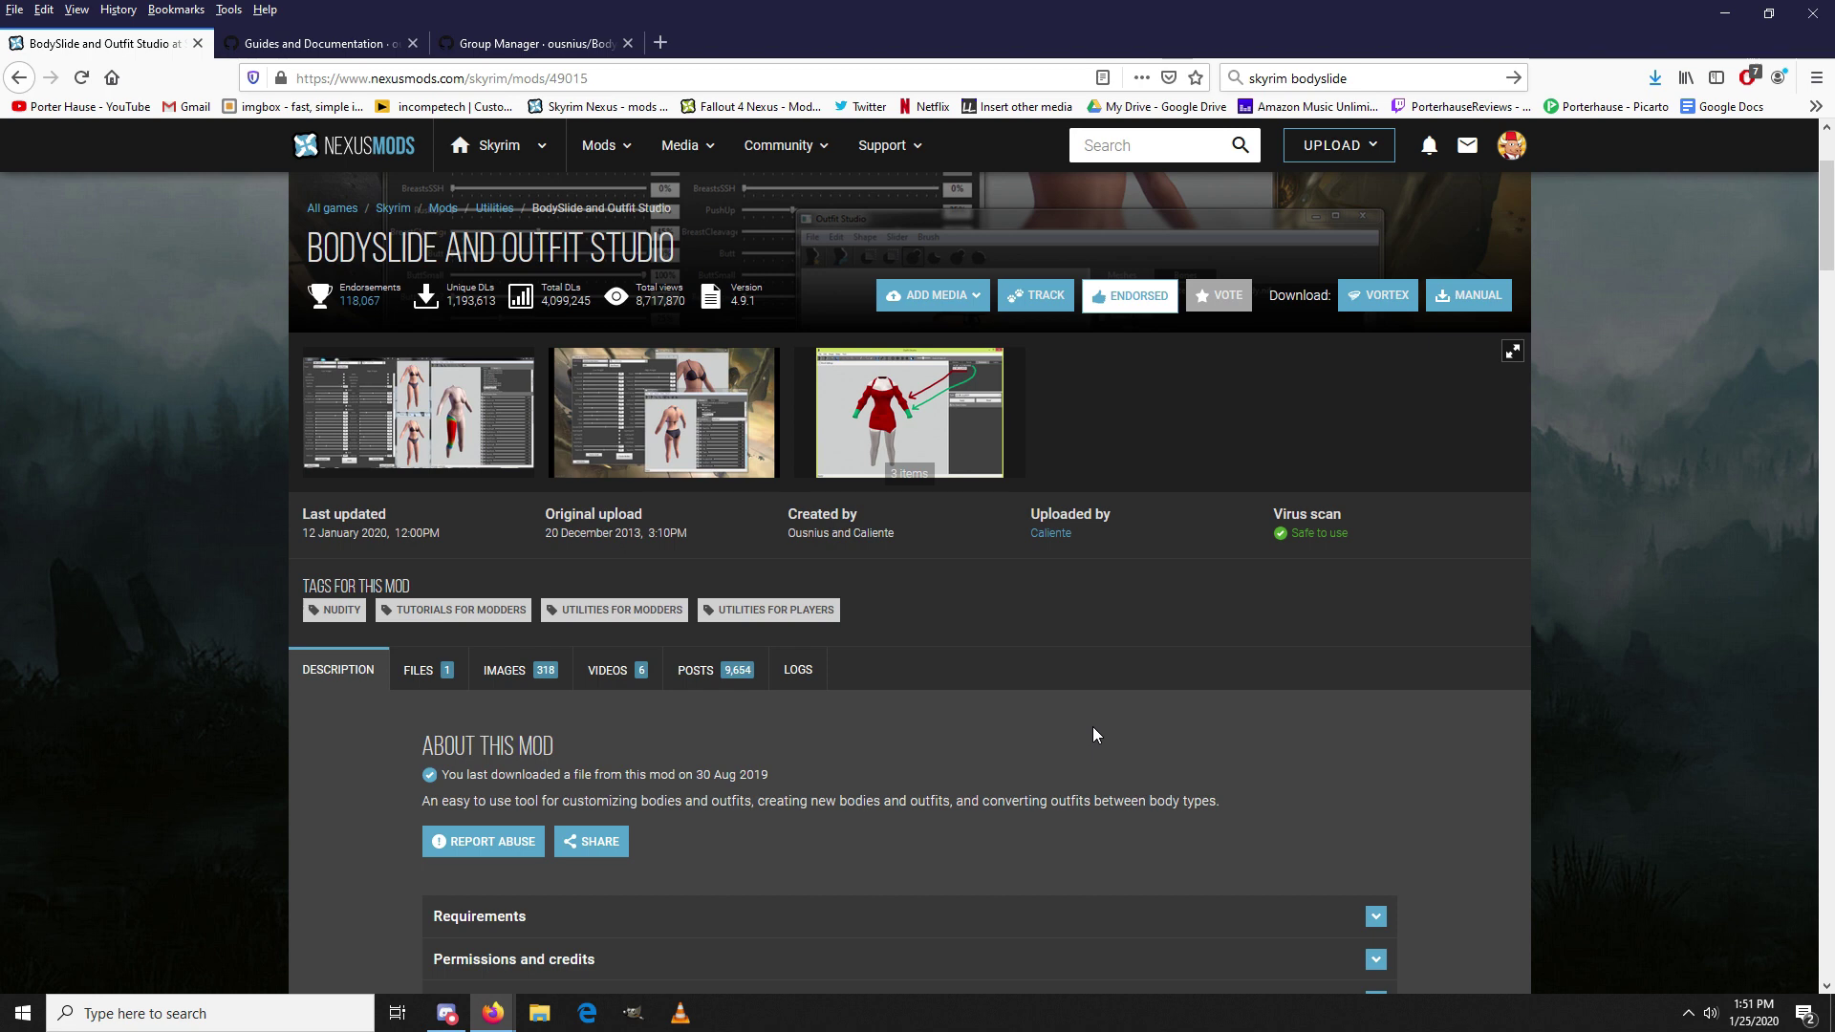
click(441, 675)
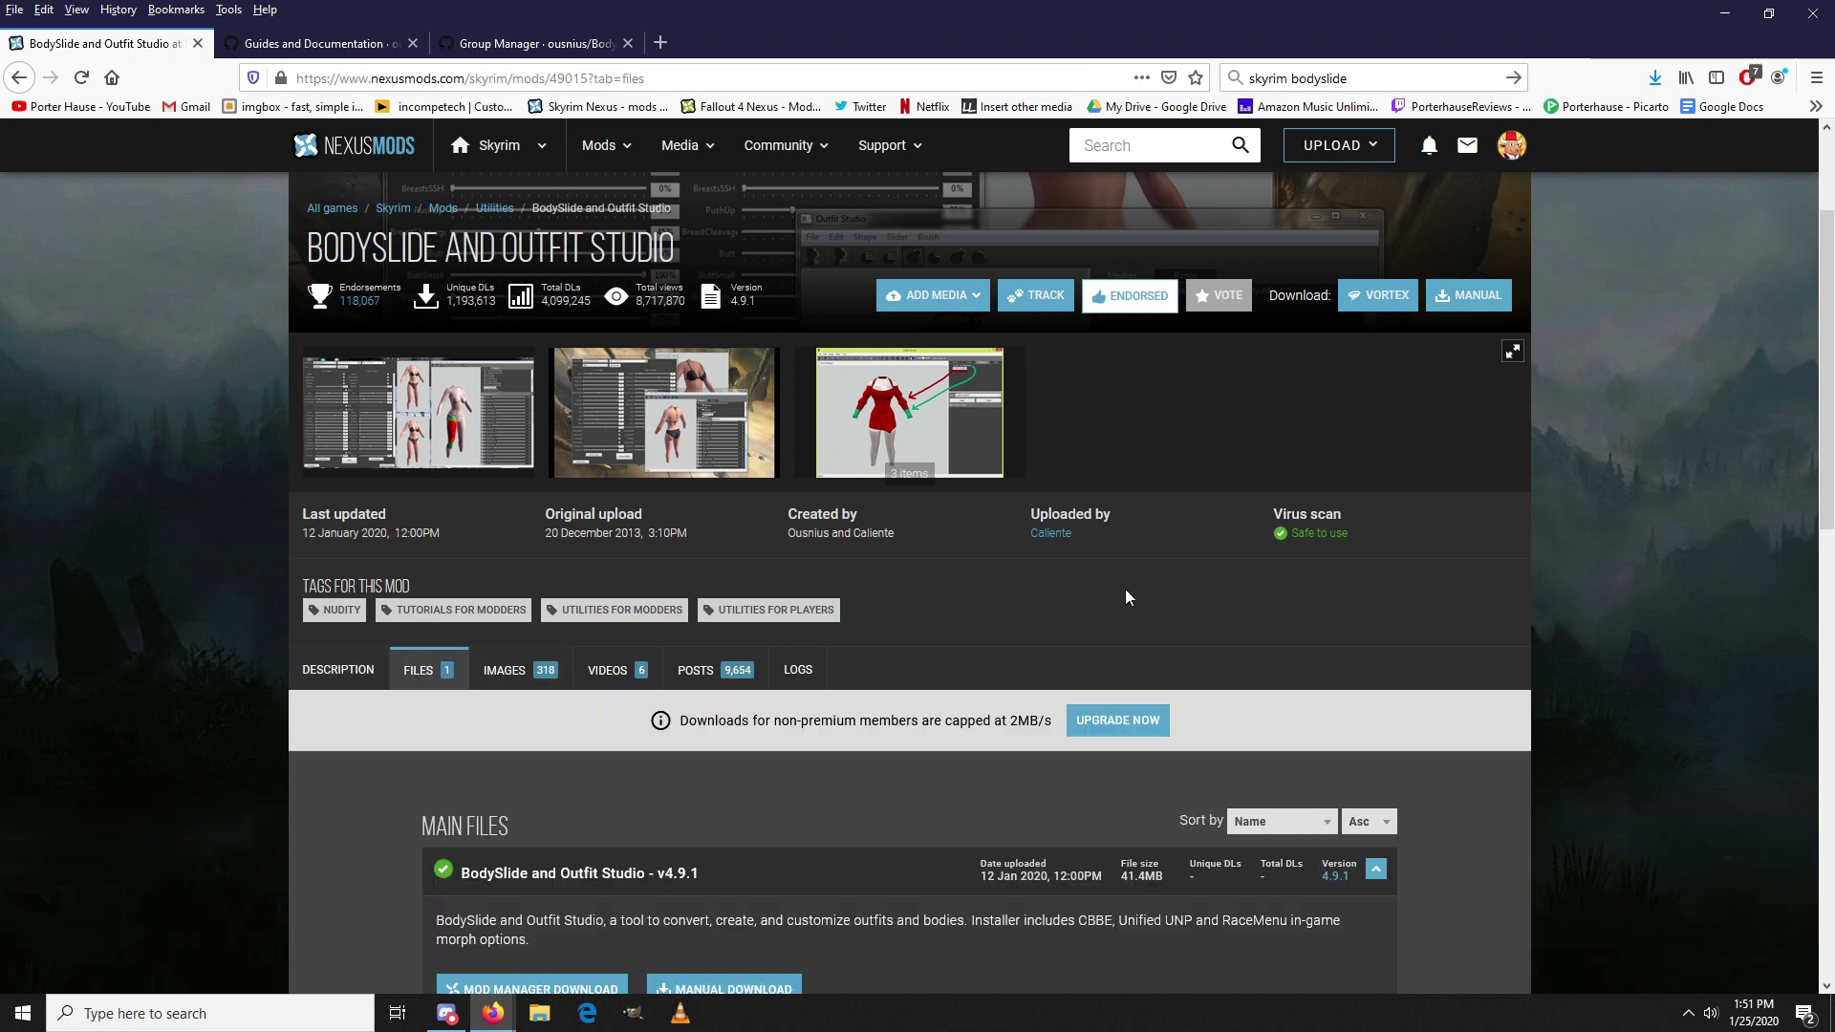
scroll(1126, 589, down, 4)
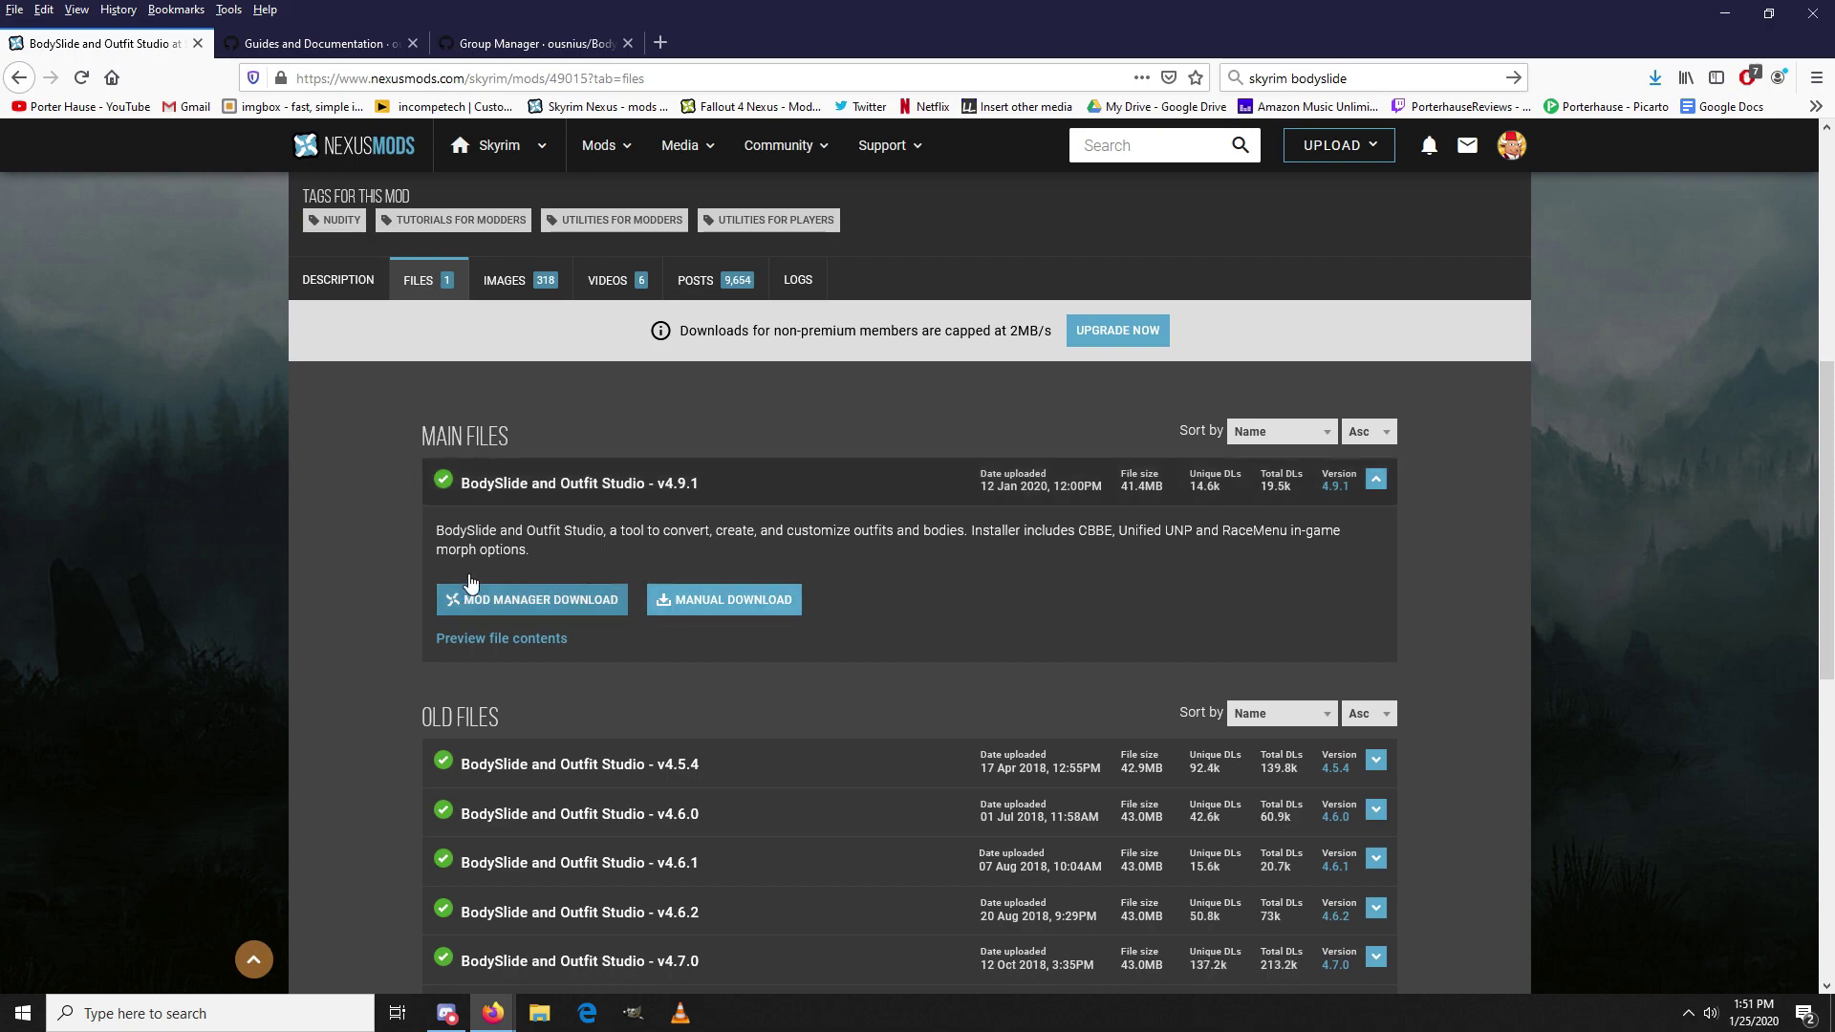
Step: Read the Installation instructions in the mod's description, including the Manual, Nexus Mod Manager, Mod Organizer and Vortex sections
click(359, 283)
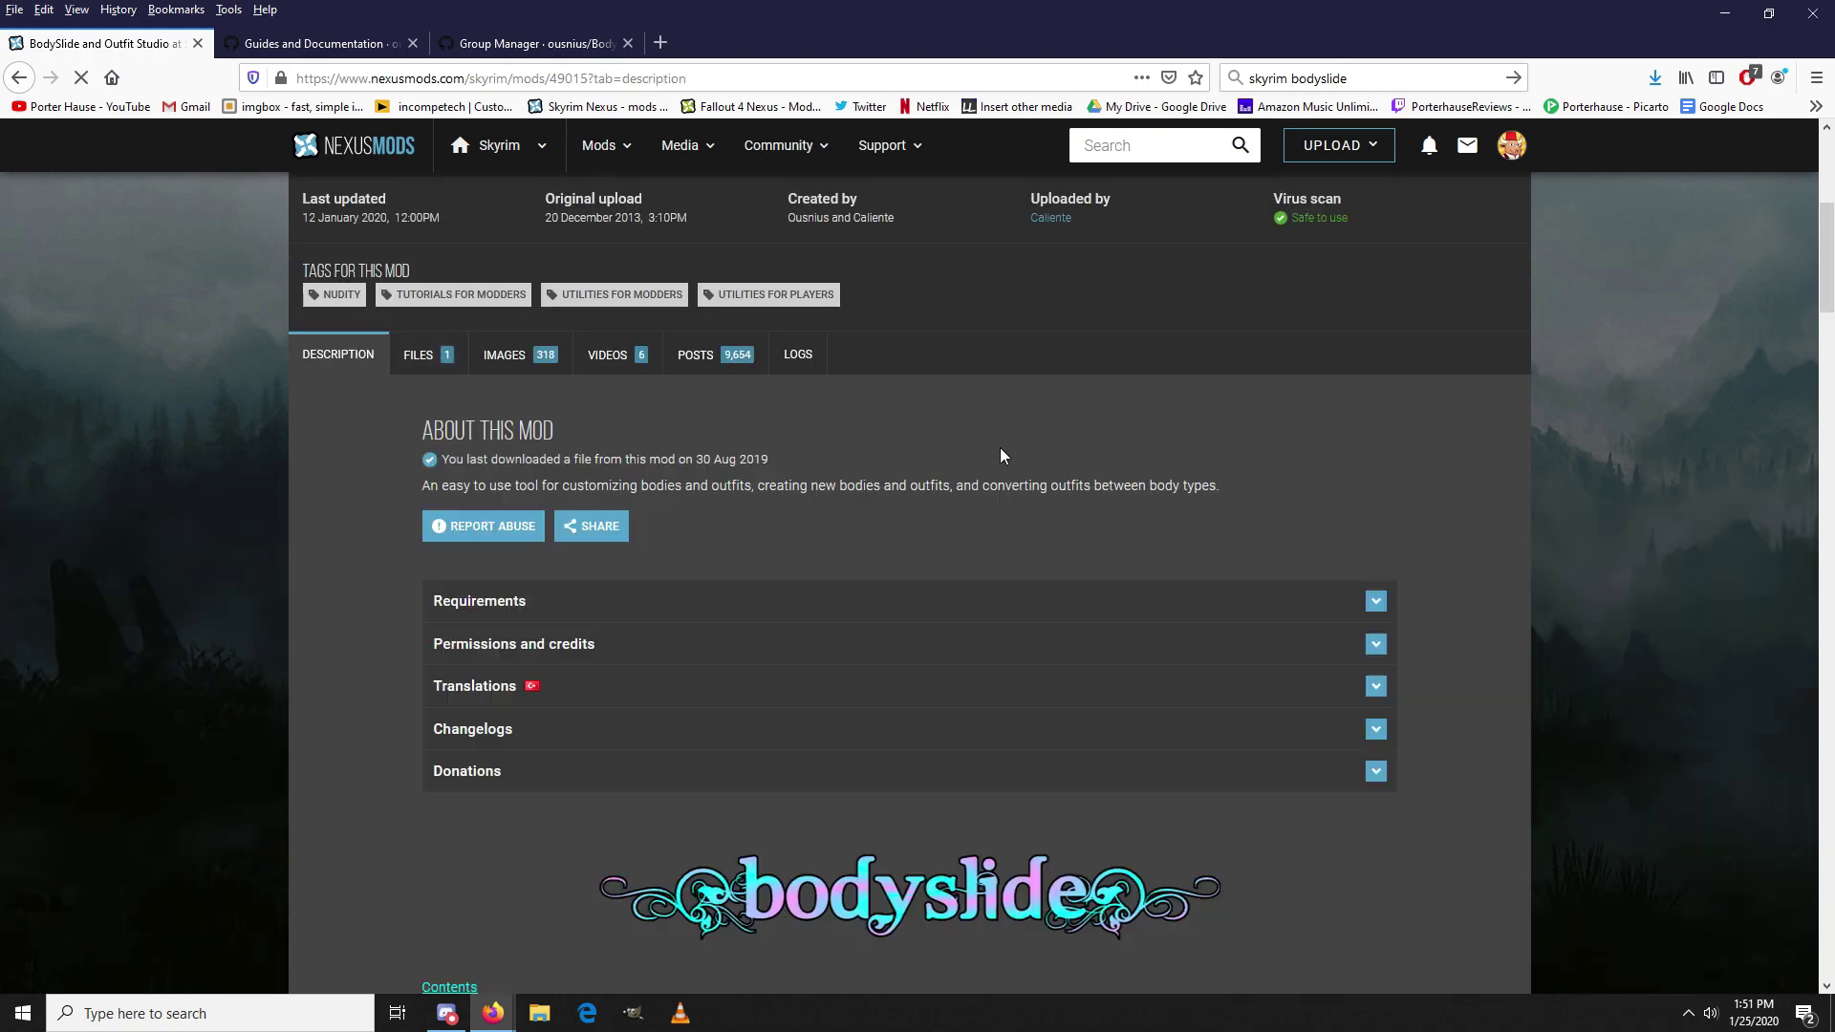
scroll(988, 531, down, 14)
scroll(971, 560, down, 10)
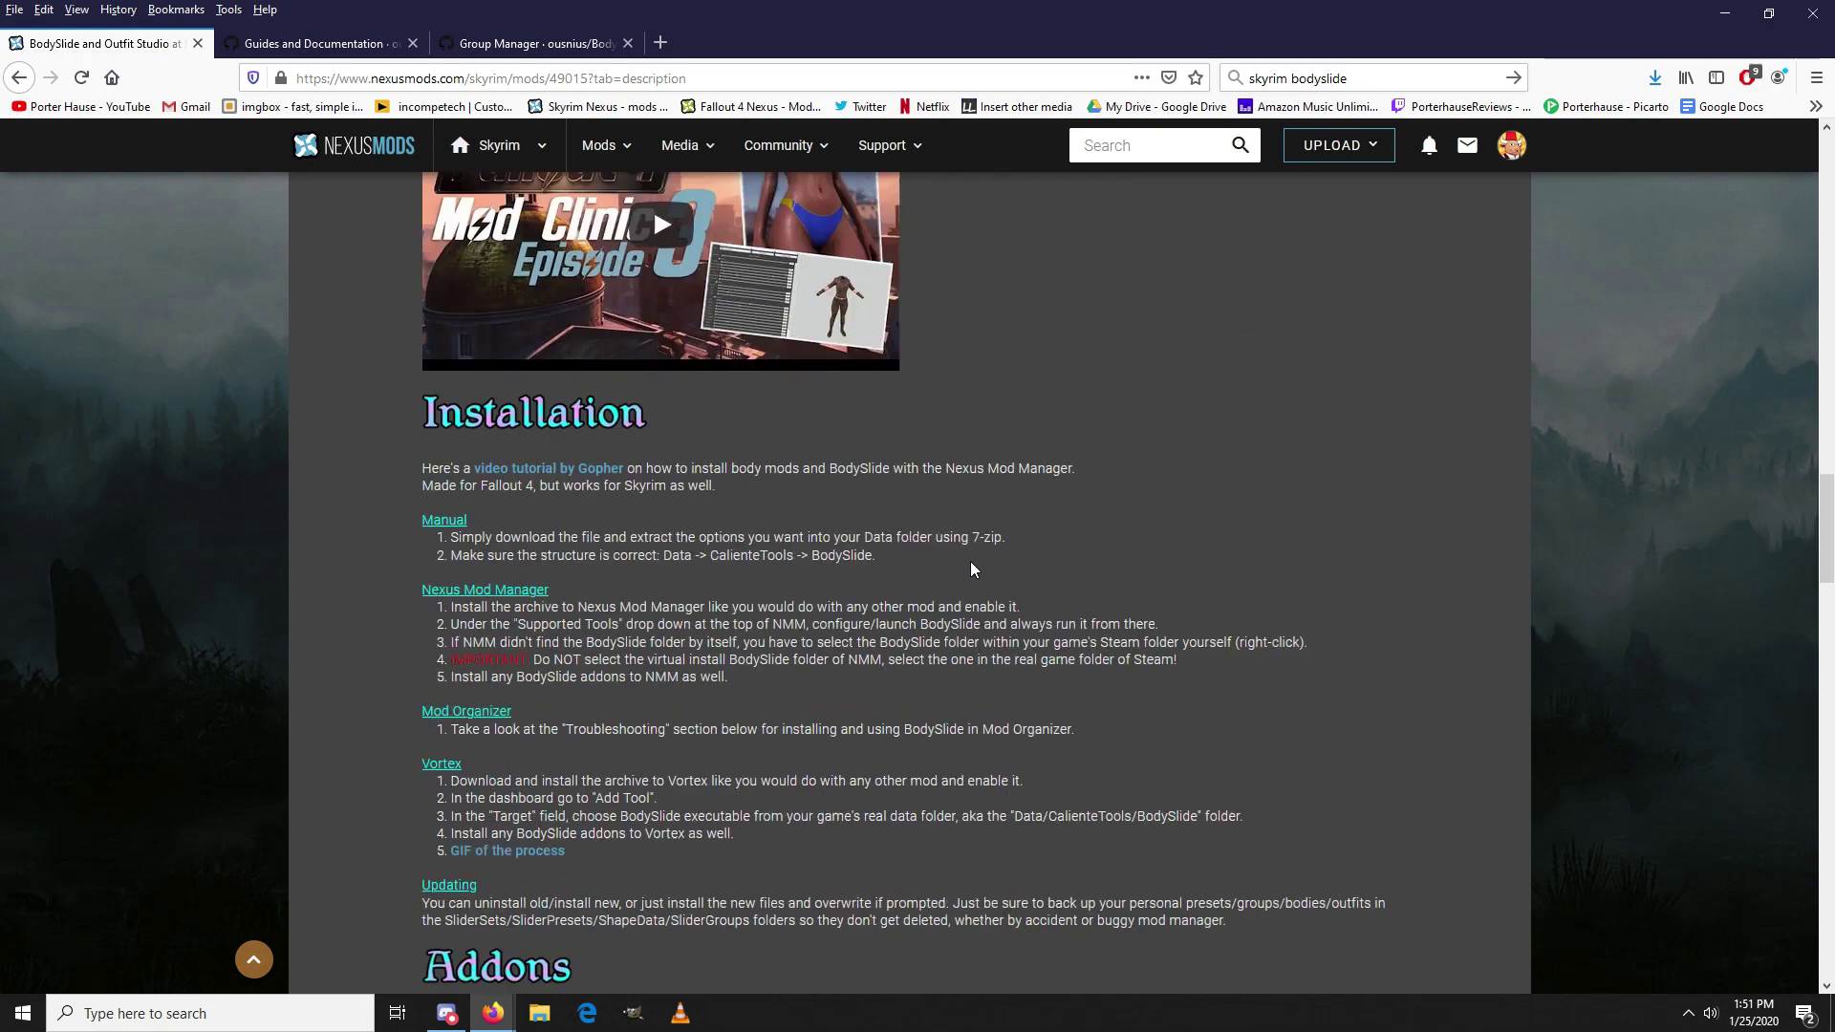
scroll(971, 560, up, 2)
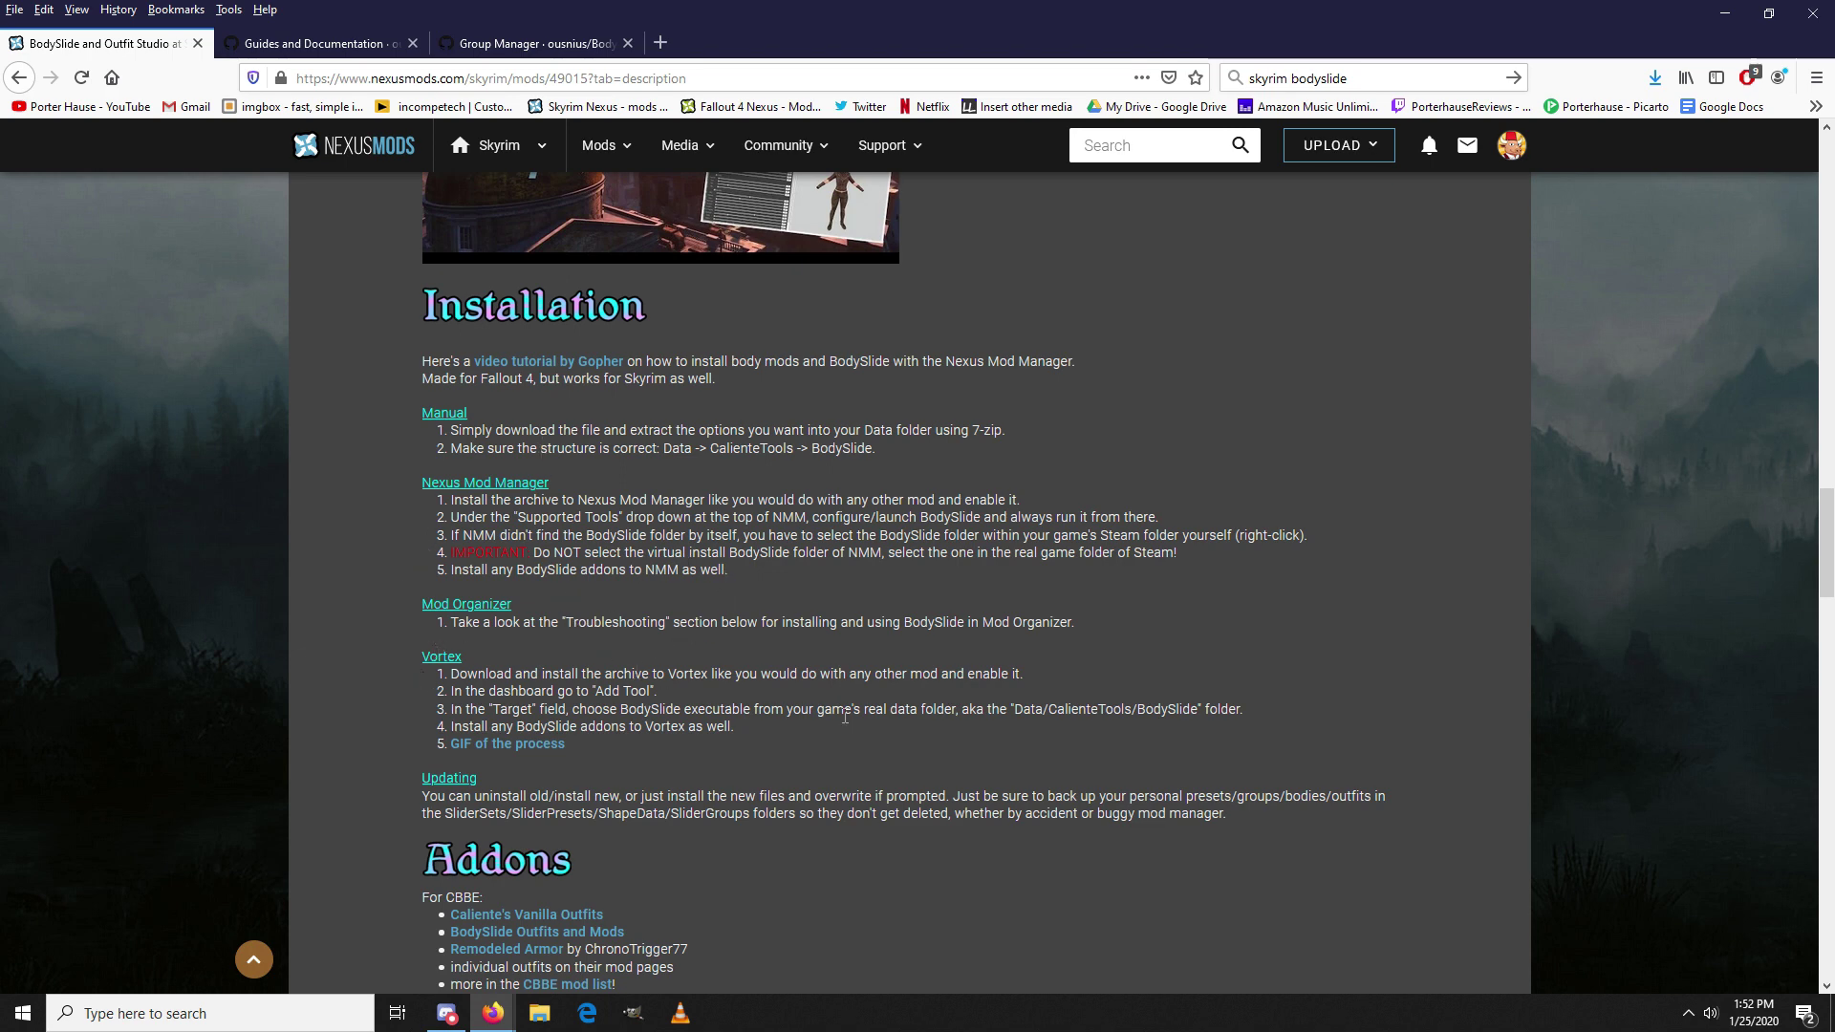
scroll(1212, 765, up, 10)
scroll(1210, 765, up, 13)
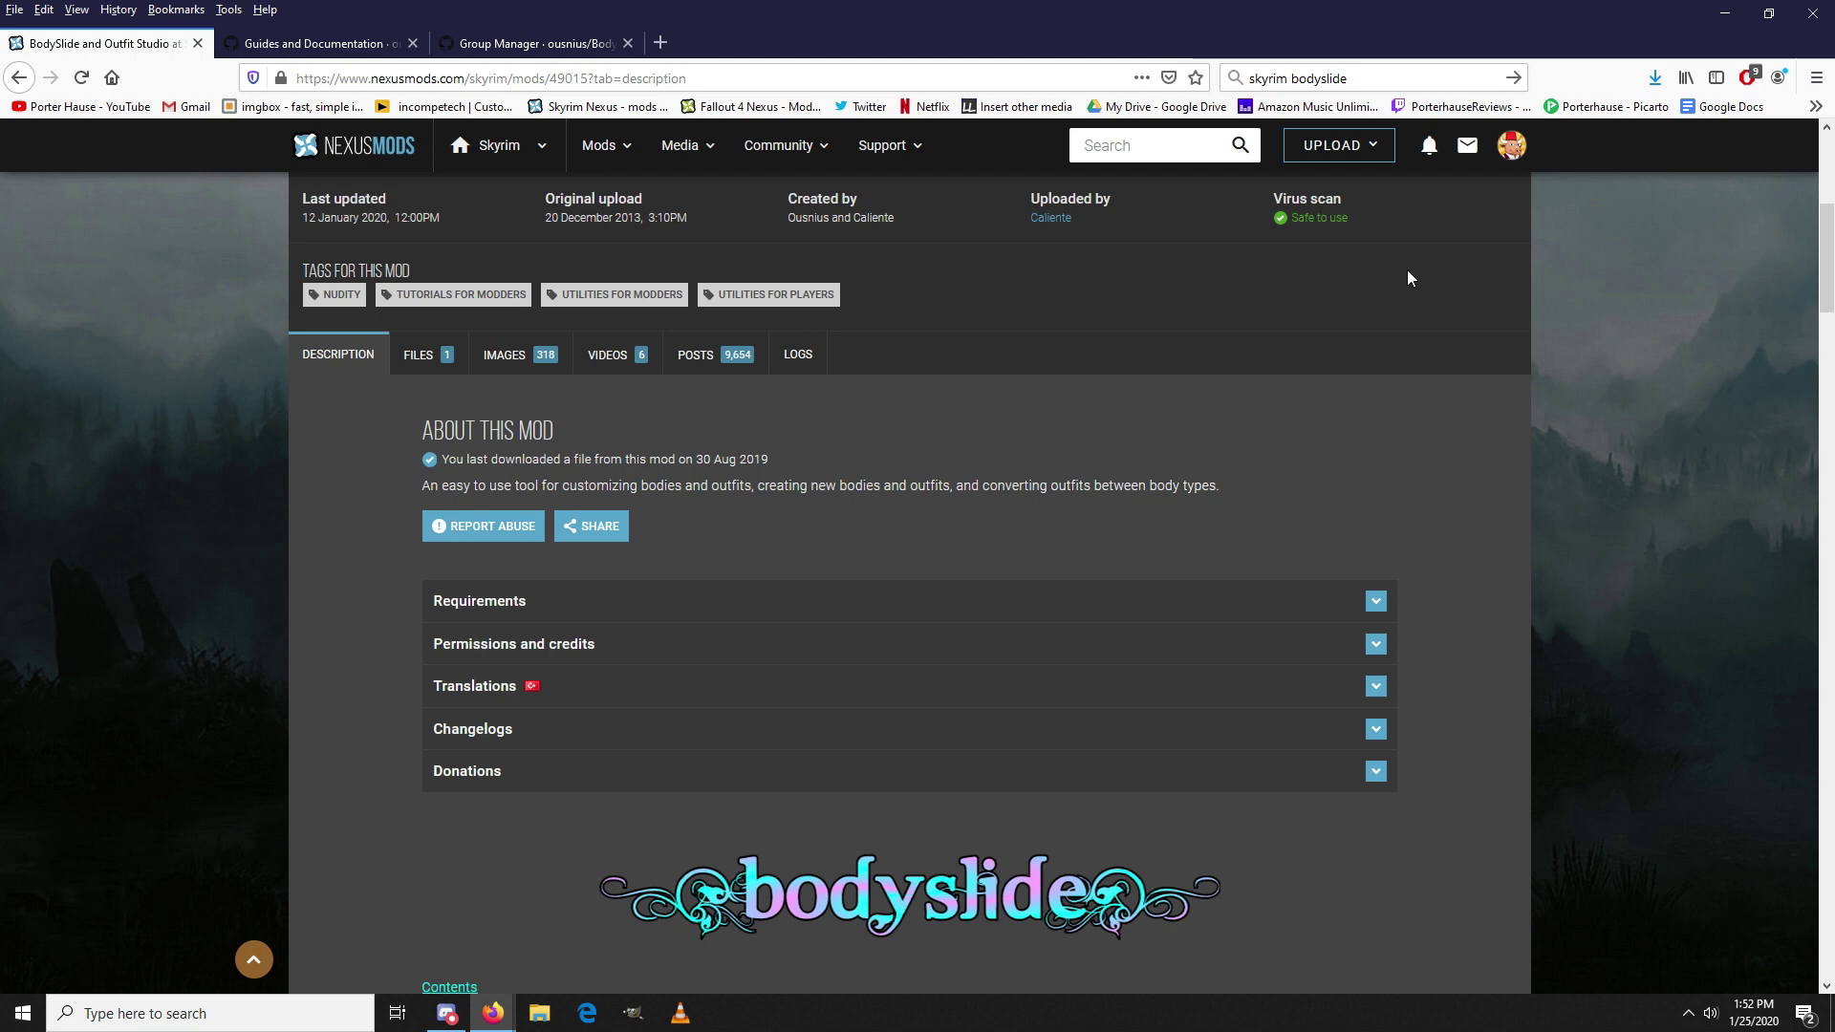
Step: Switch from the browser to the Skyrim version of BodySlide and clear its outfit filter
click(1723, 11)
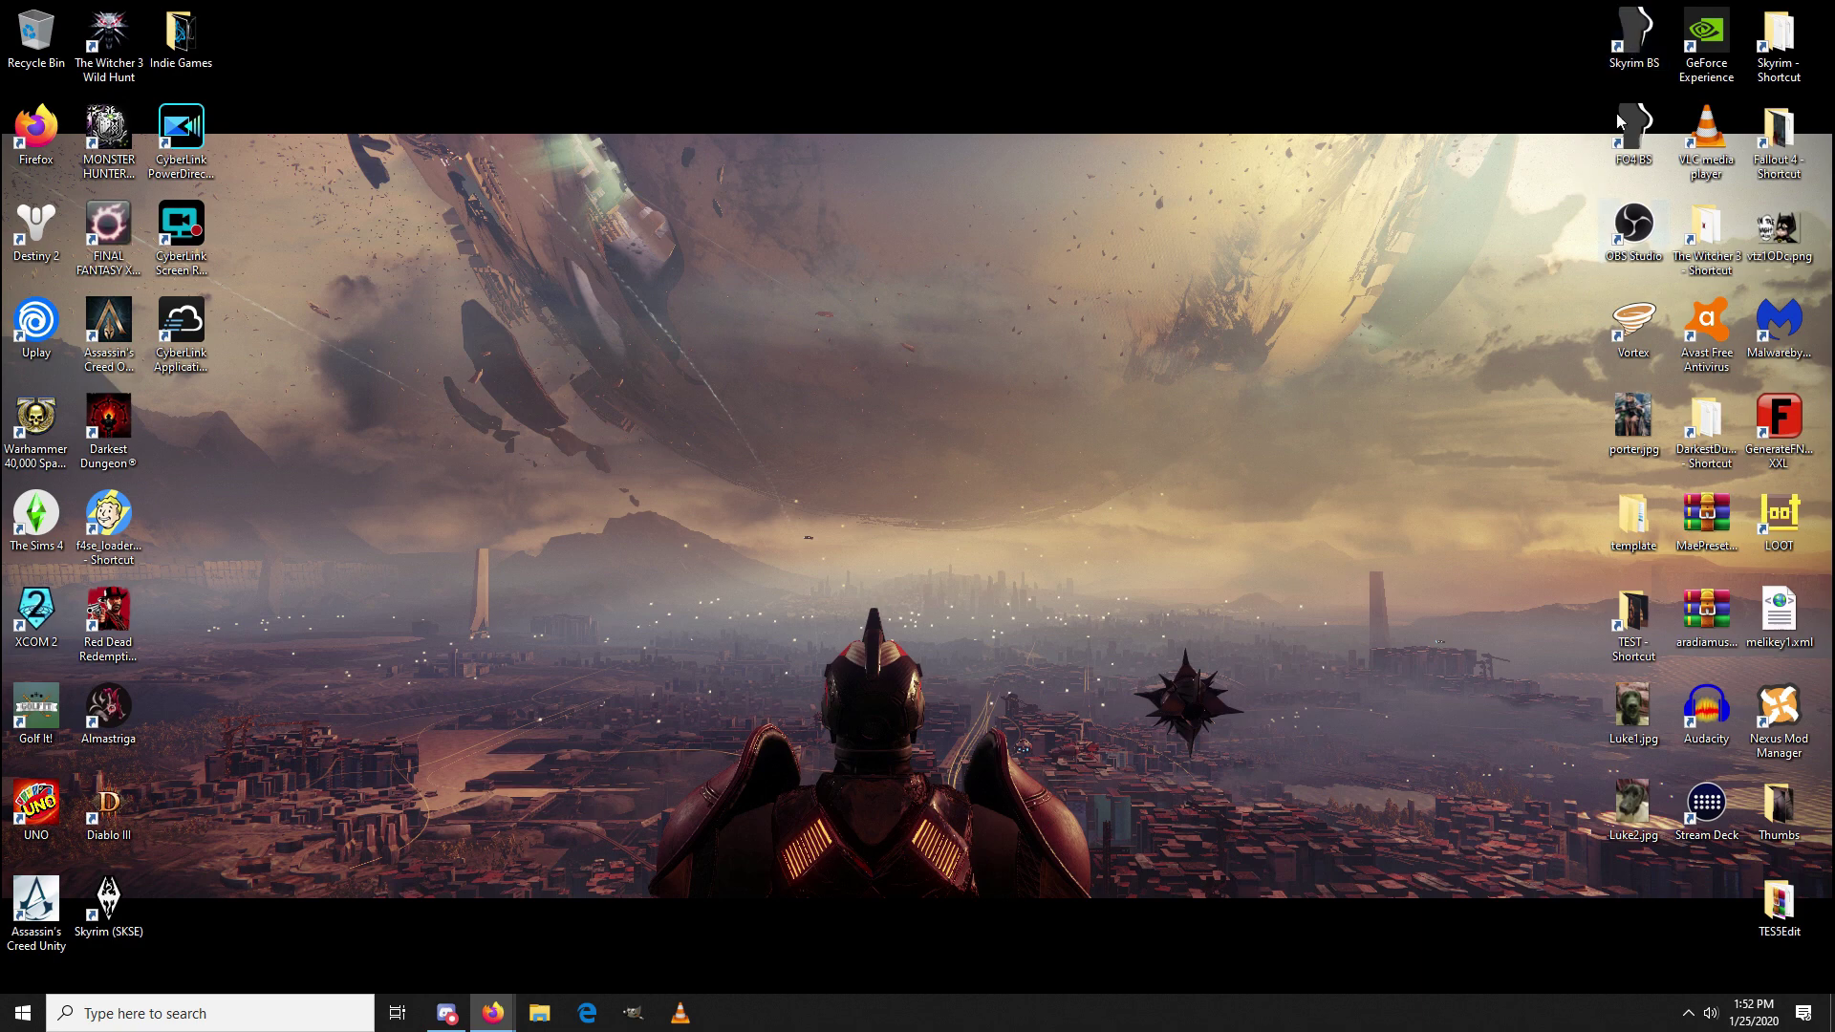
double_click(1625, 39)
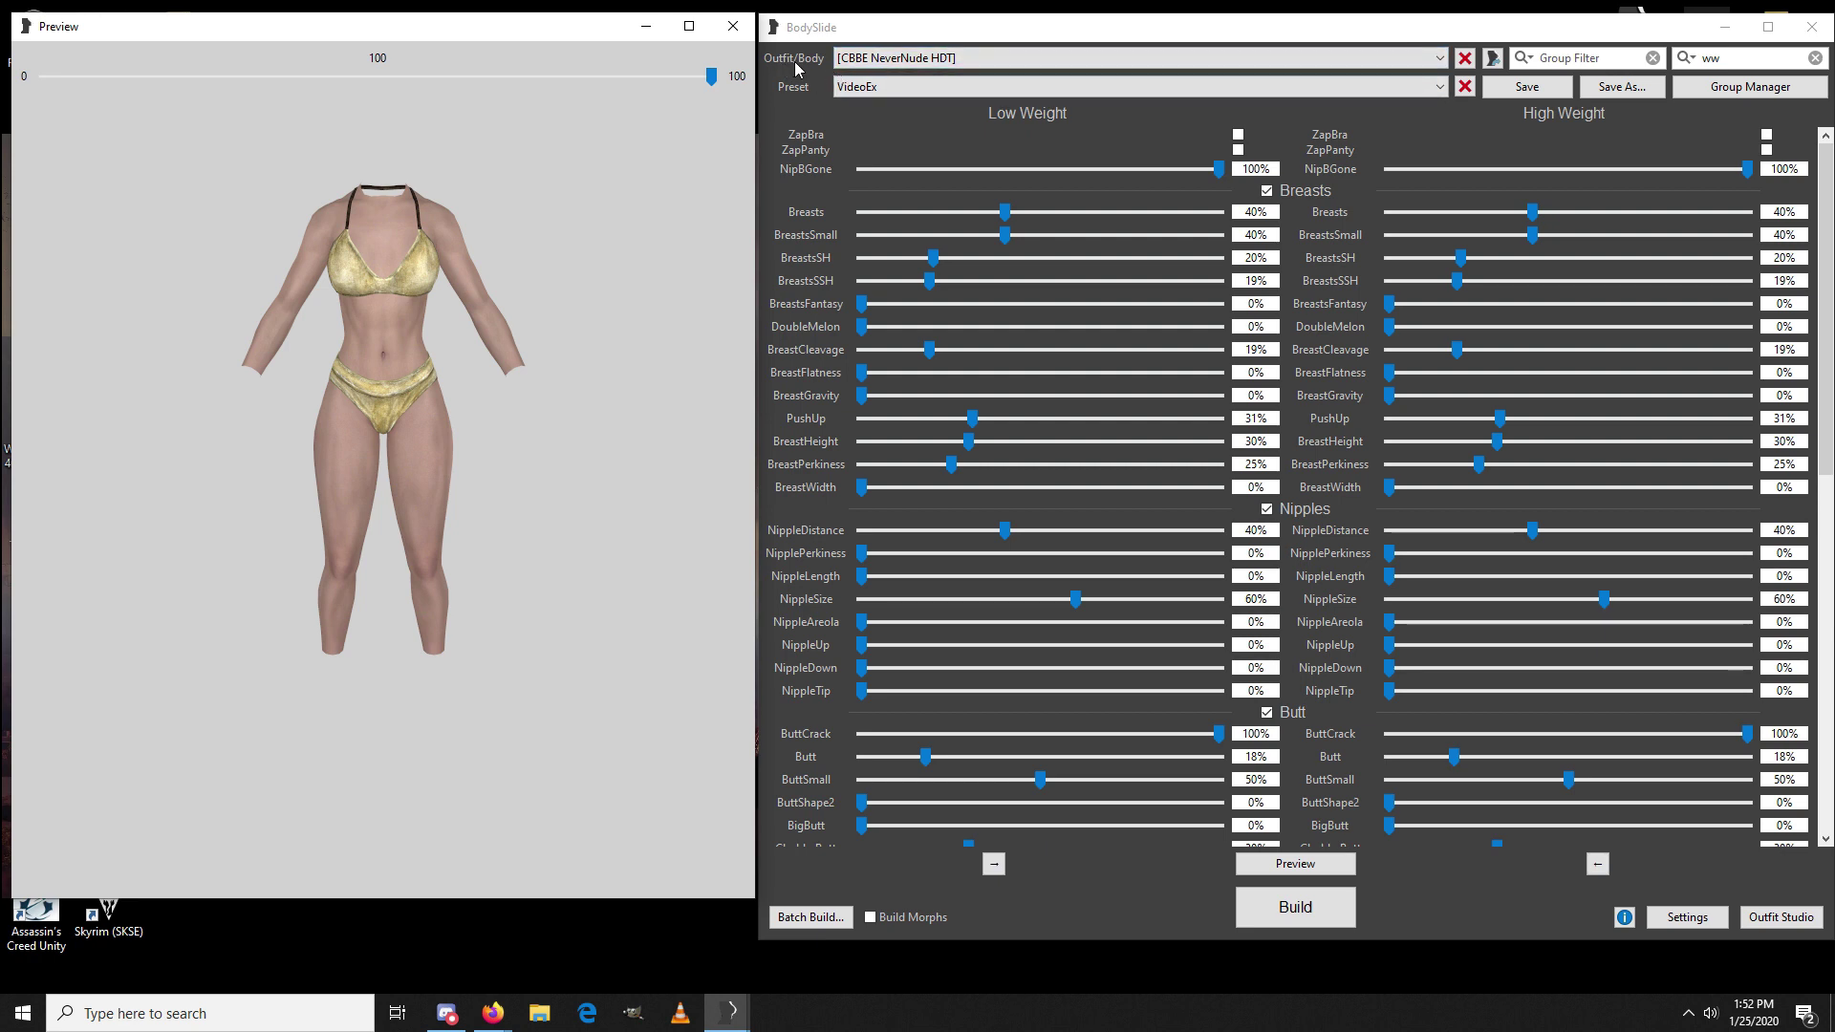
click(1815, 57)
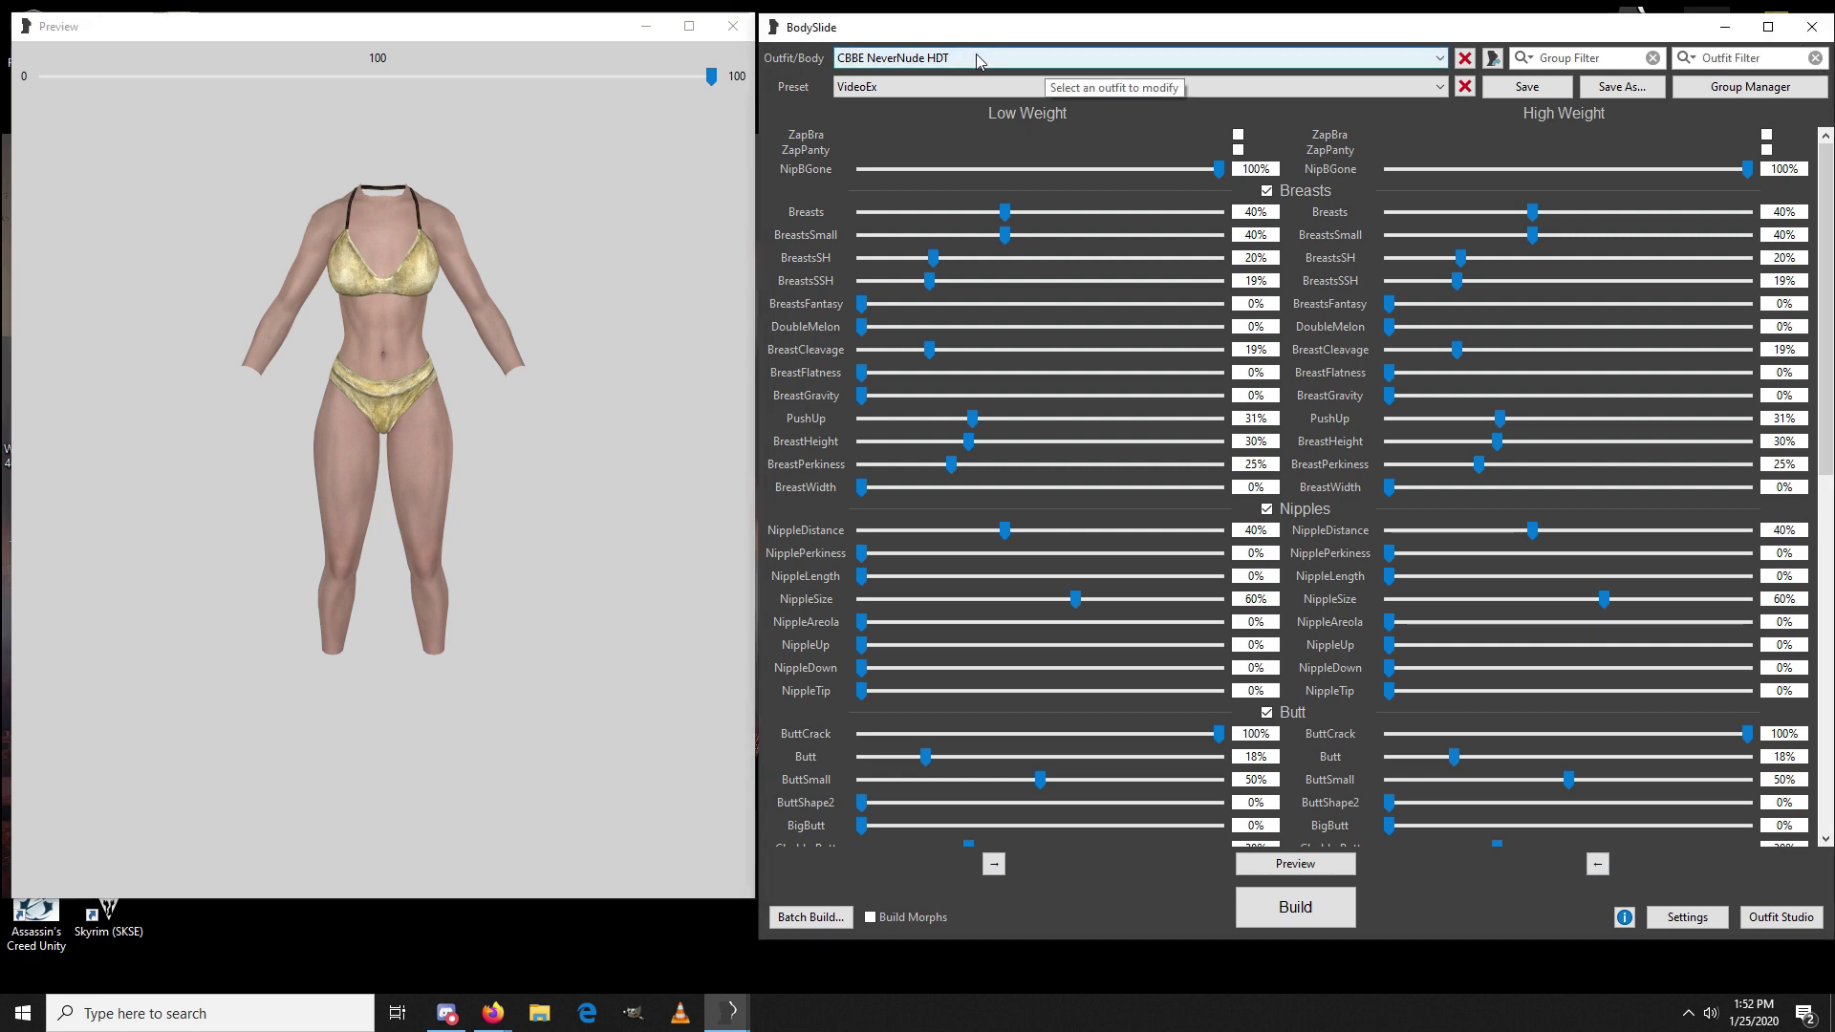
Step: Browse the list of outfits and bodies that can be modified
click(907, 59)
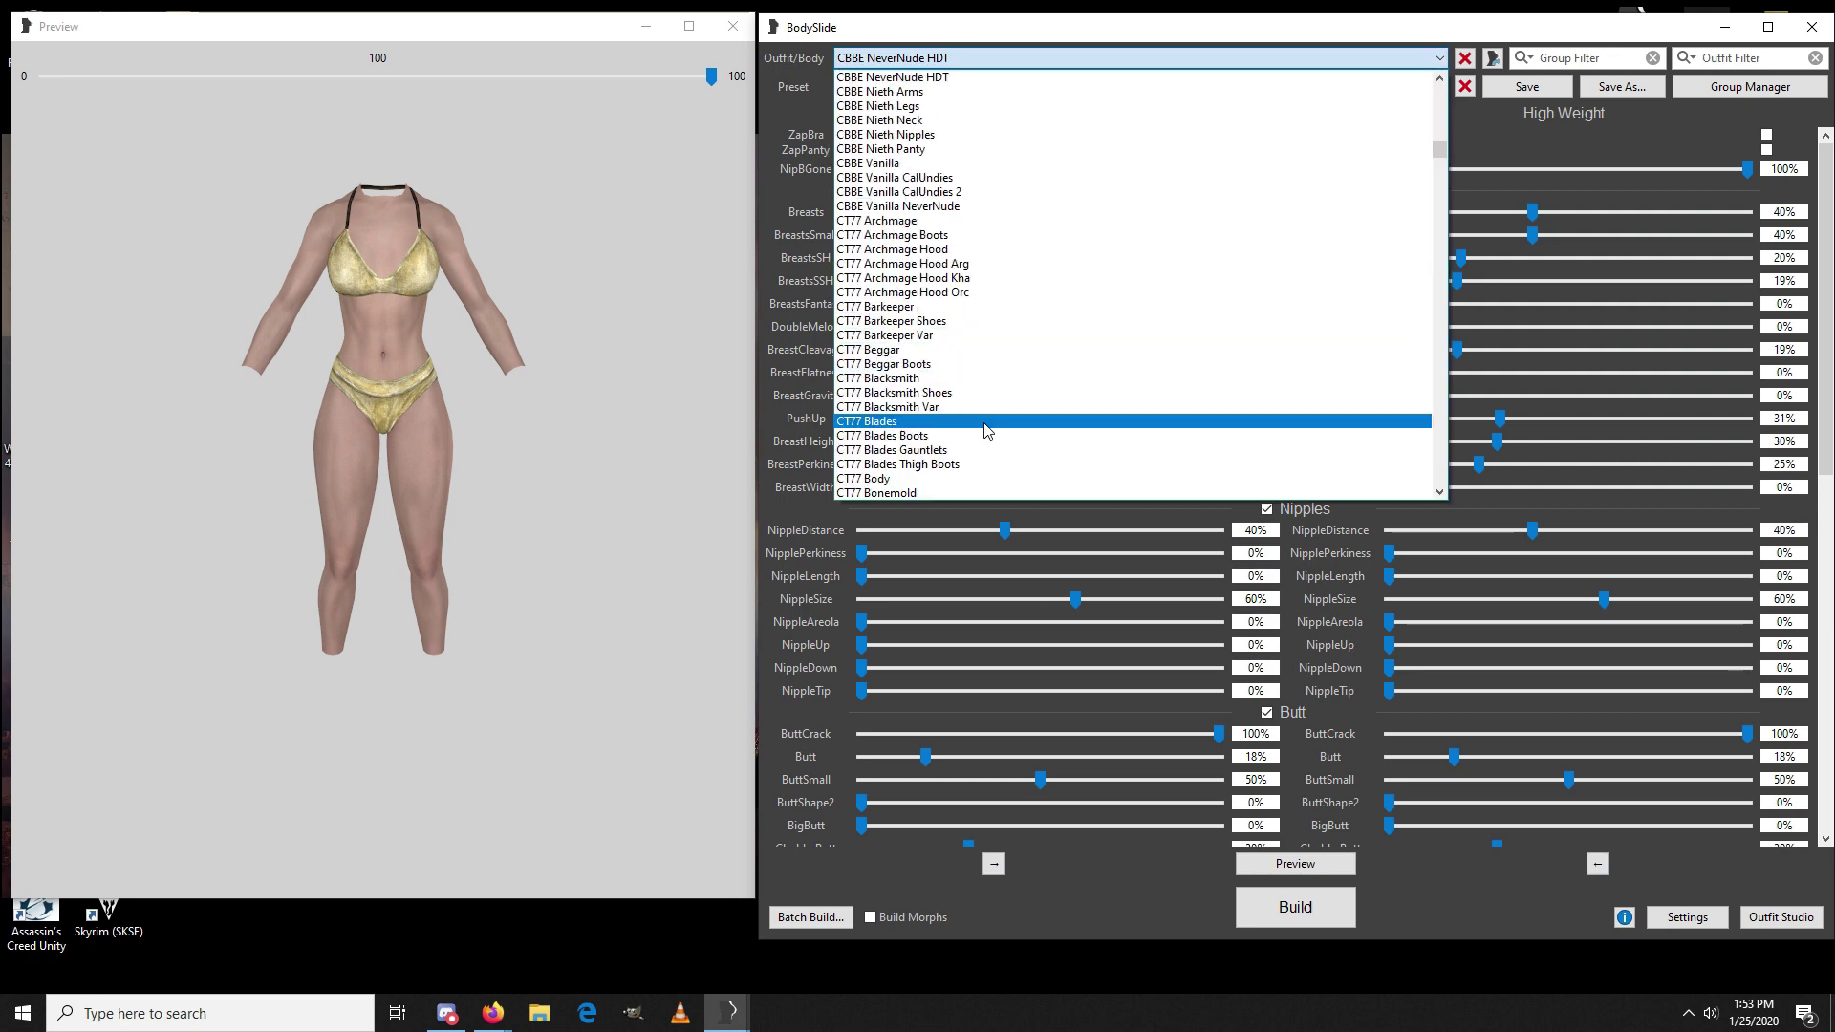
scroll(994, 435, up, 3)
scroll(1028, 188, down, 3)
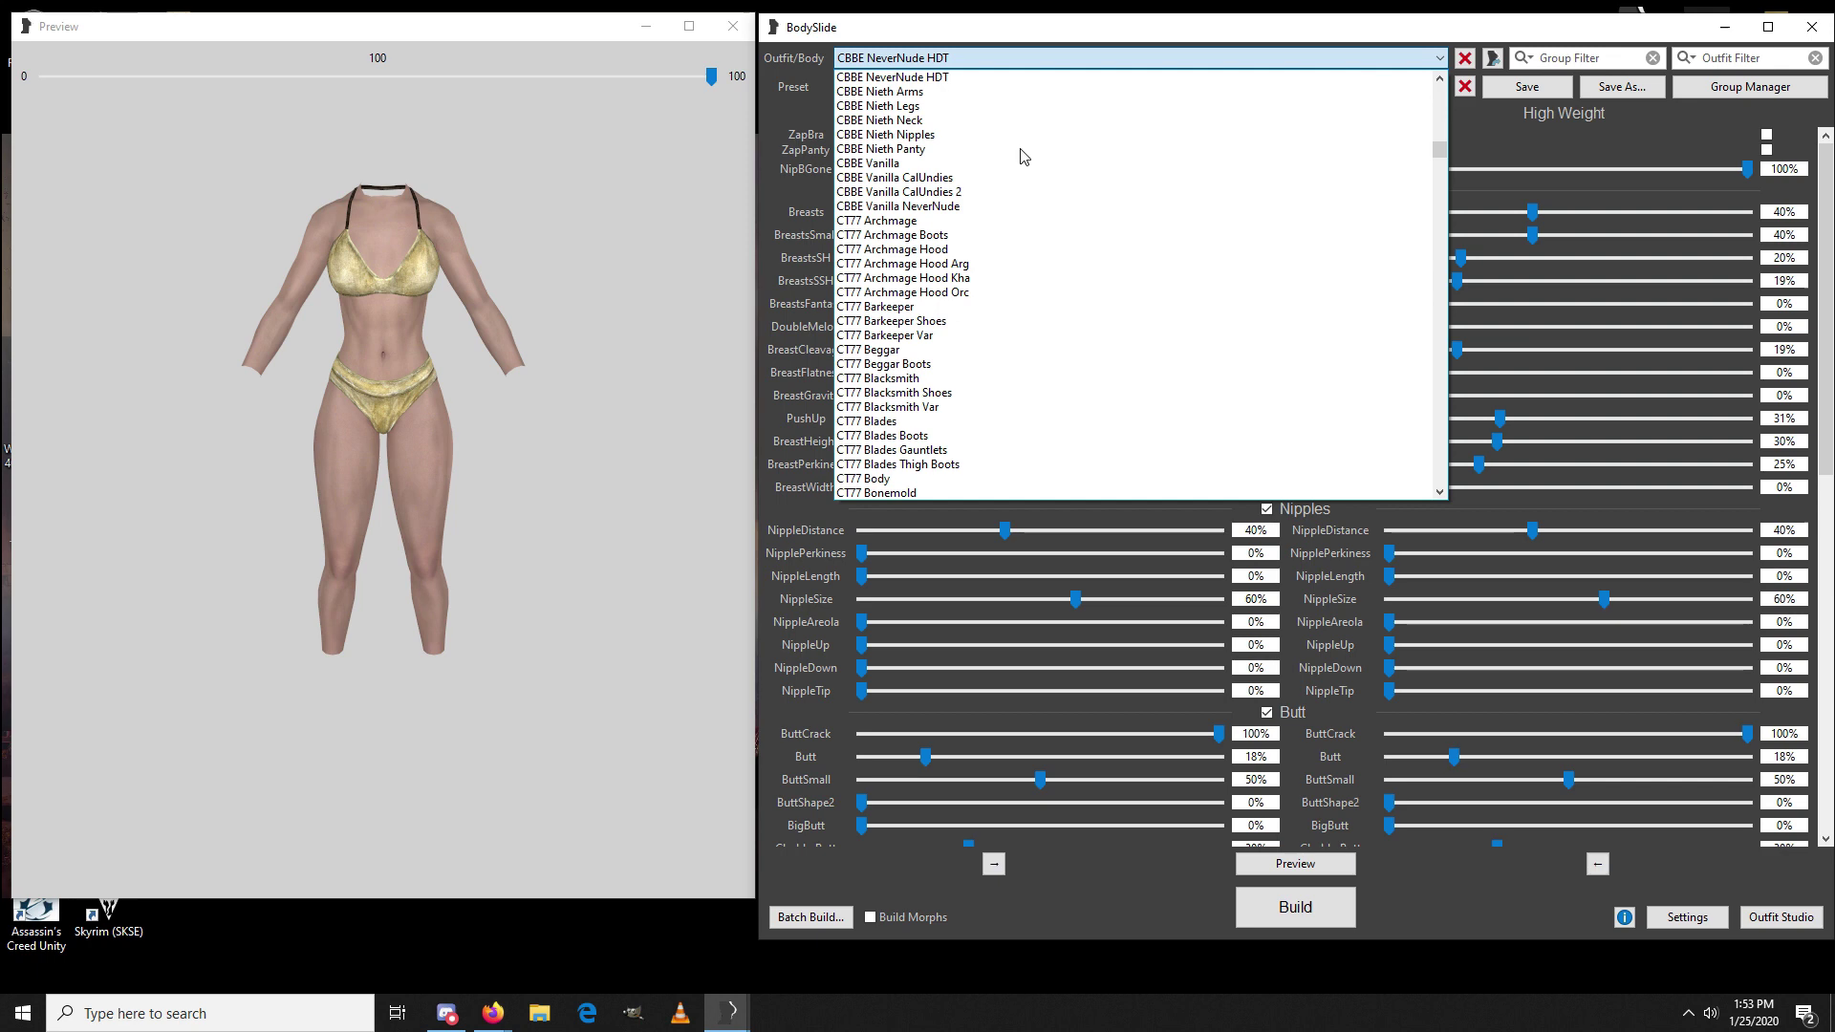
click(1388, 61)
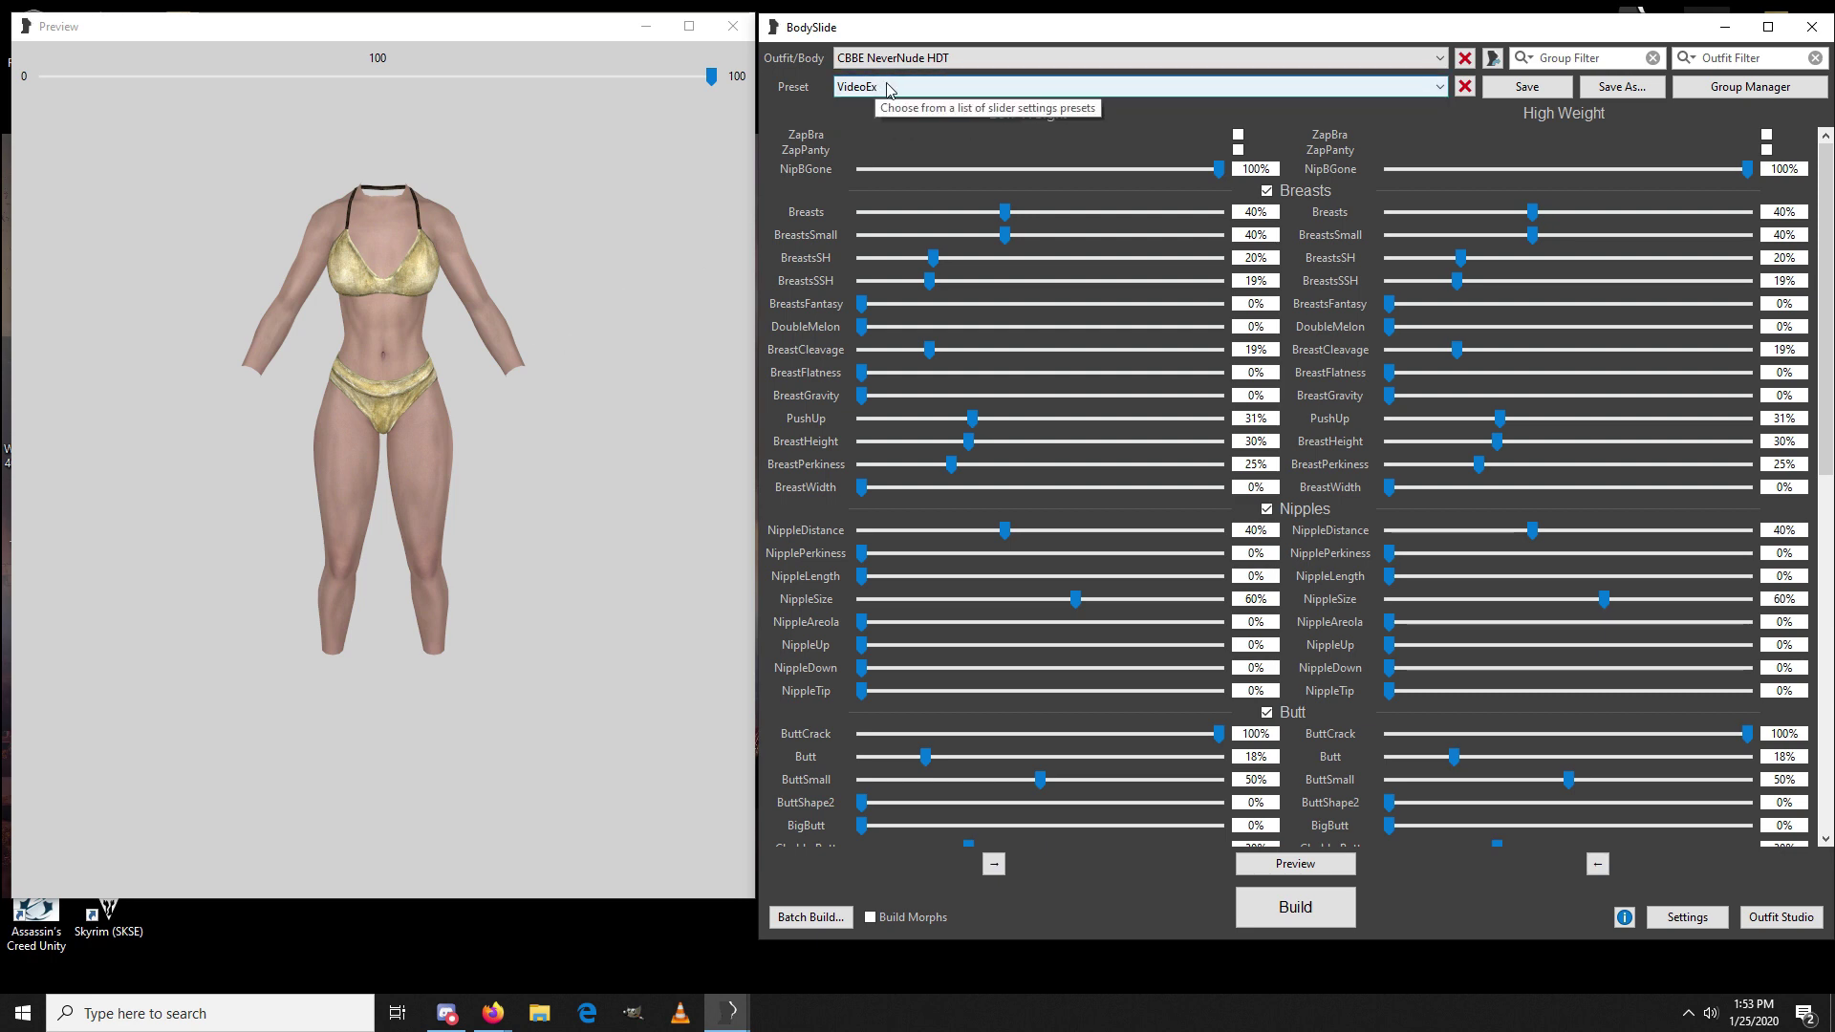
Step: Load the Tish1_25_19 preset and inspect the body shape in the preview from several angles
click(923, 88)
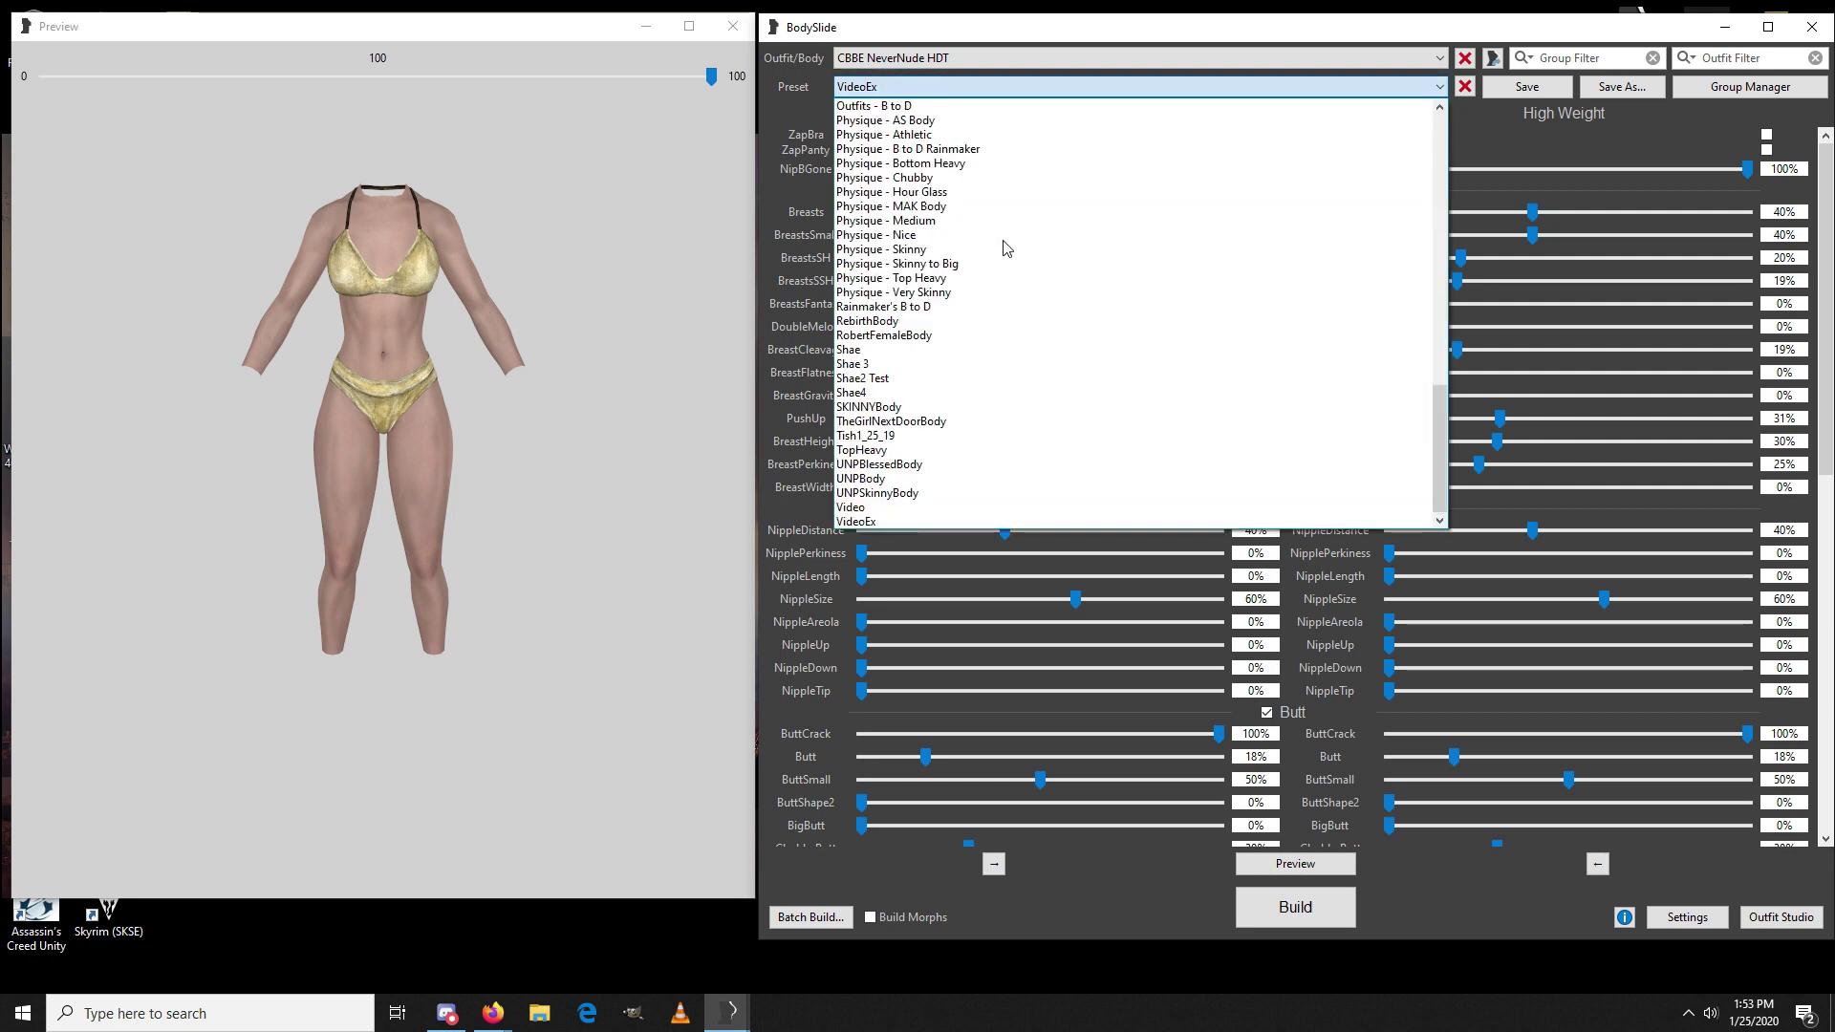
click(968, 448)
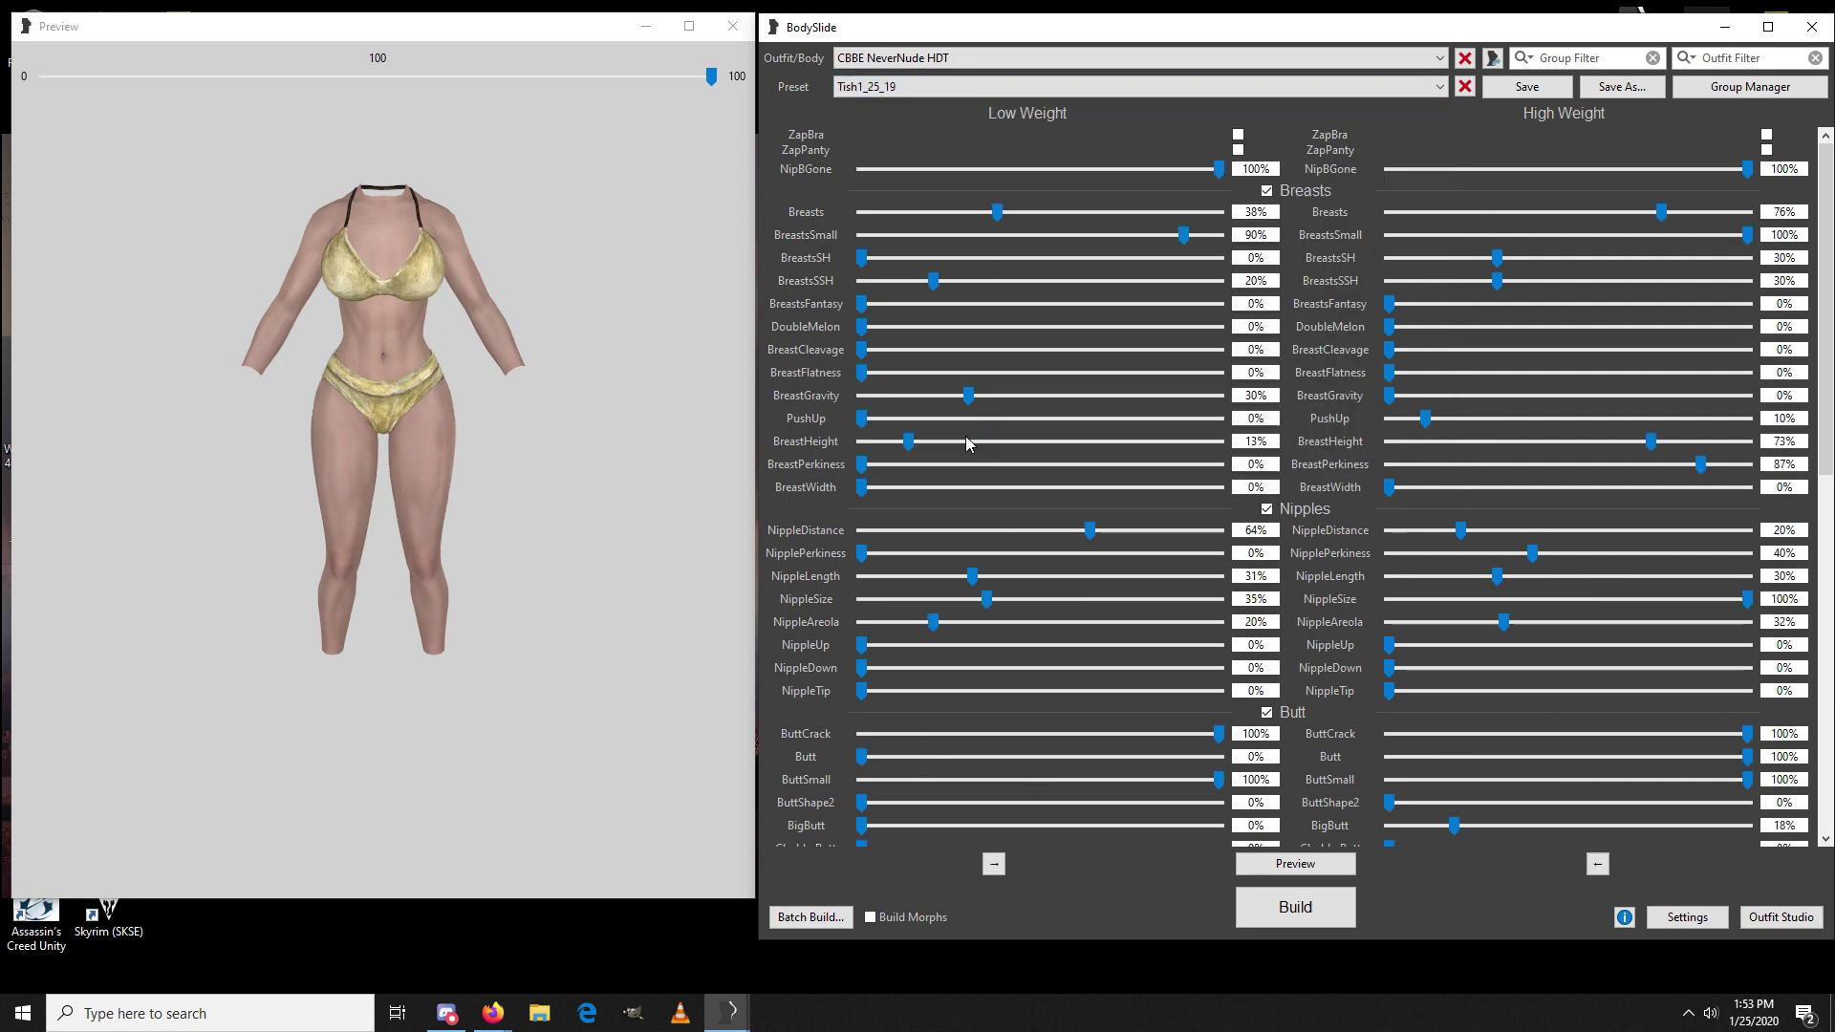
mouse_move(416, 551)
mouse_down()
mouse_move(287, 549)
mouse_move(532, 561)
mouse_move(415, 564)
mouse_move(524, 585)
mouse_move(415, 554)
mouse_move(462, 560)
mouse_move(438, 553)
mouse_up()
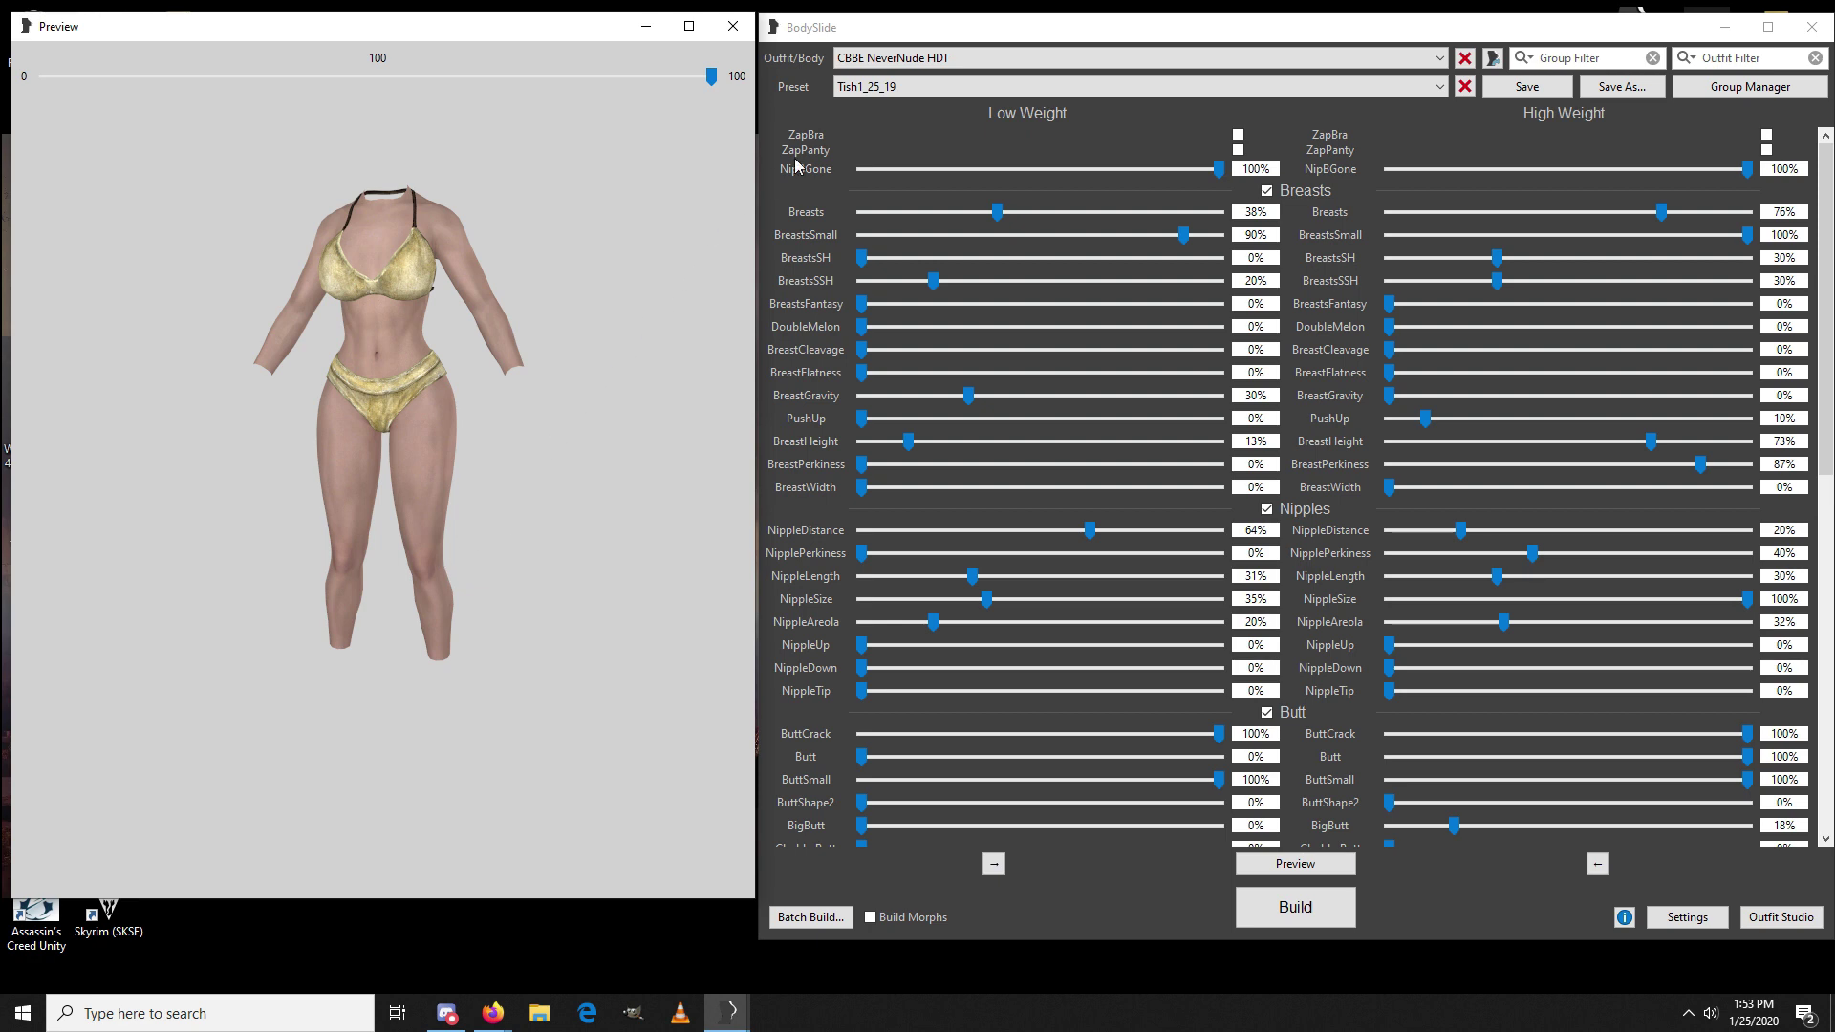
drag(501, 336, 638, 319)
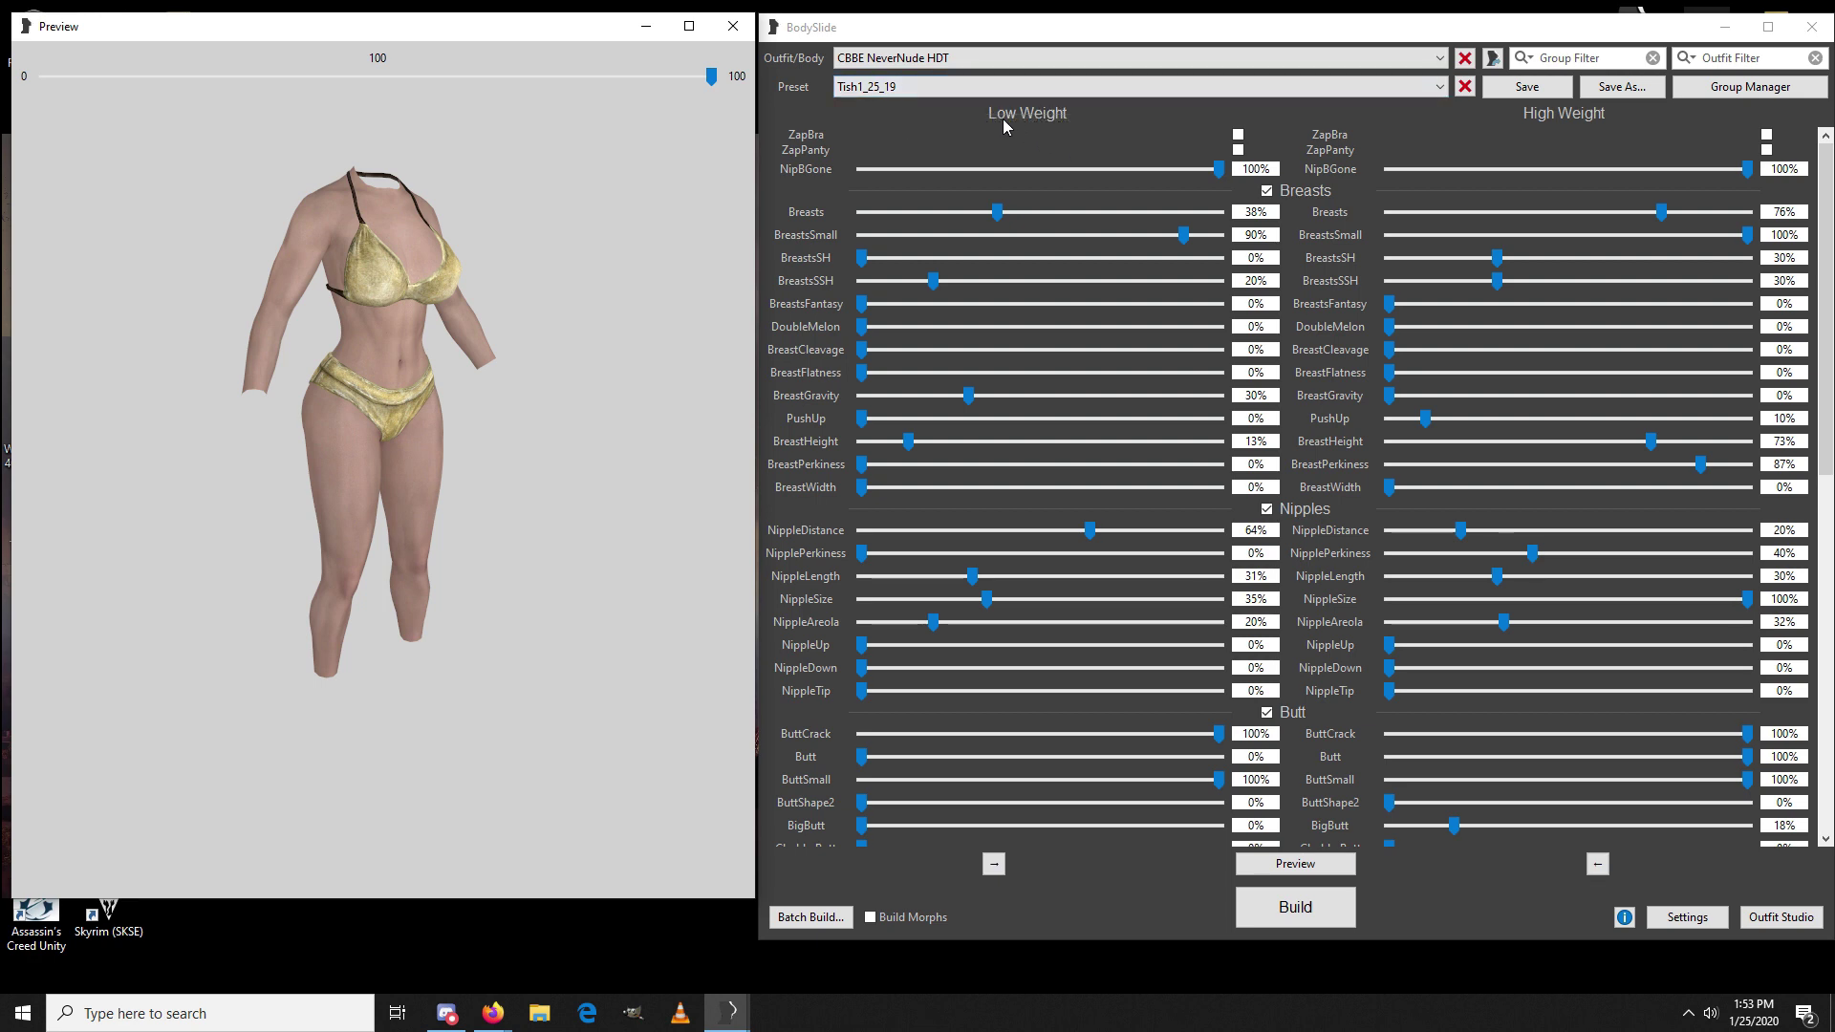
drag(506, 399, 444, 388)
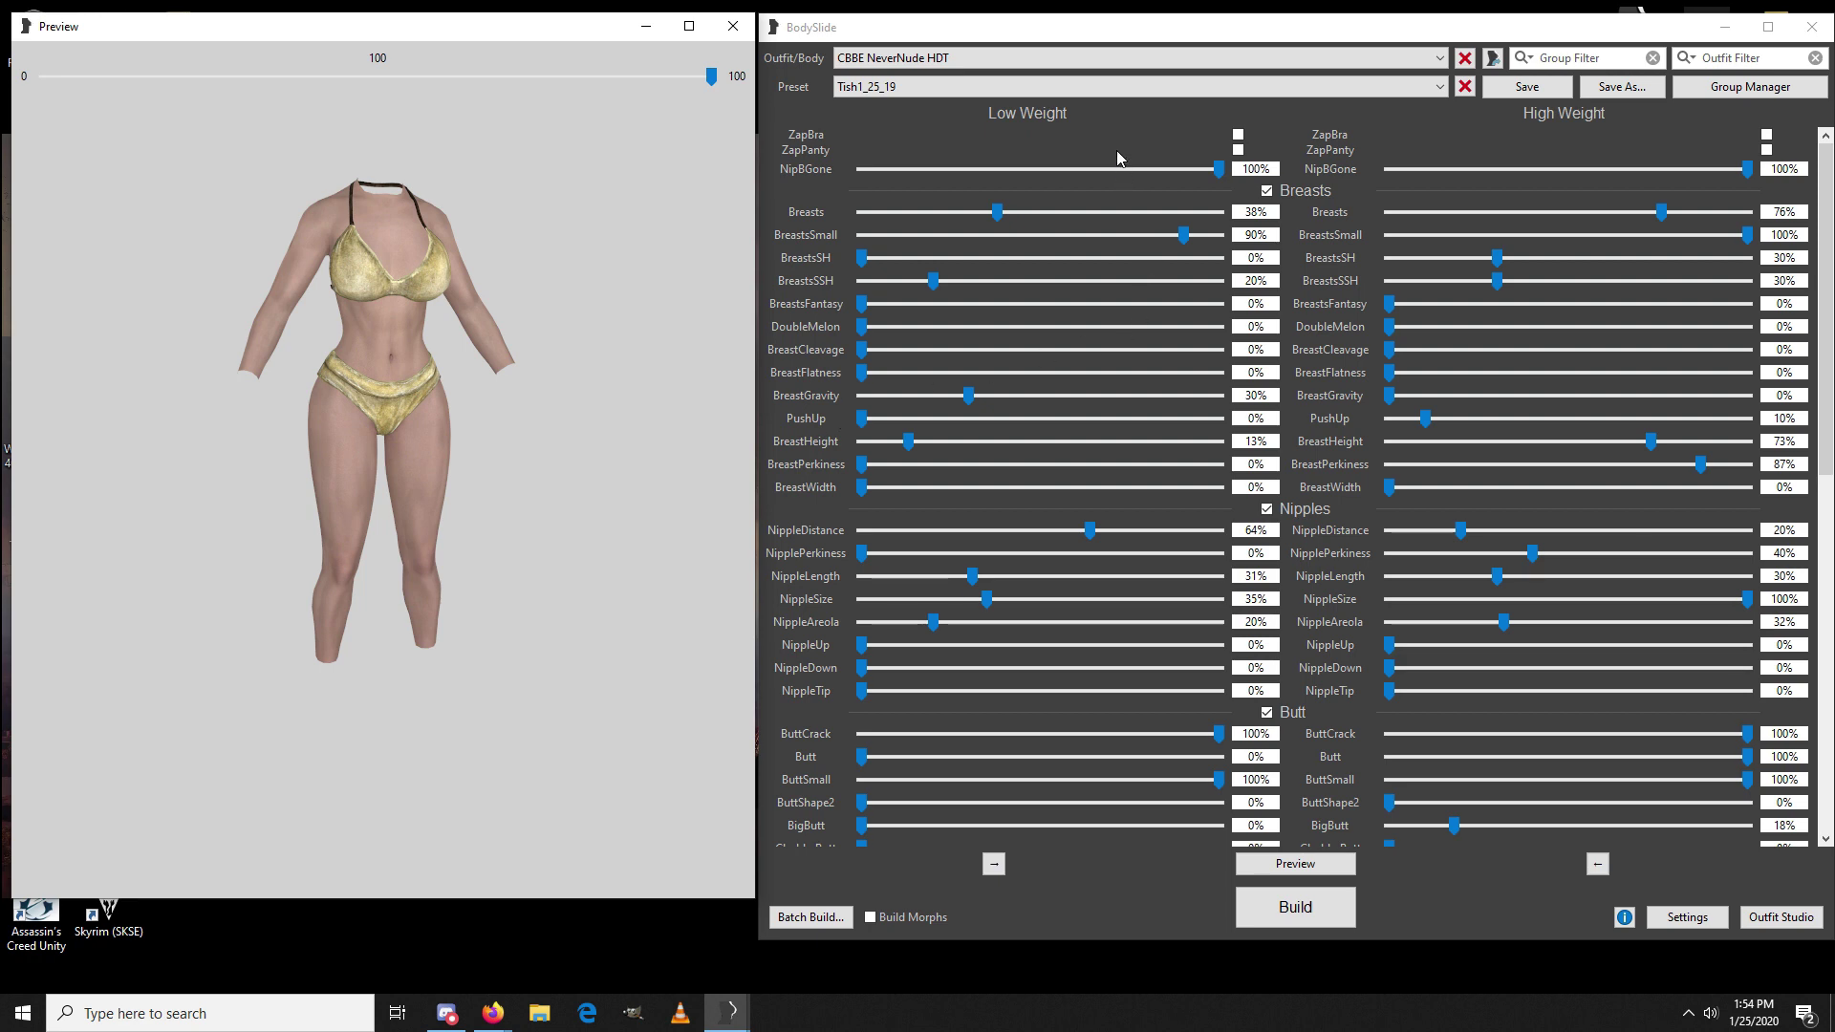
Step: Load the TheGirlNextDoorBody preset and turn the previewed body to check its shape
click(1121, 96)
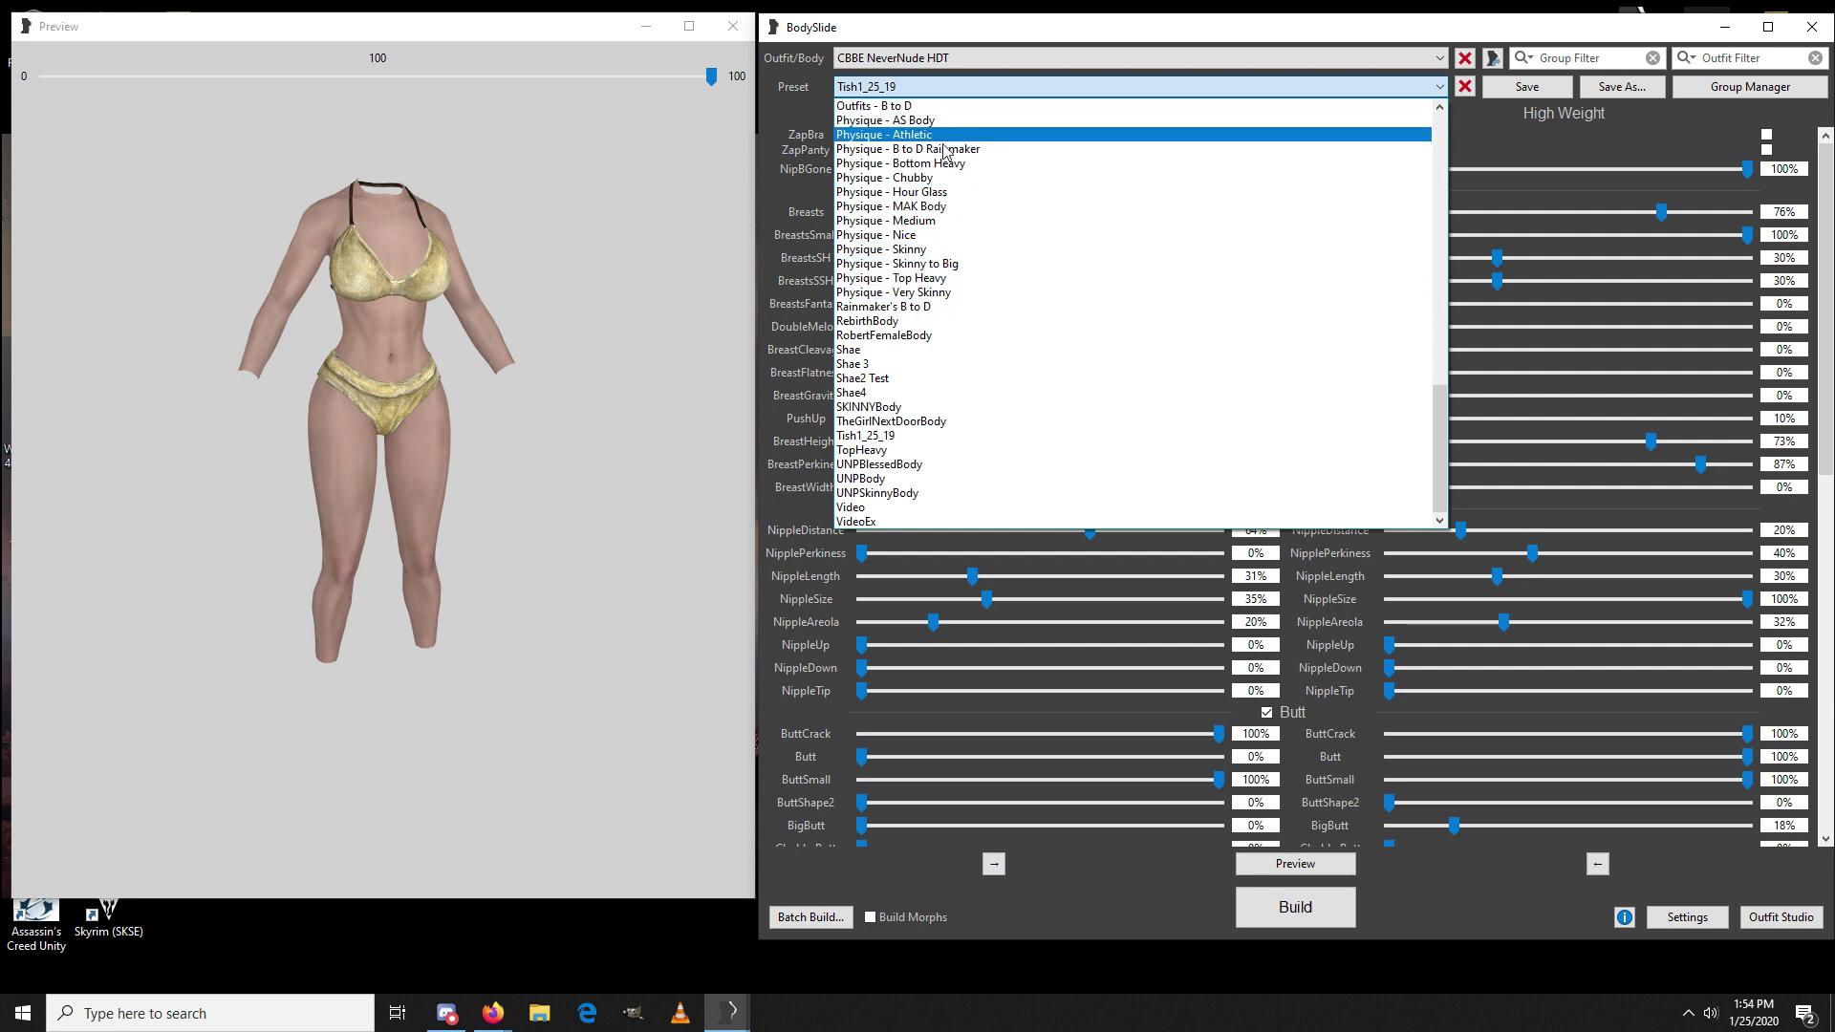
click(962, 422)
drag(526, 376, 480, 363)
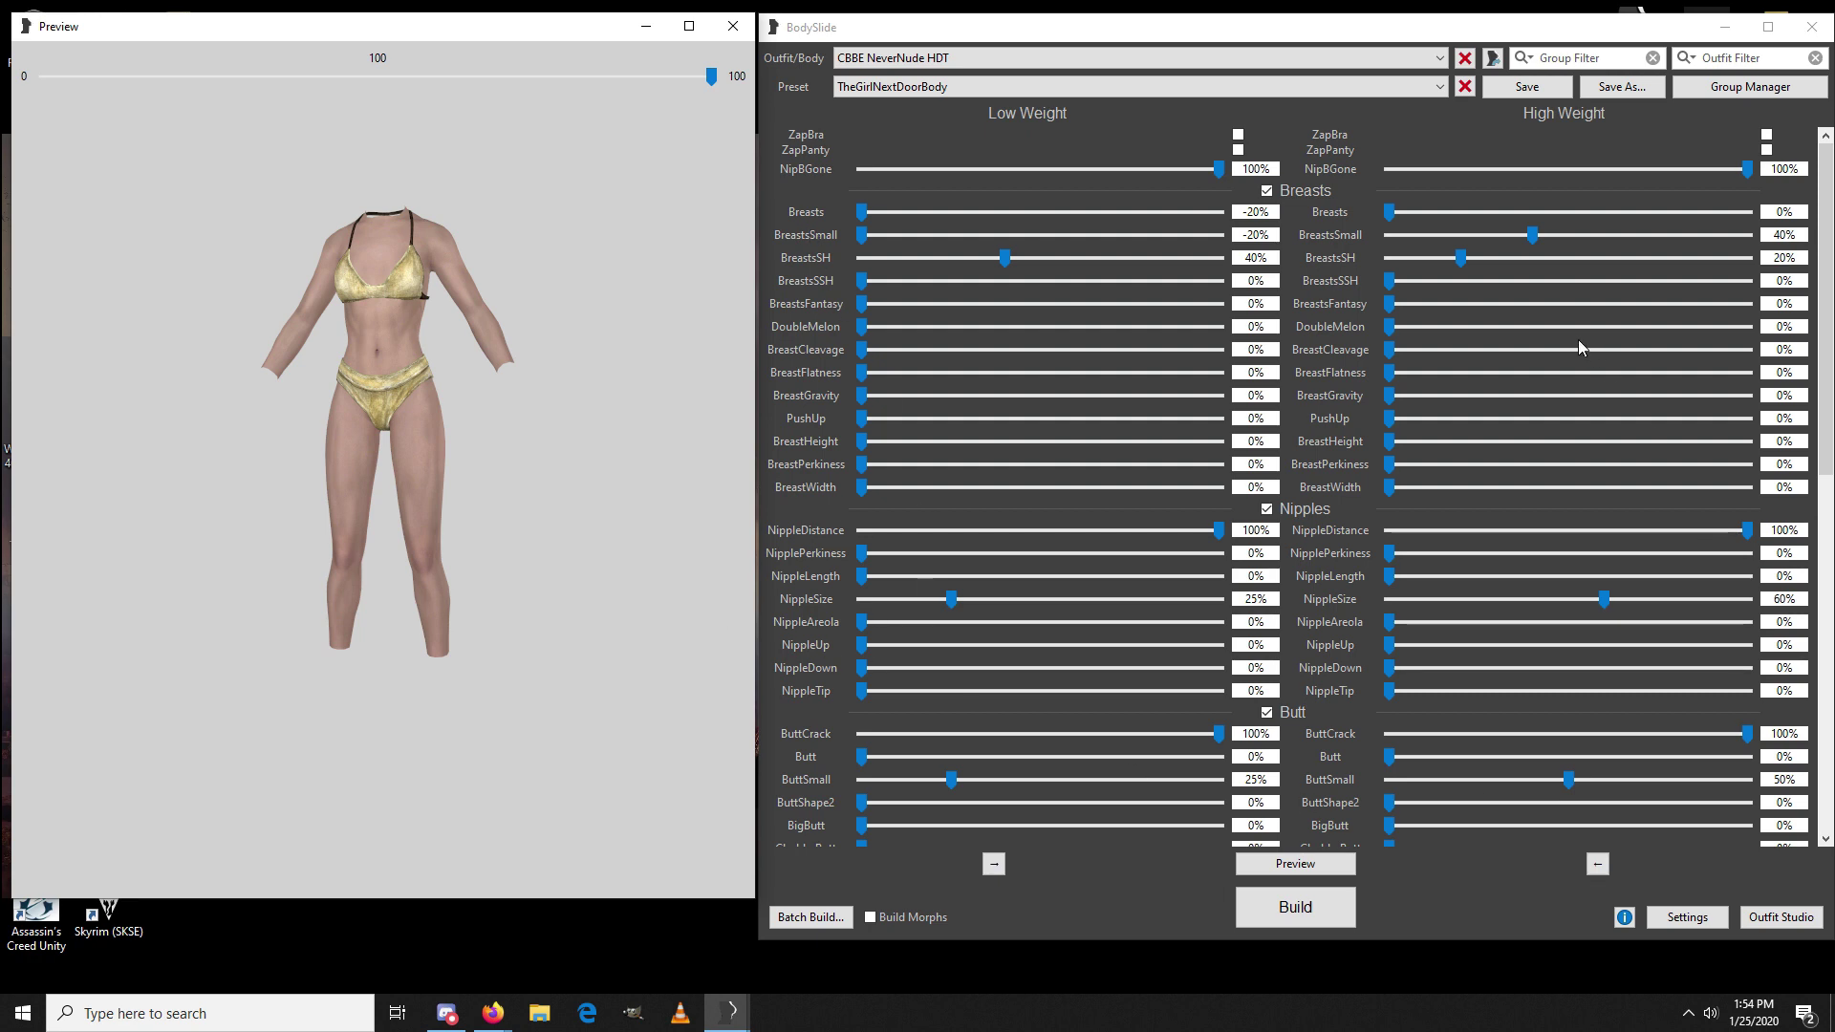
drag(336, 463, 396, 526)
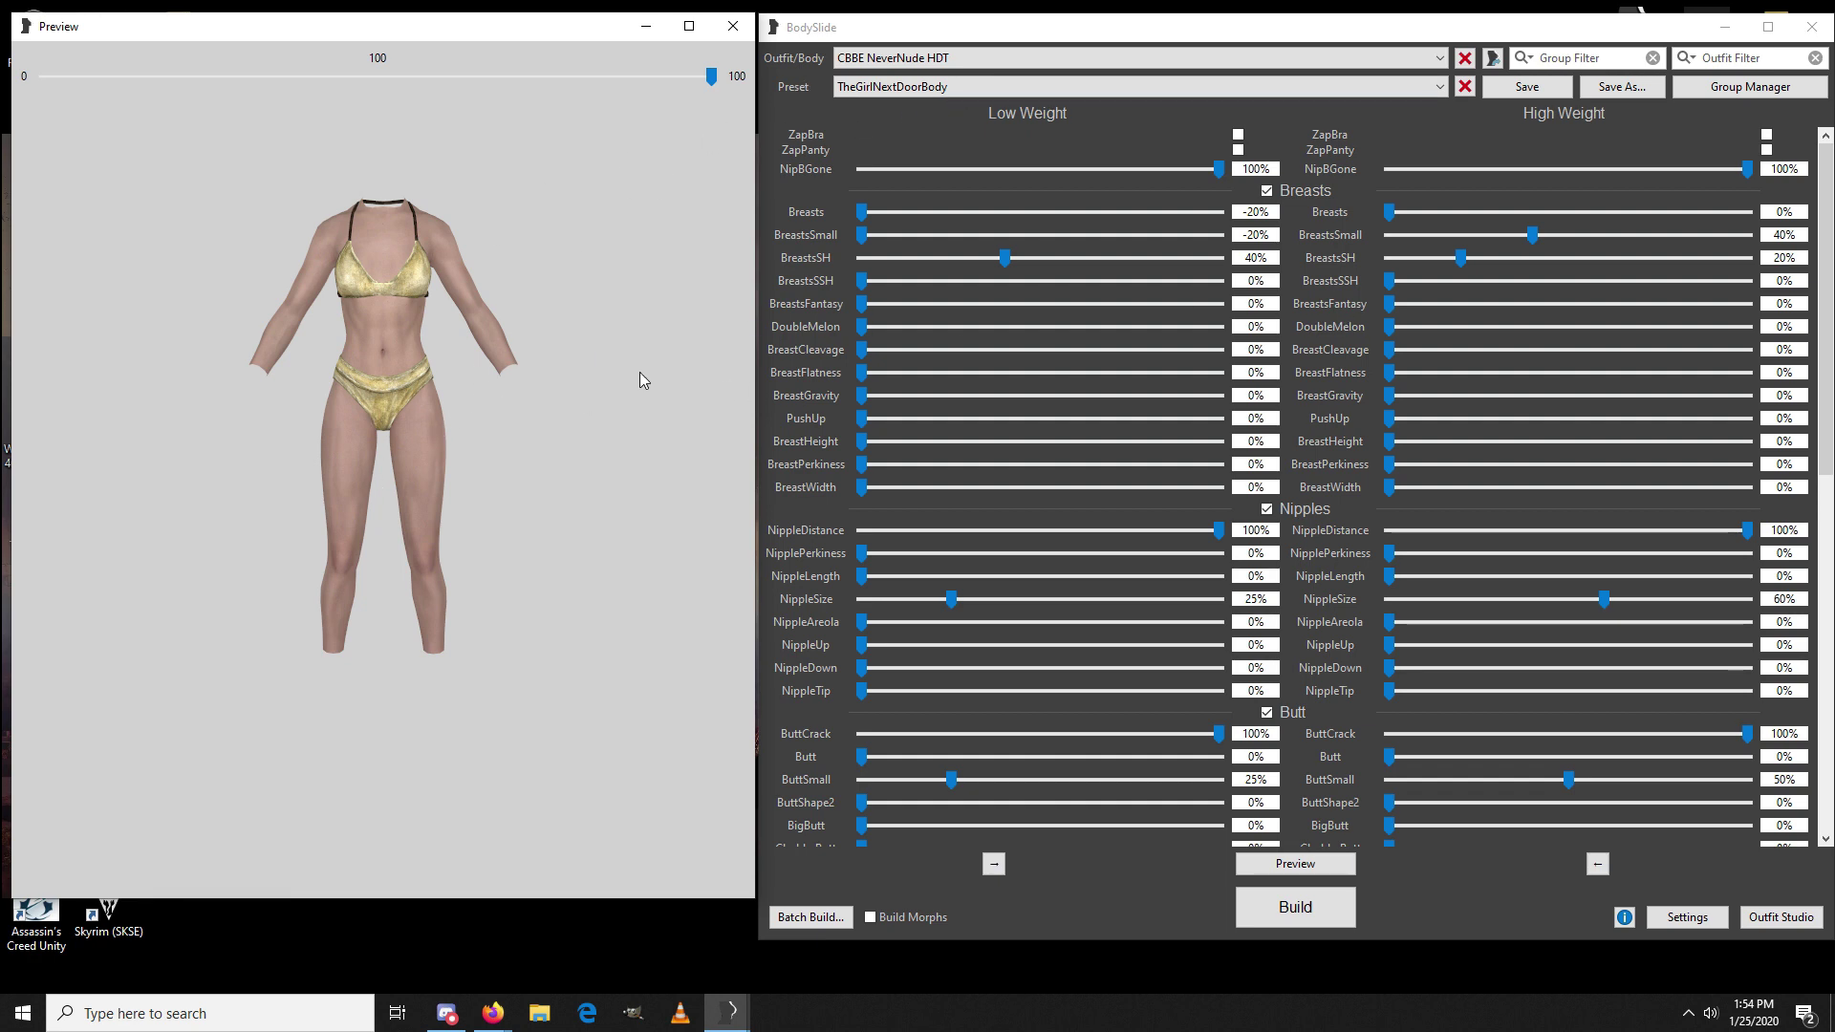
Step: Examine the previewed body's proportions from different distances and angles
scroll(440, 357, up, 5)
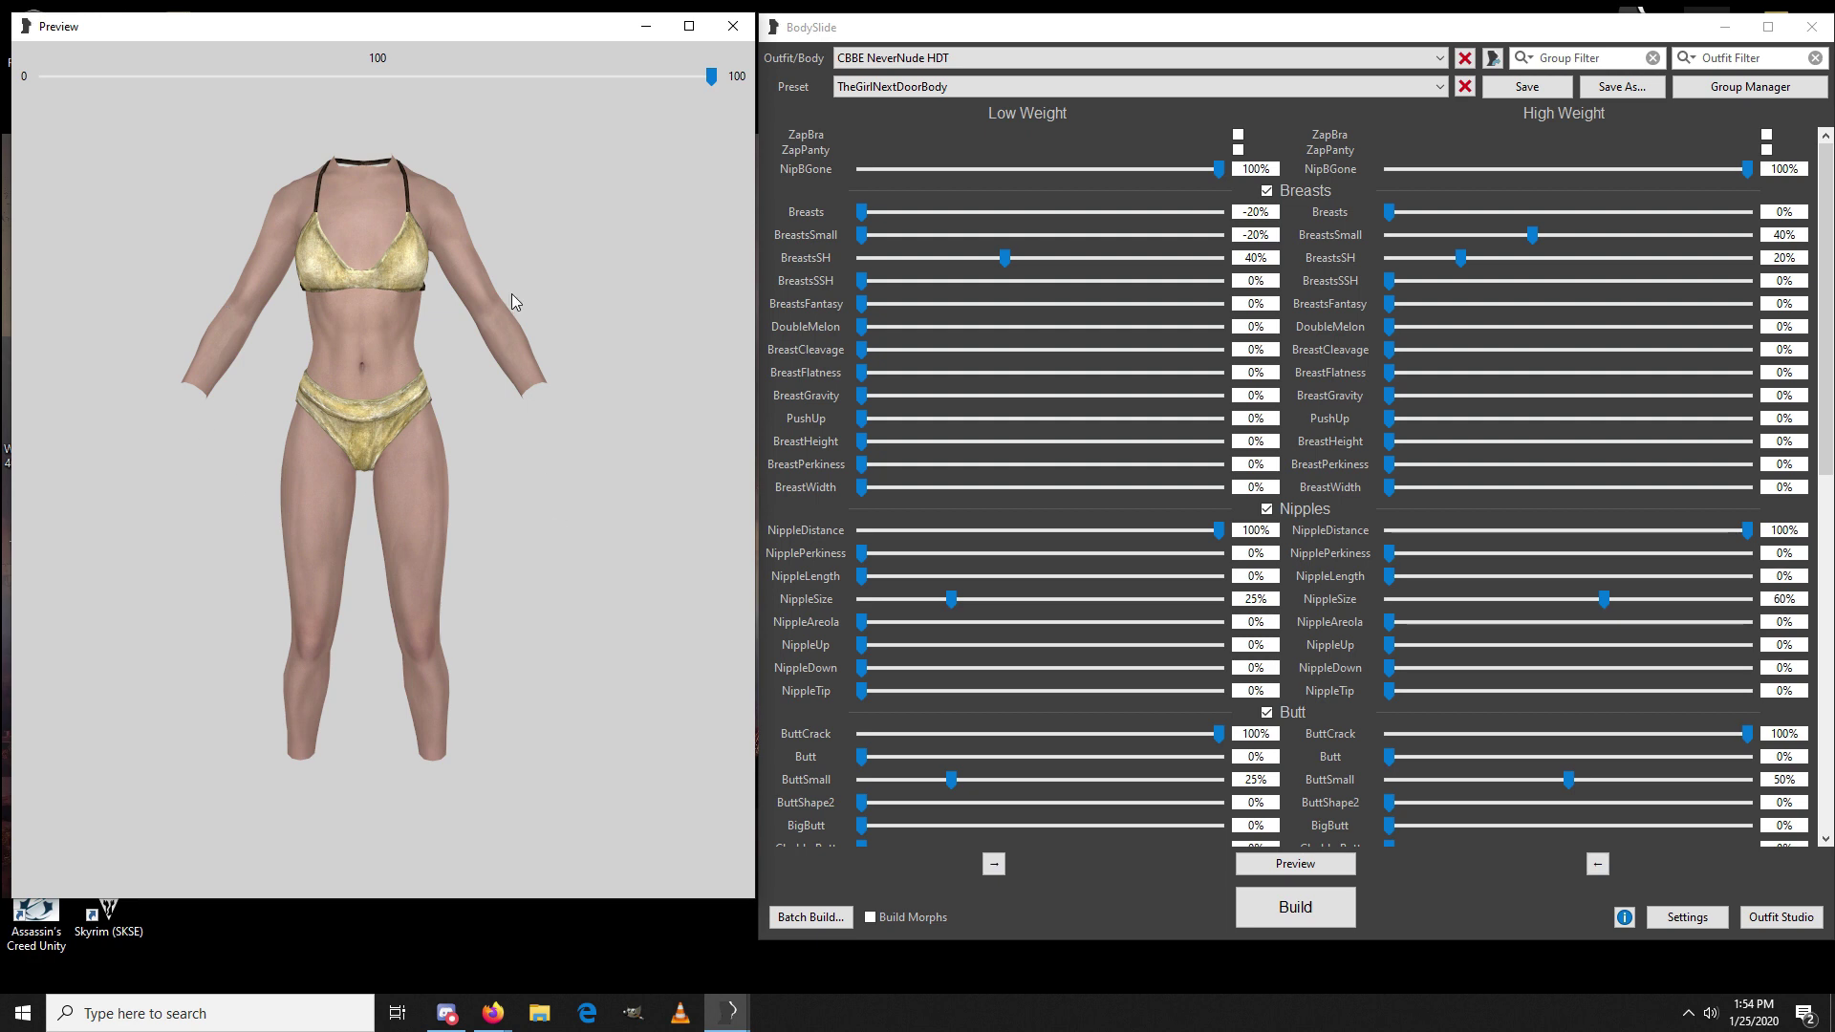
drag(490, 460, 479, 520)
scroll(479, 419, down, 3)
scroll(484, 427, up, 3)
scroll(479, 520, down, 3)
mouse_move(475, 438)
mouse_down()
mouse_move(554, 462)
mouse_move(478, 434)
mouse_up()
drag(461, 508, 417, 518)
scroll(697, 560, up, 3)
scroll(475, 541, down, 2)
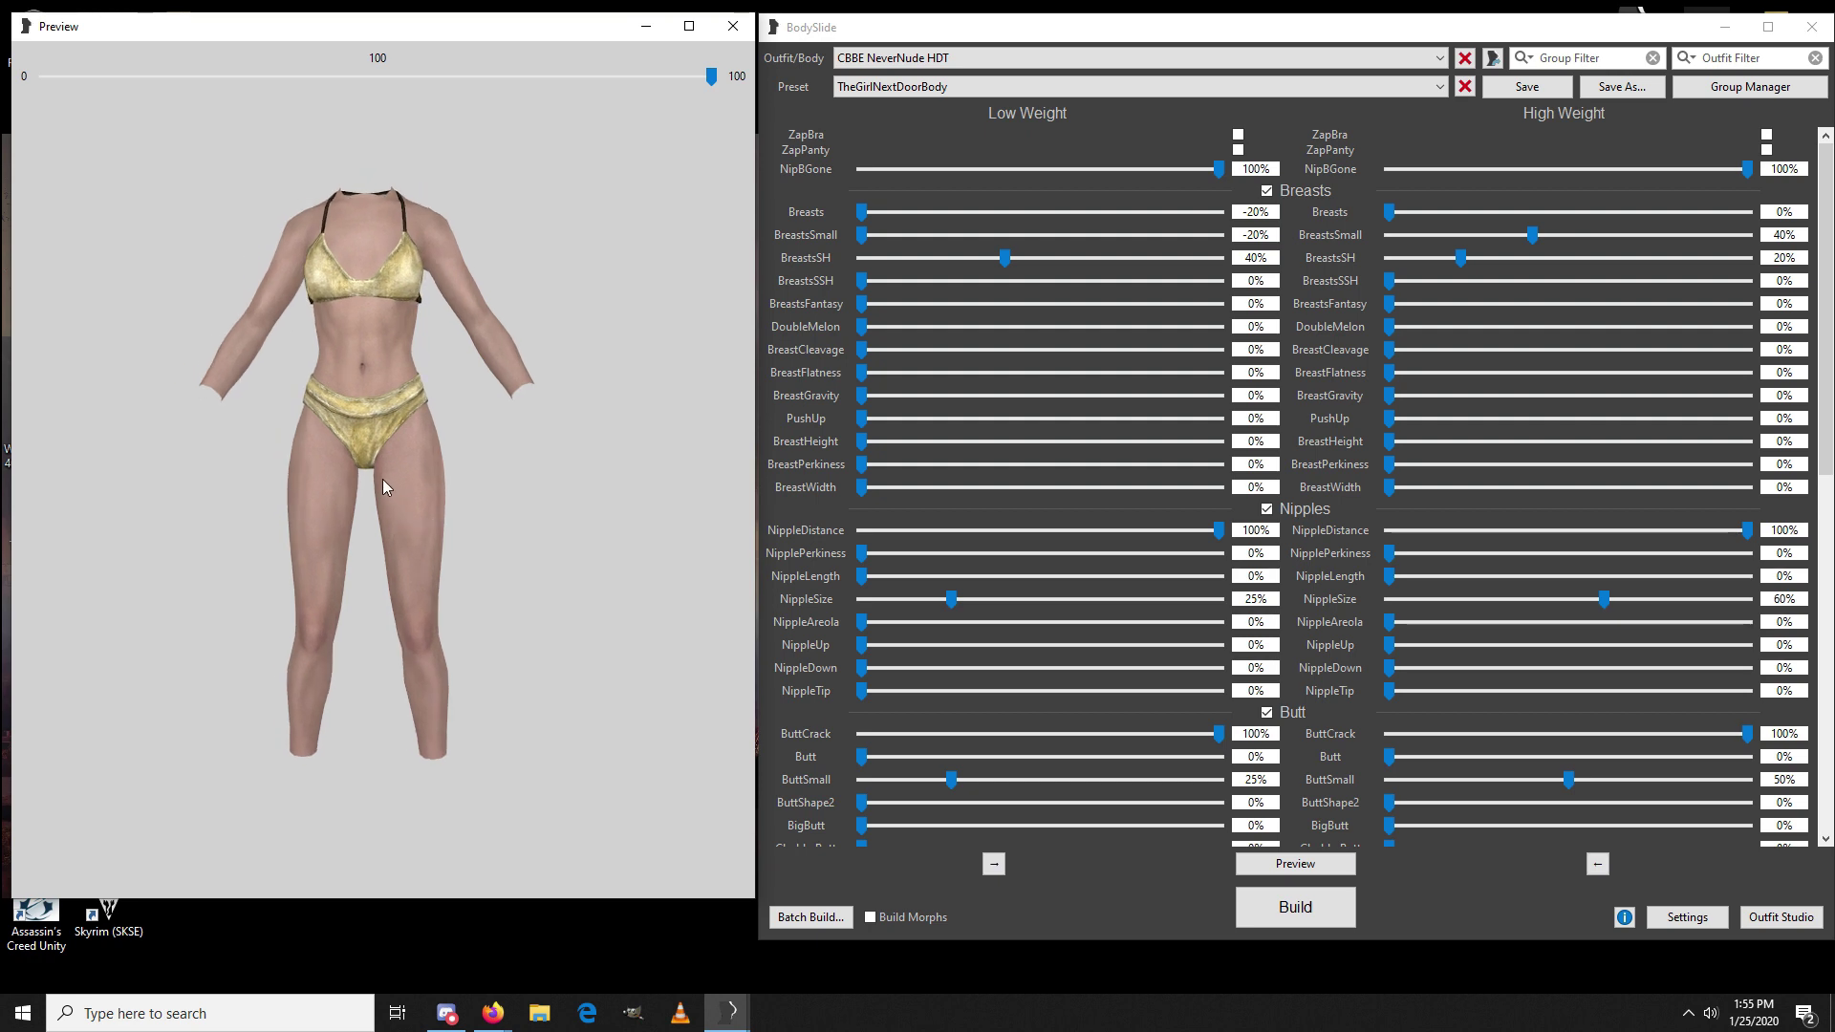
middle_drag(382, 481, 427, 581)
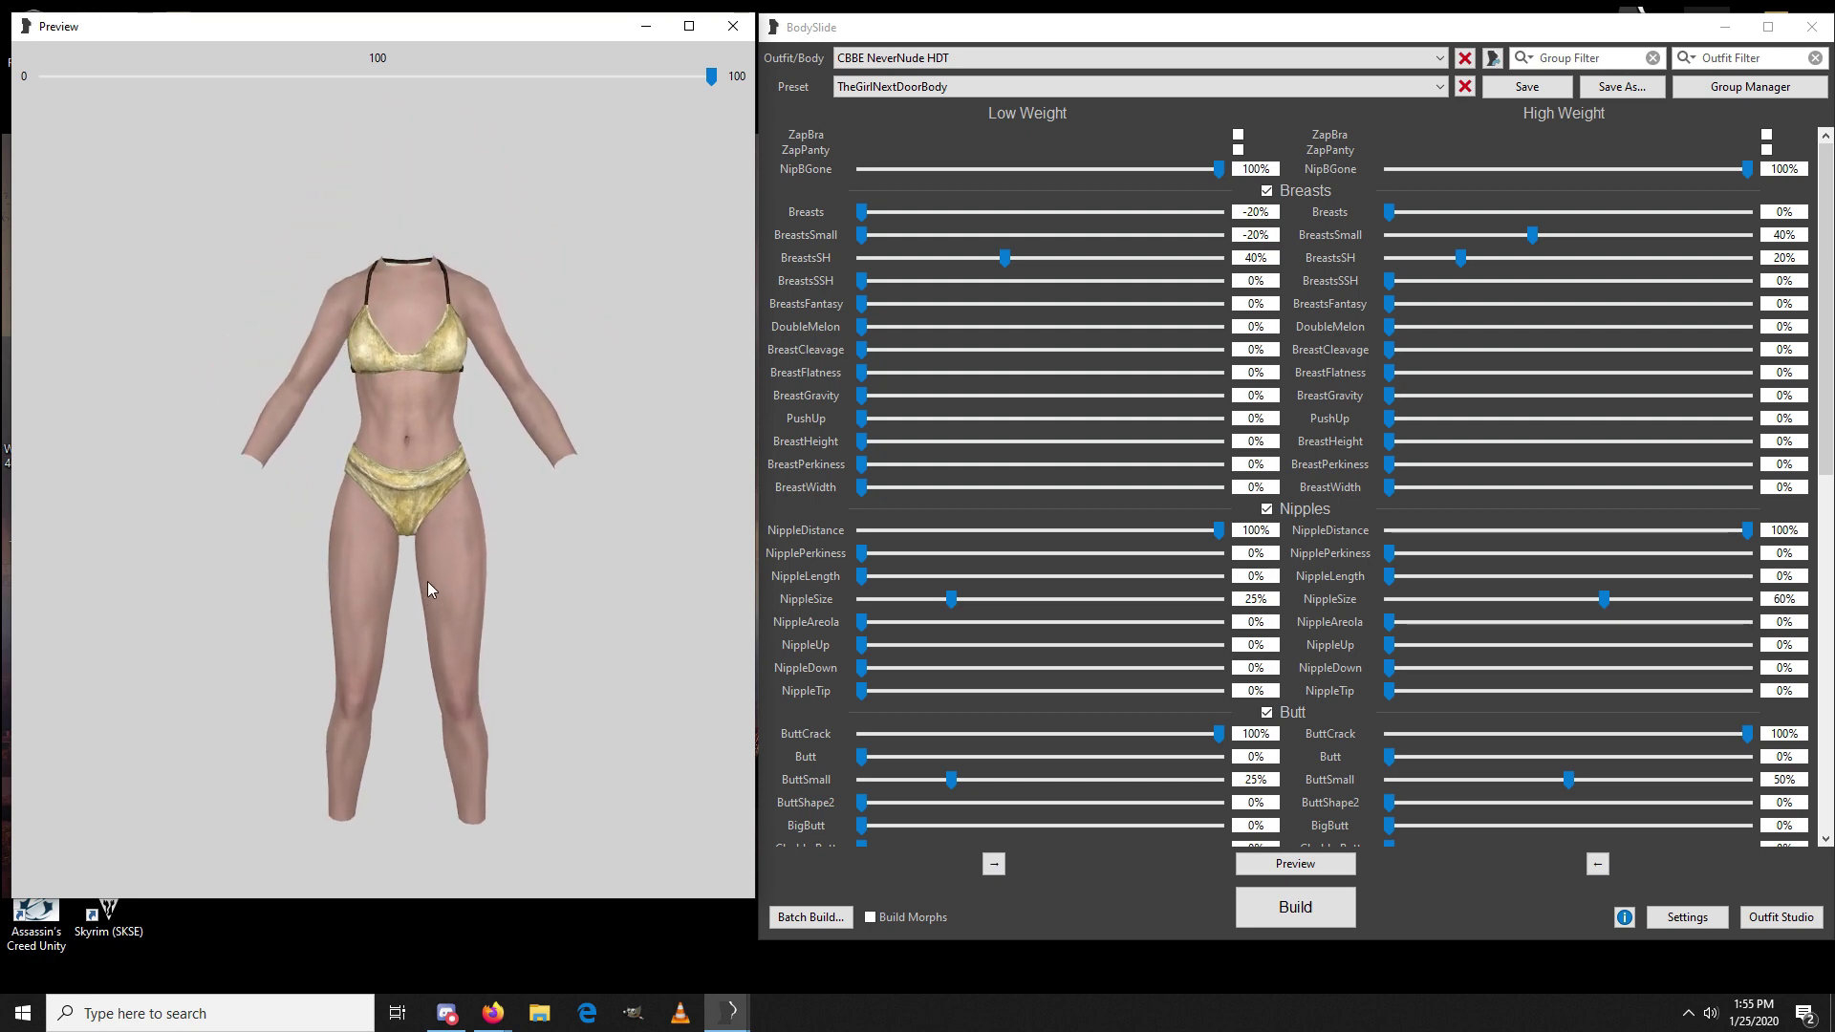
scroll(405, 470, up, 2)
scroll(460, 483, up, 2)
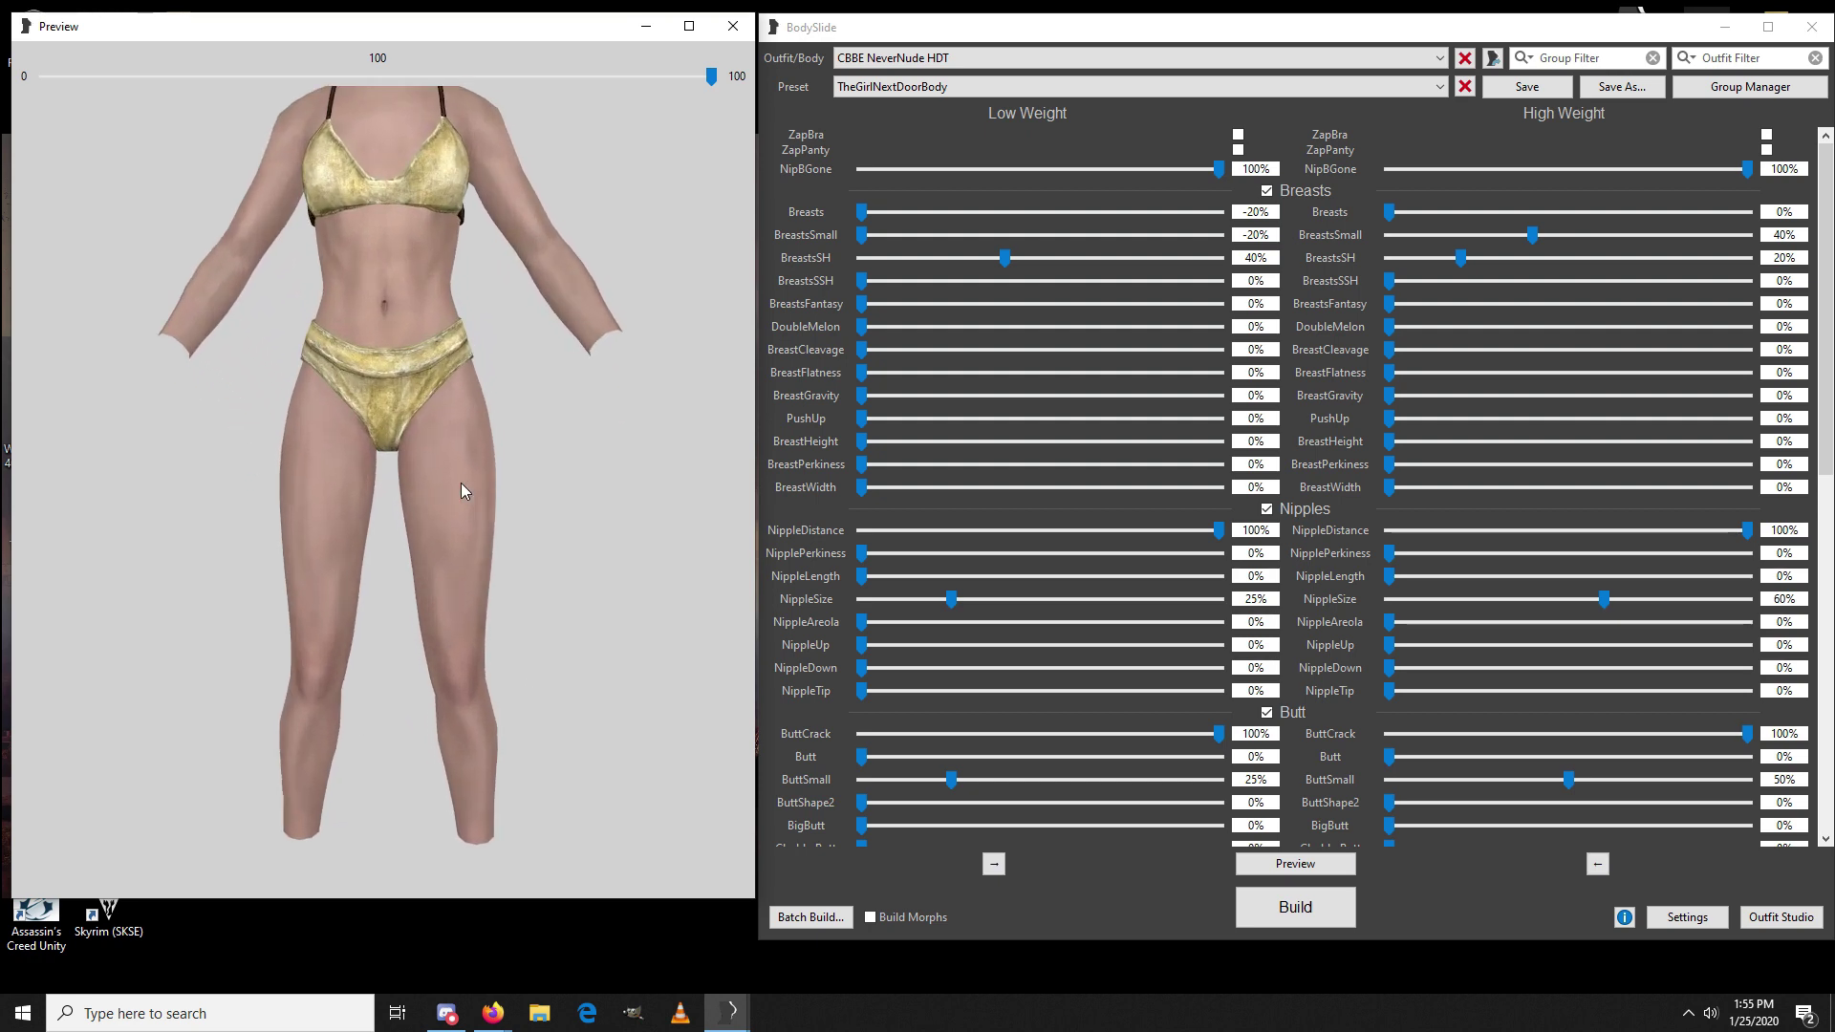
middle_drag(444, 426, 451, 514)
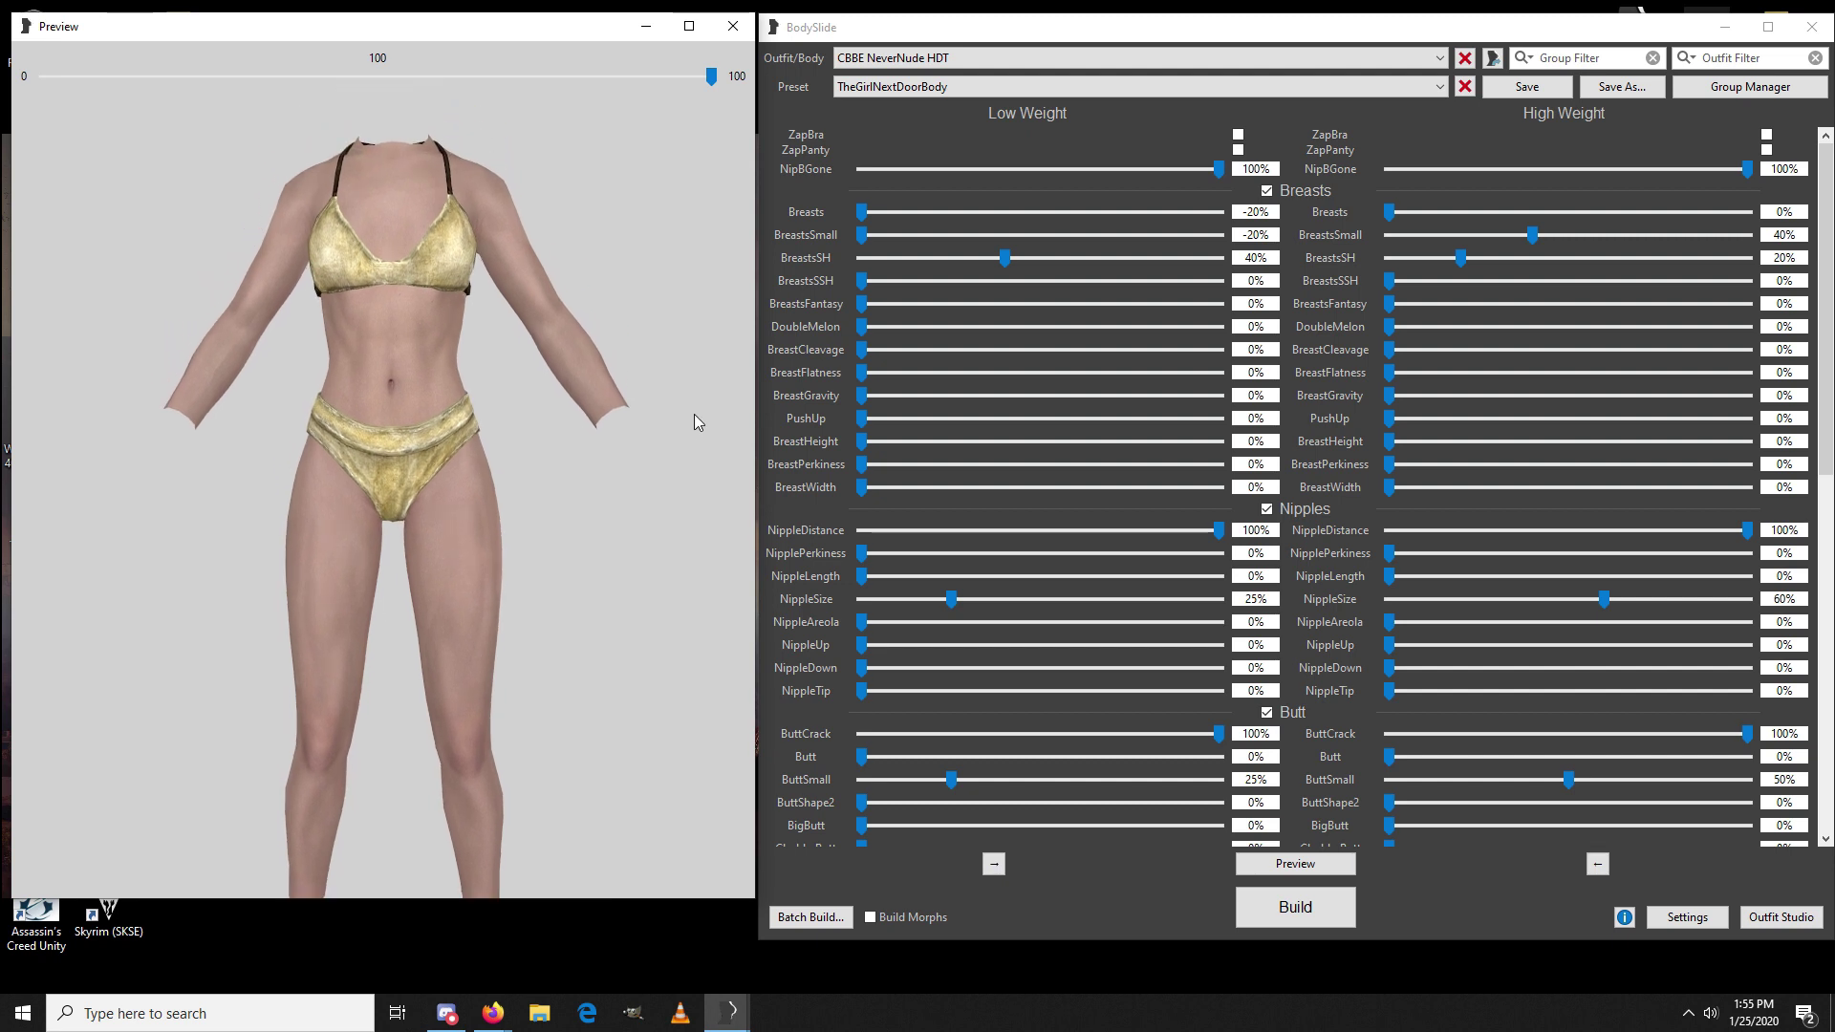
scroll(432, 376, down, 2)
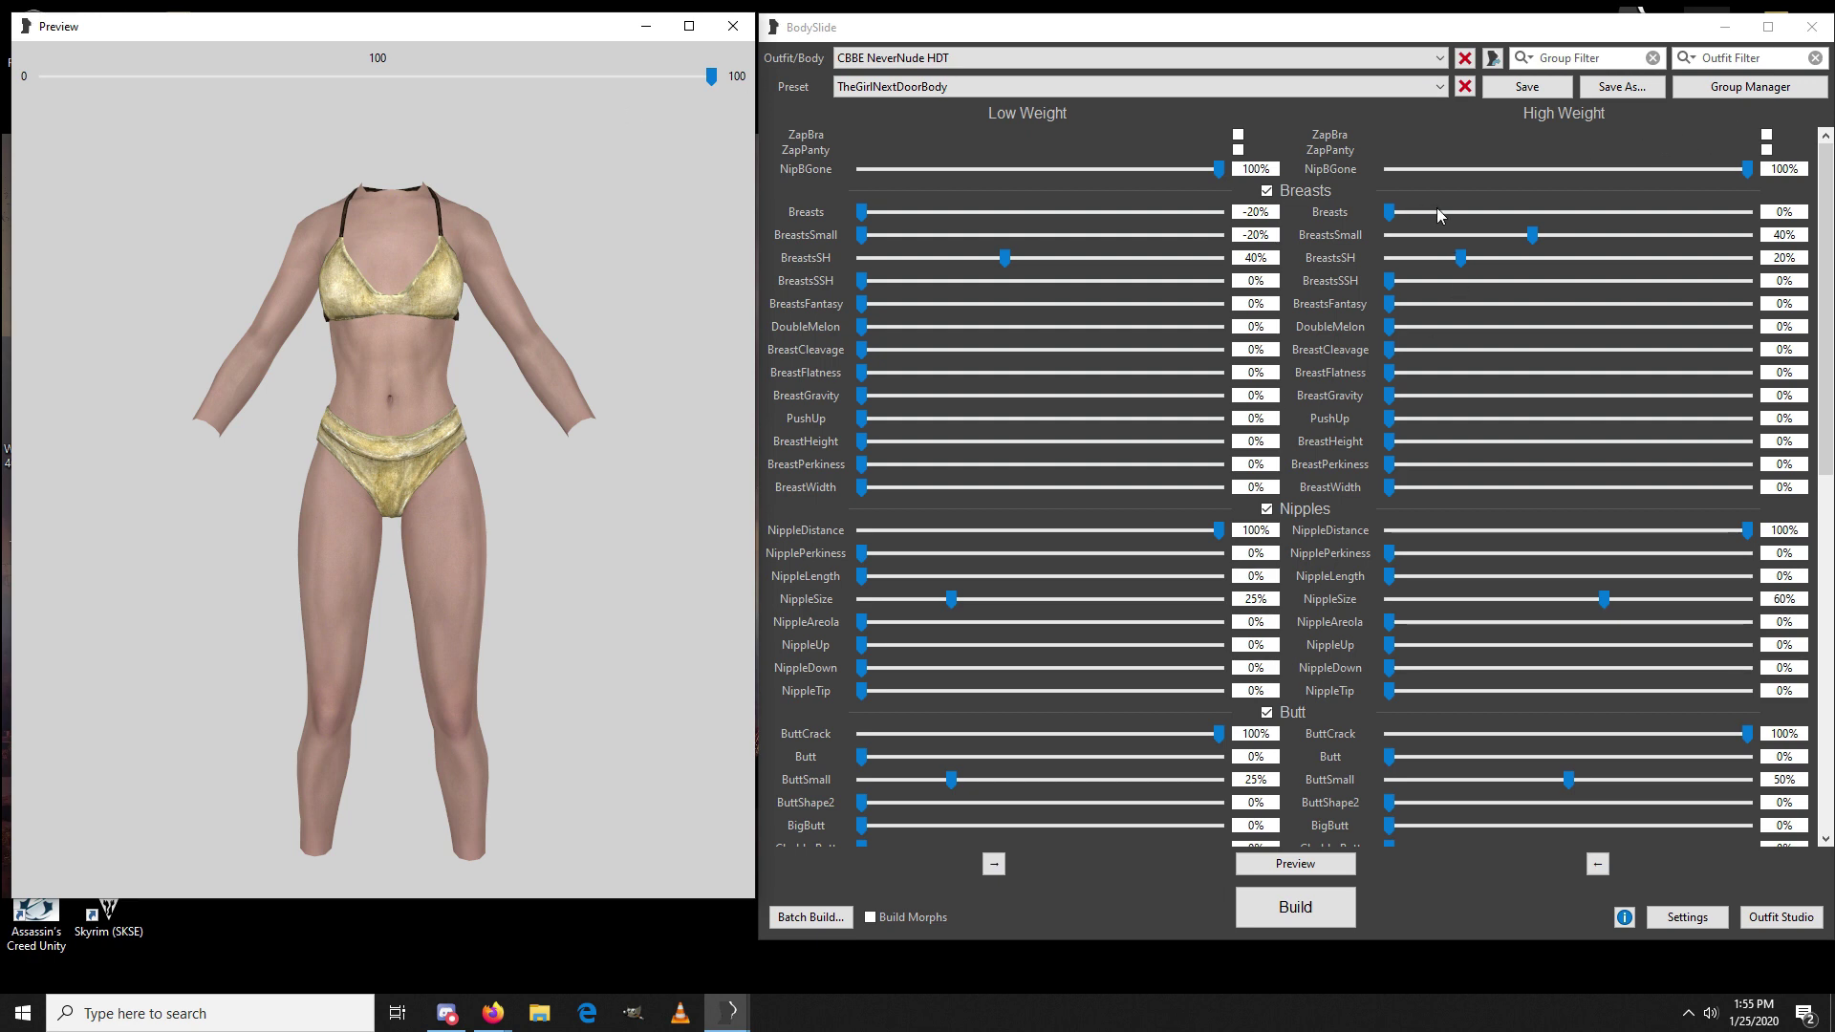
Step: Set the high-weight Breasts value to 54% and check the shape in the preview from the side and front
drag(1391, 212, 1583, 212)
click(375, 588)
drag(376, 587, 270, 585)
drag(575, 485, 486, 520)
mouse_move(384, 613)
mouse_down()
mouse_move(610, 615)
mouse_move(399, 591)
mouse_move(468, 621)
mouse_move(432, 595)
mouse_move(338, 594)
mouse_move(368, 596)
mouse_up()
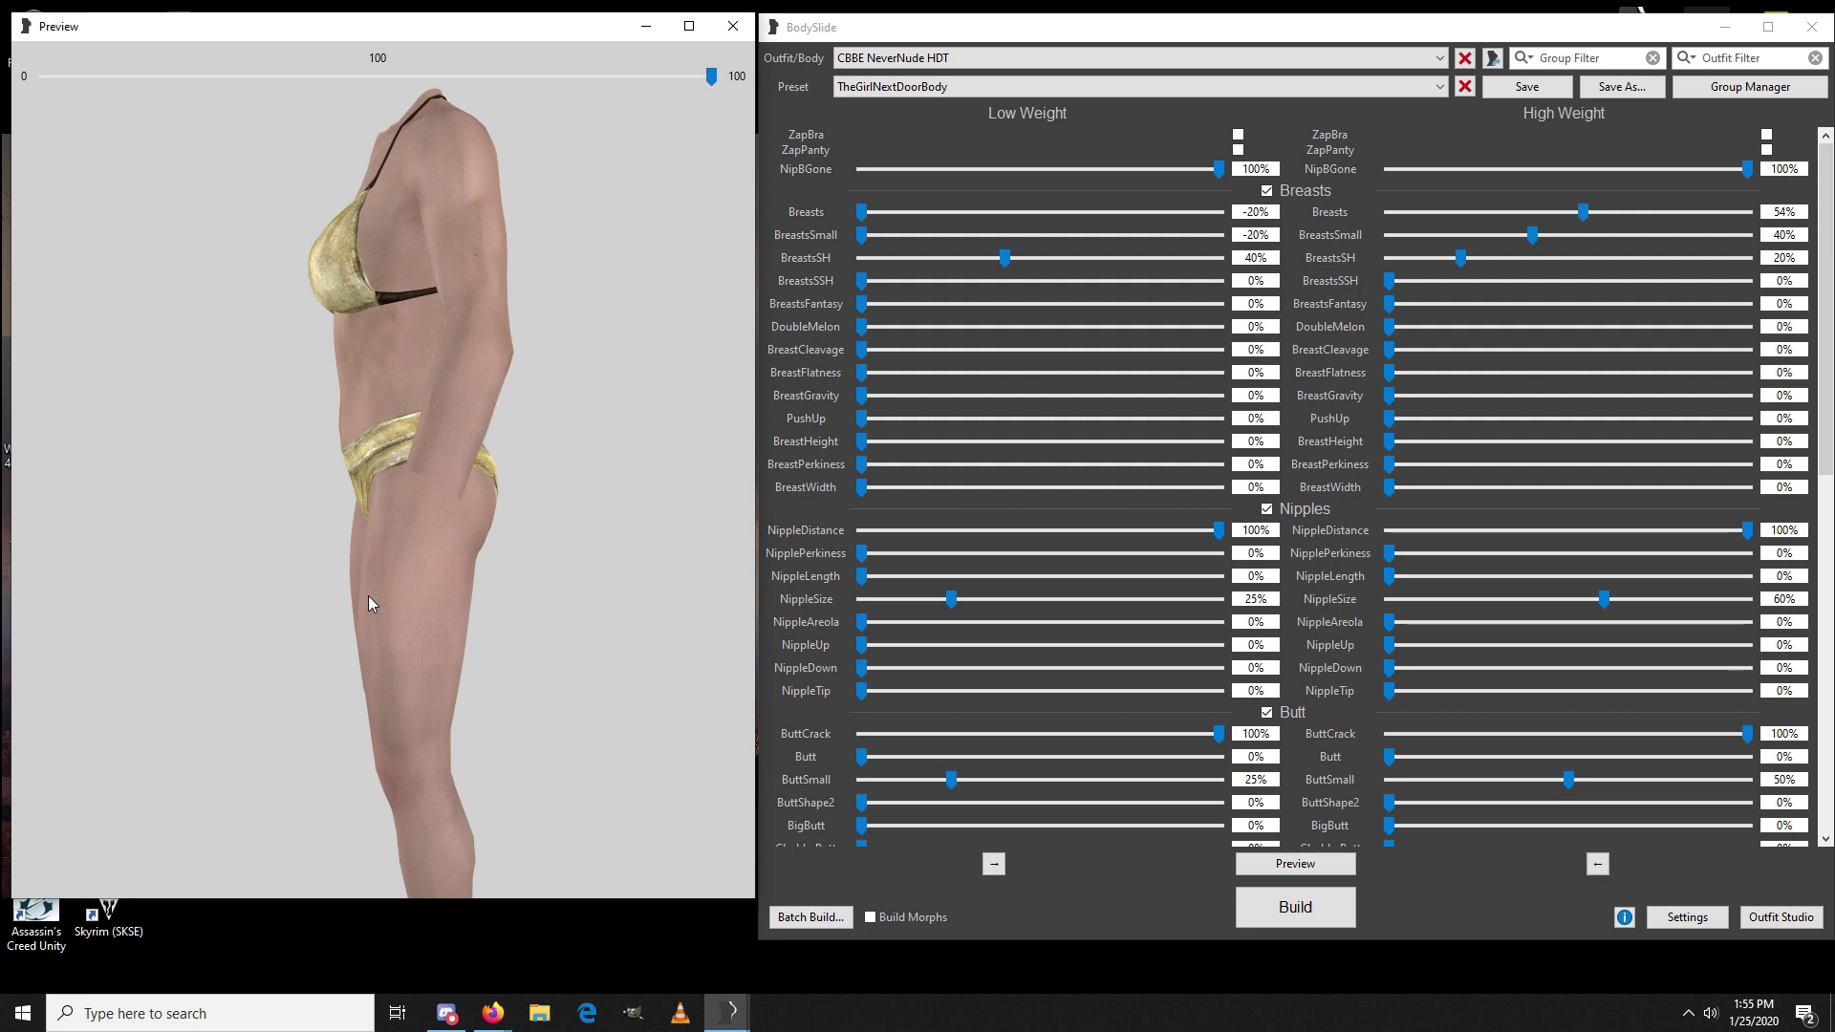
mouse_move(524, 523)
mouse_down()
mouse_move(610, 536)
mouse_move(646, 506)
mouse_move(552, 519)
mouse_up()
scroll(616, 530, down, 3)
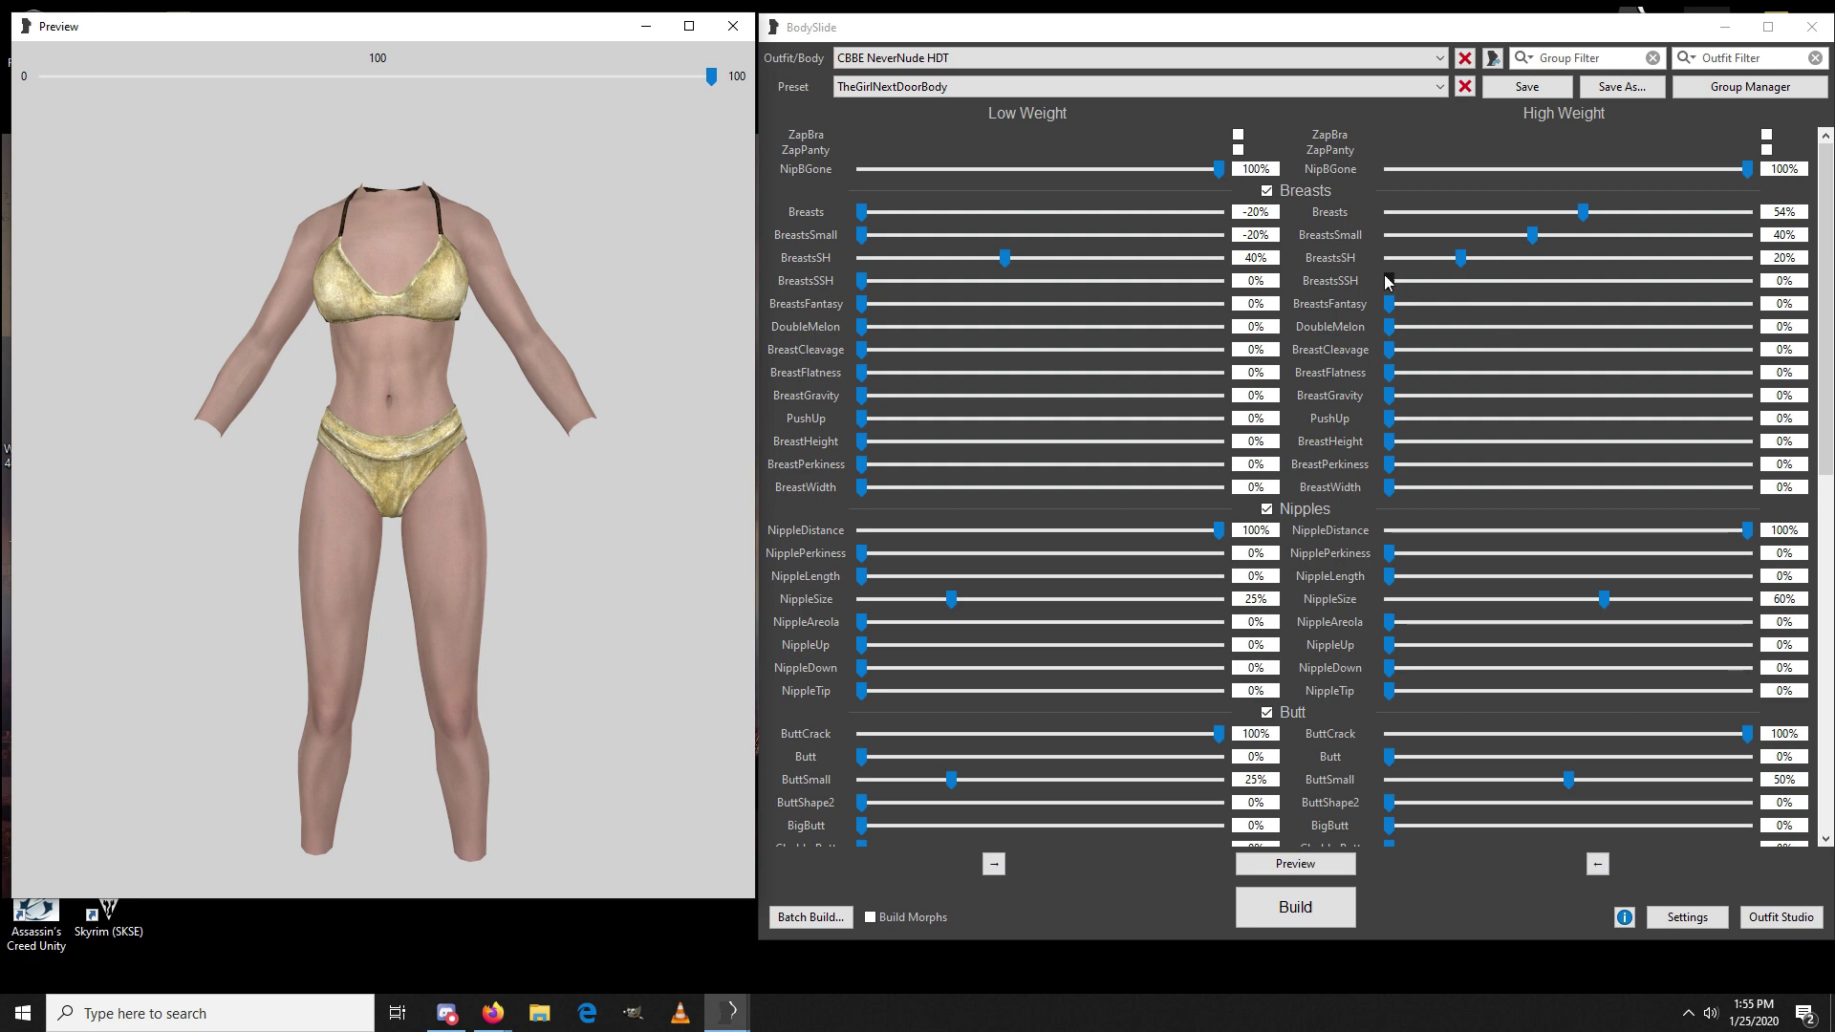
Step: Set the high-weight BreastsSH value to 40% and BreastsSSH to 23%
drag(1461, 258, 1532, 260)
drag(1389, 282, 1471, 280)
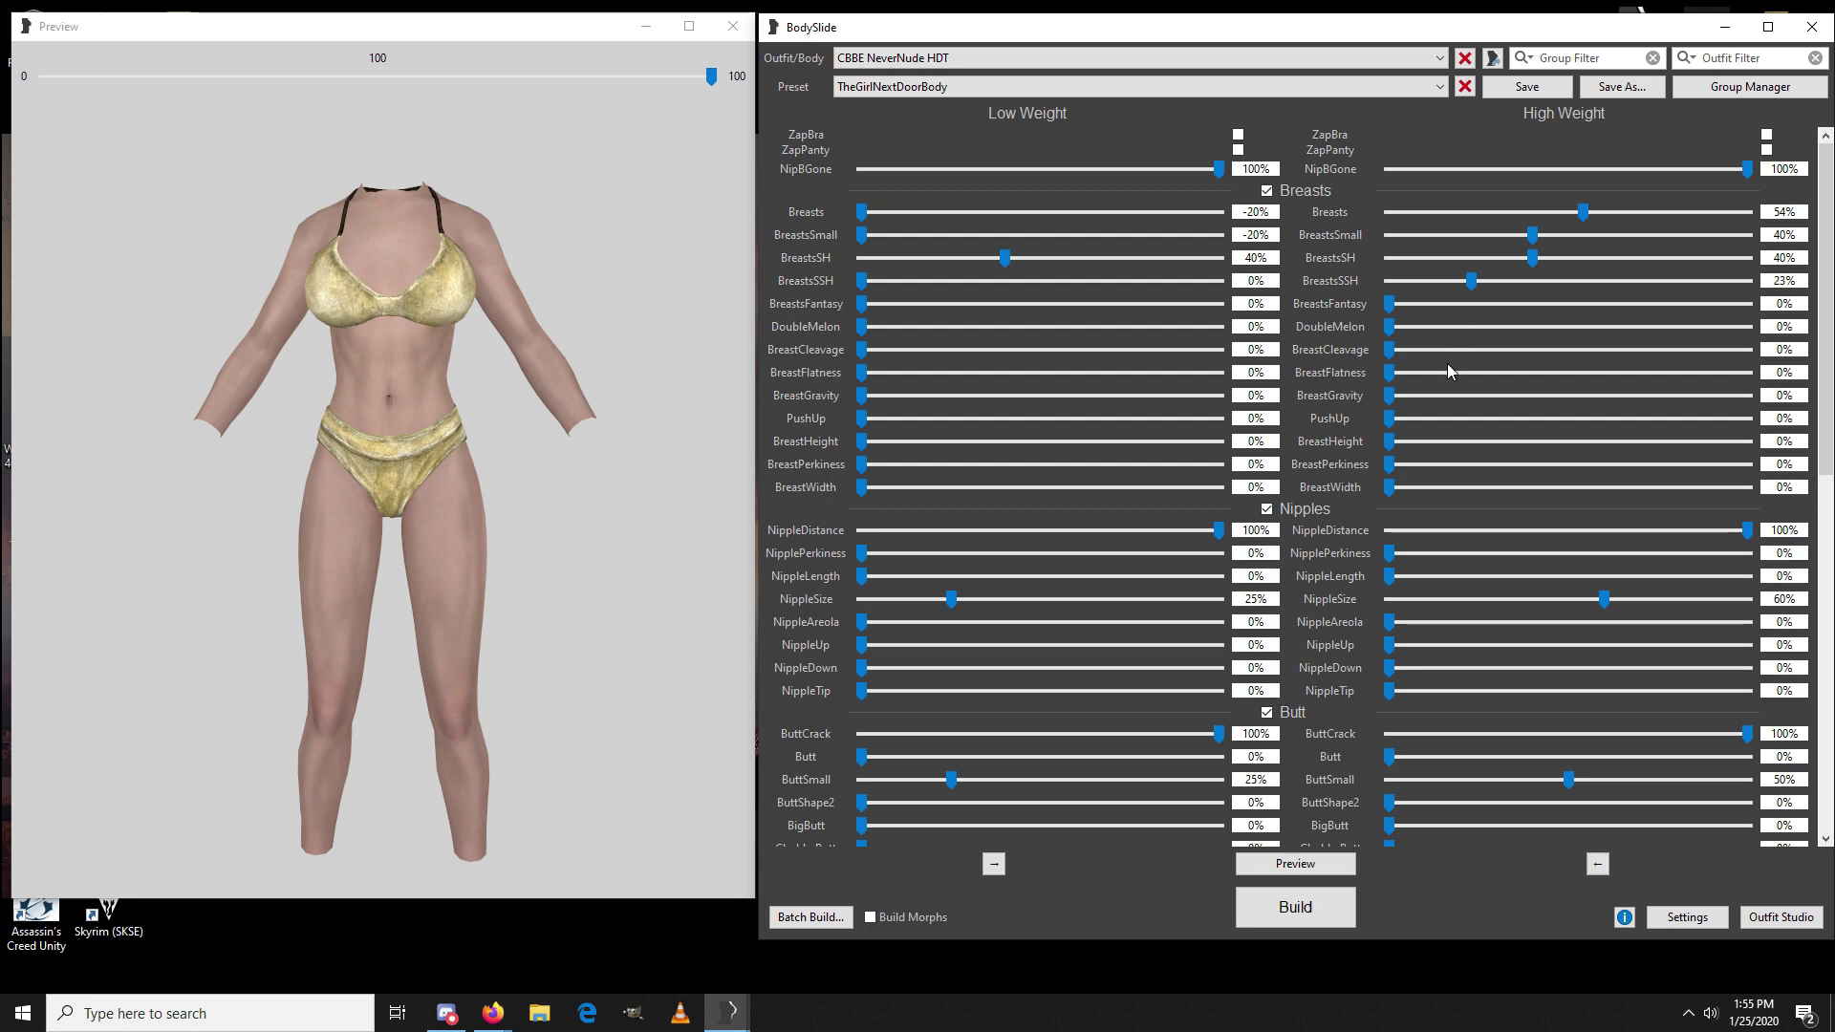
Step: Set the high-weight BreastHeight value to 47% and check the shape from different angles in the preview
click(1397, 442)
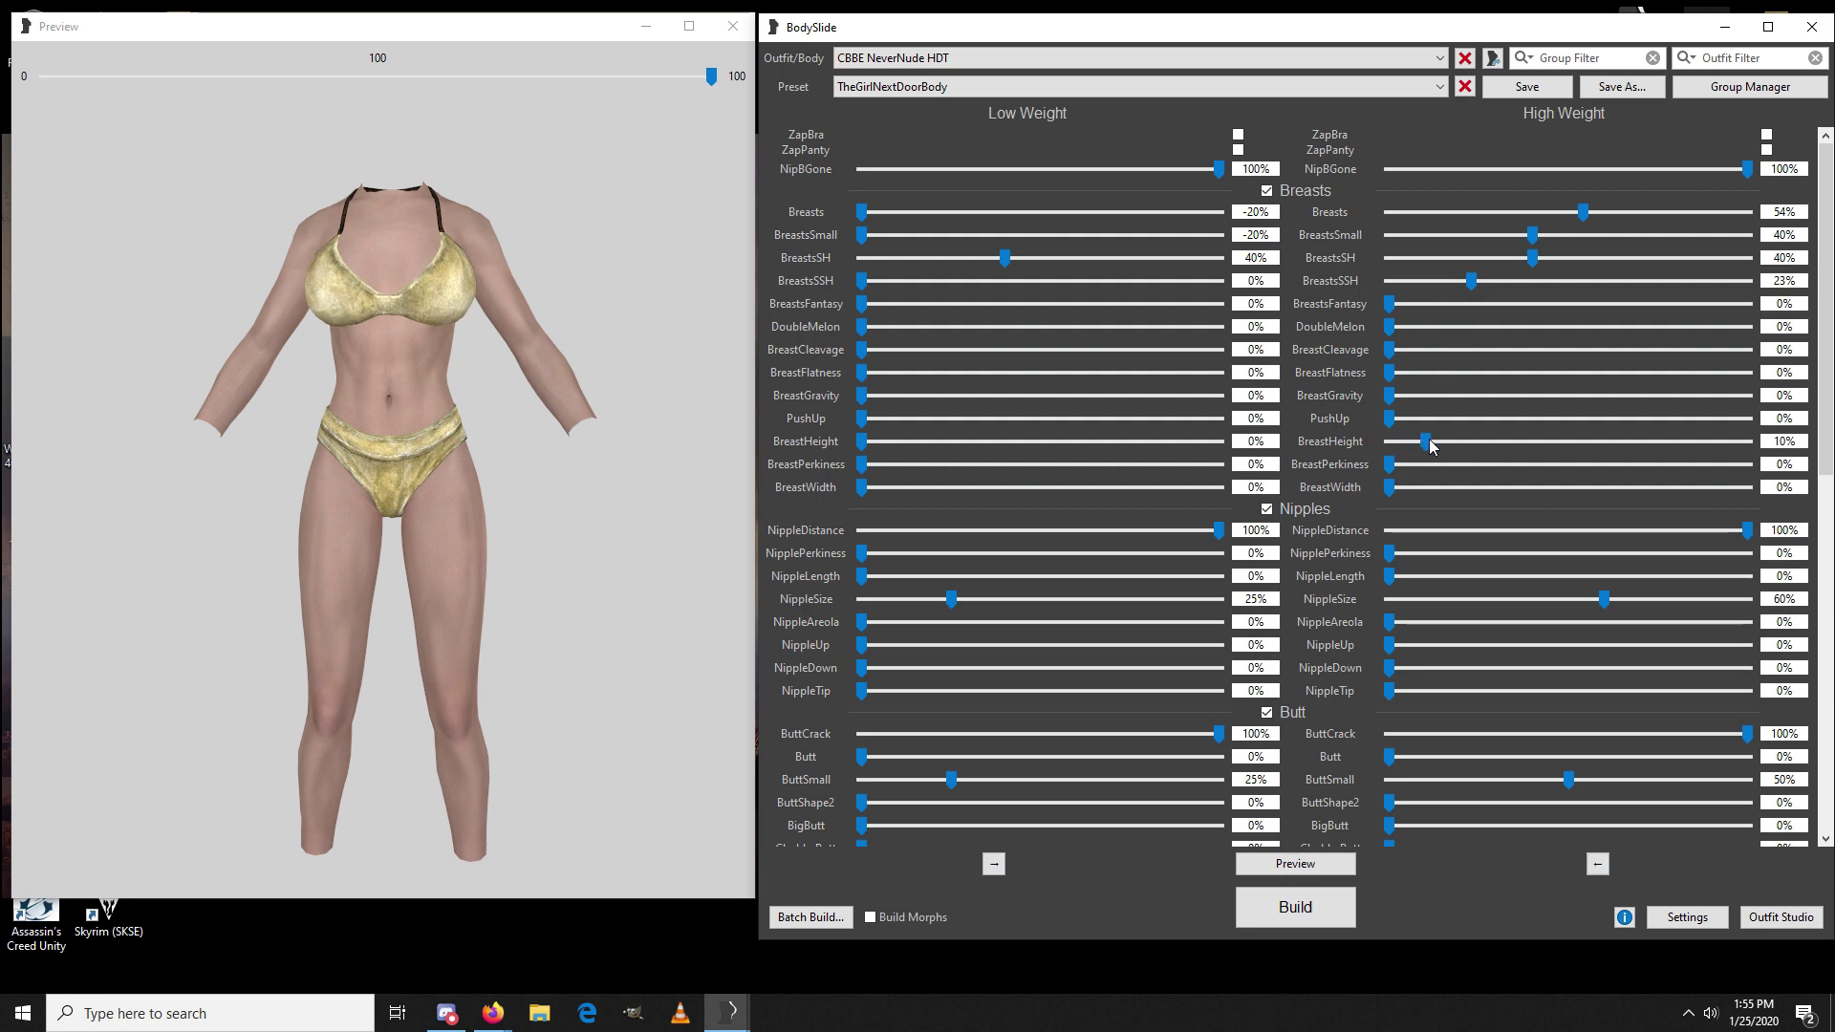
click(1418, 441)
click(433, 547)
drag(433, 541, 381, 541)
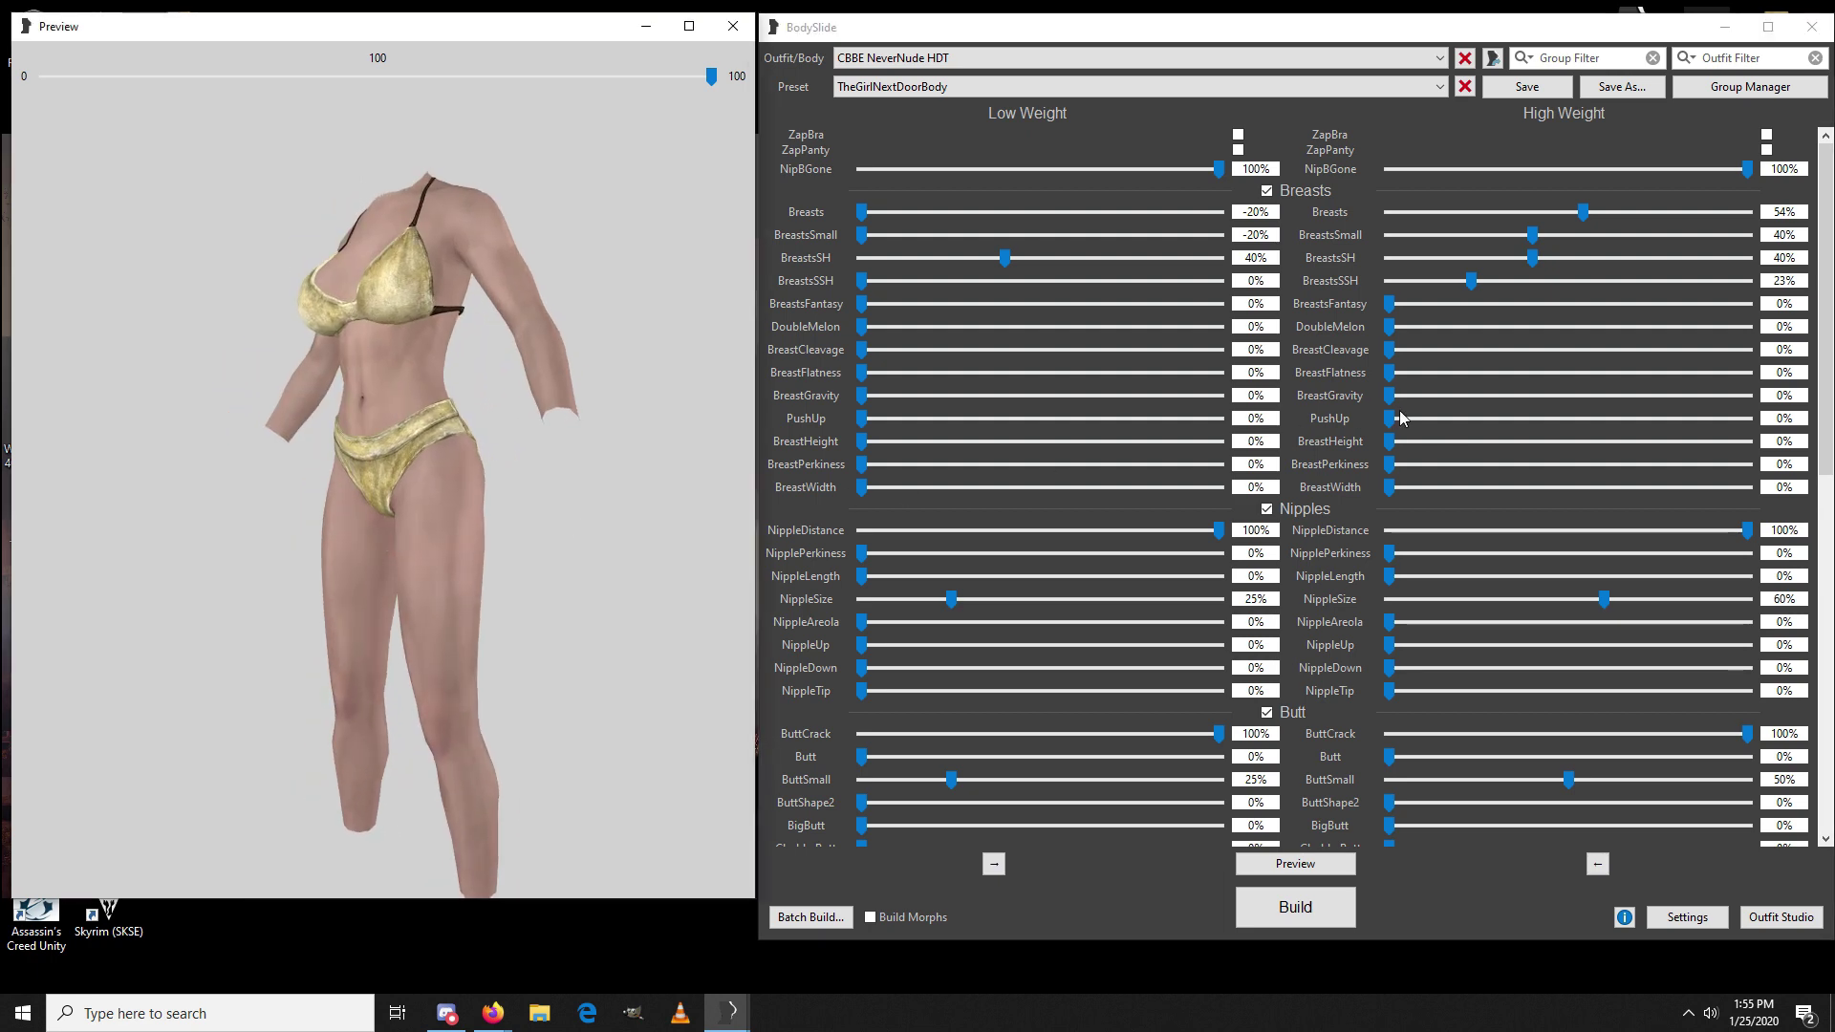
drag(1397, 443, 1560, 440)
drag(588, 533, 401, 516)
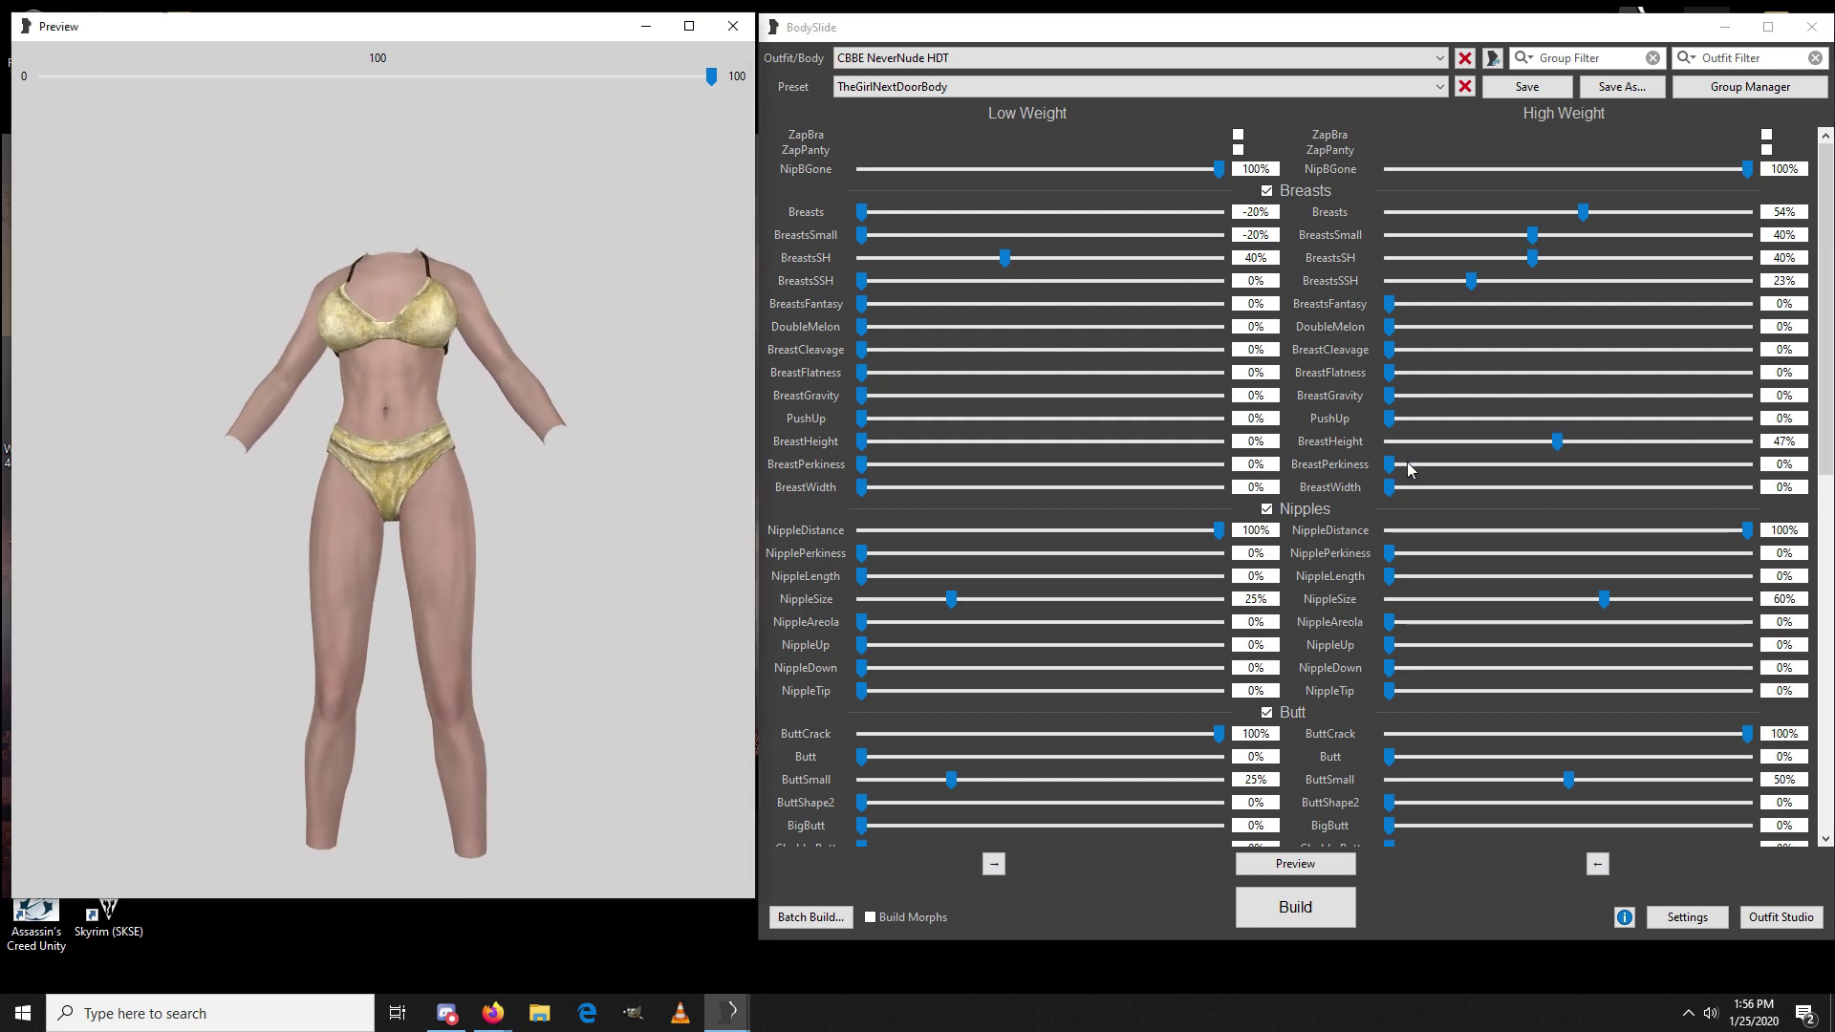
Step: Set the high-weight BreastPerkiness to 25% and BreastWidth to 17%, and check the shape in the preview
drag(1398, 468, 1451, 488)
drag(486, 611, 453, 646)
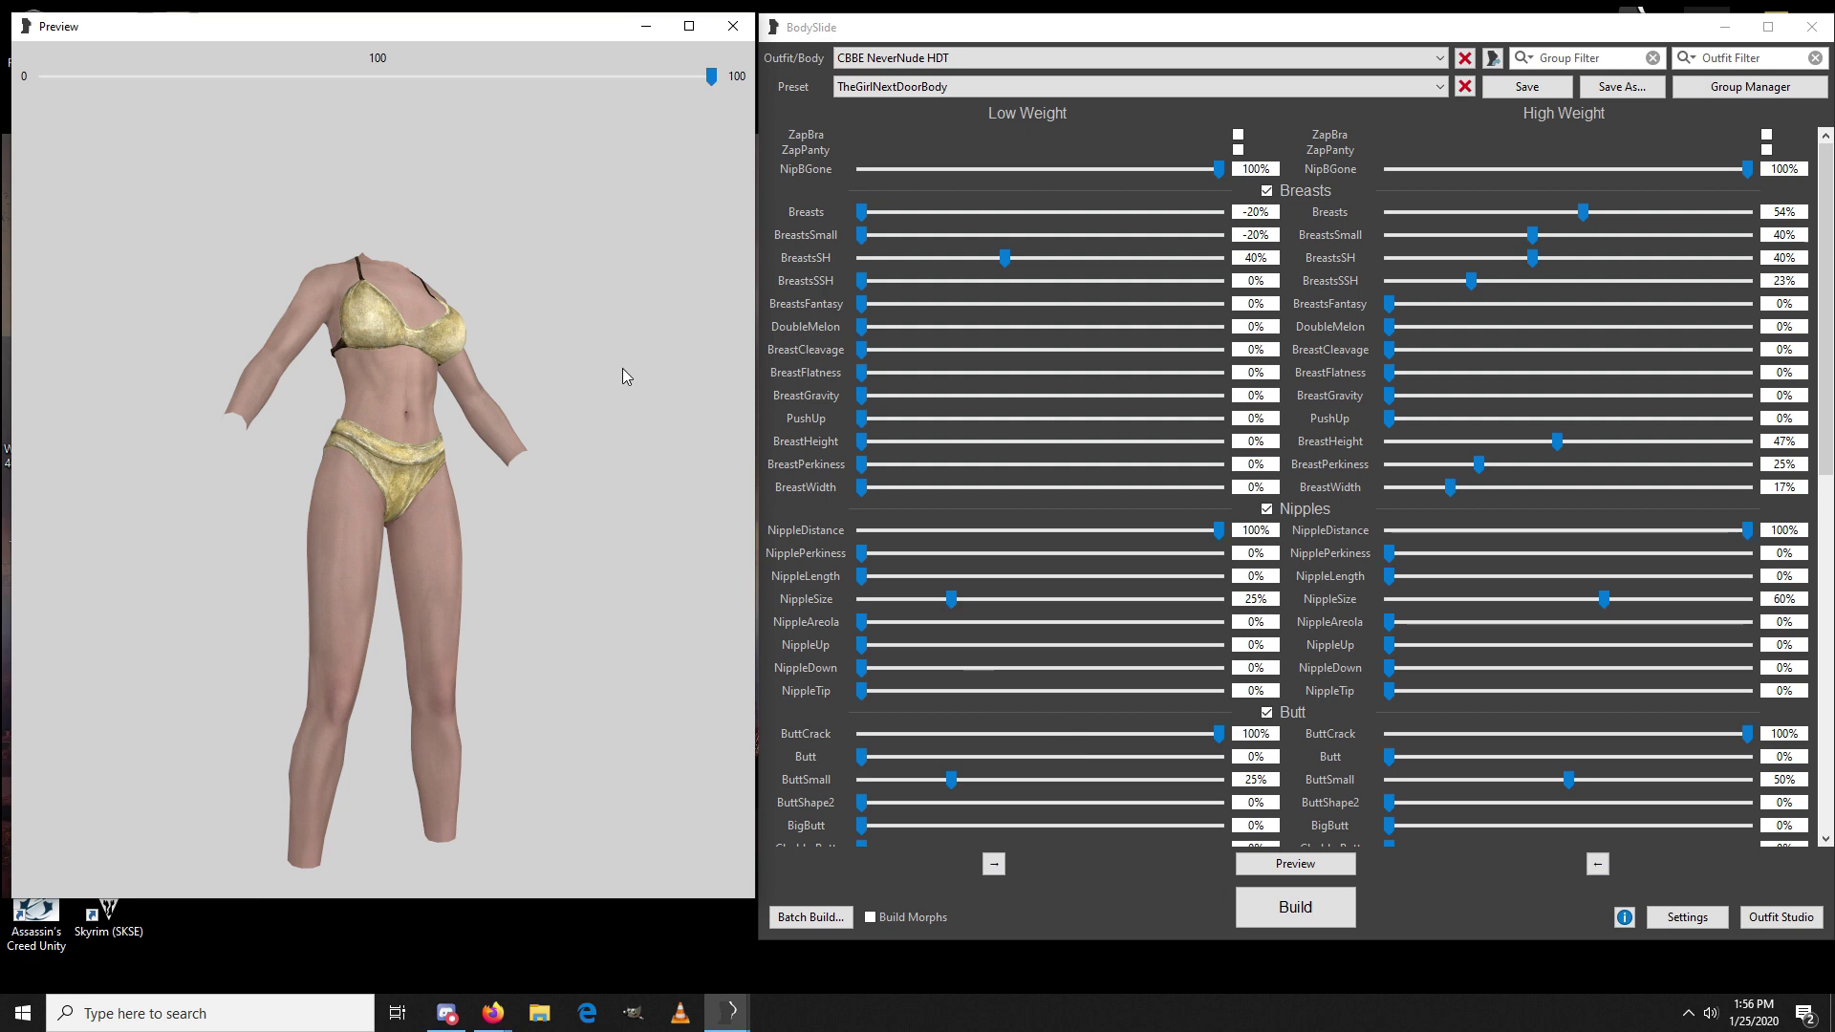
drag(535, 688, 409, 700)
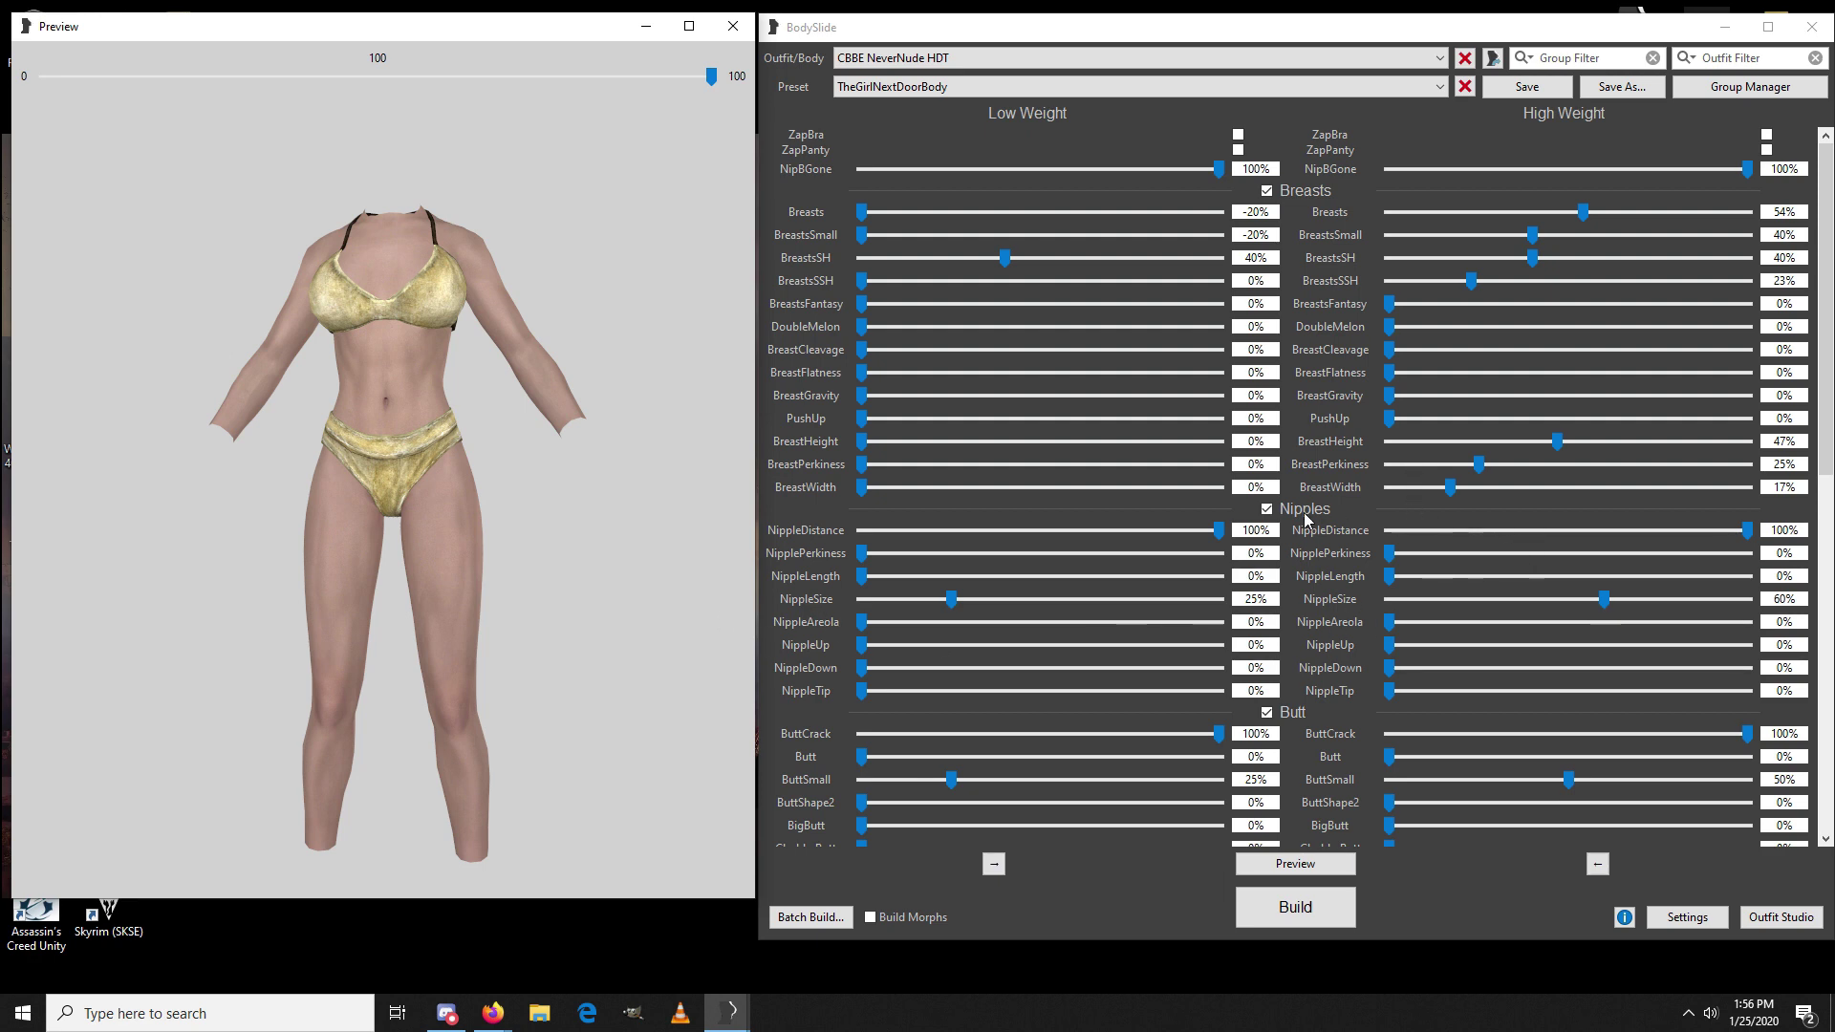
Step: Set the high-weight NippleDistance value to 18% and check the body from the front in the preview
drag(1747, 530, 1456, 540)
mouse_move(450, 524)
mouse_down()
mouse_move(504, 532)
mouse_move(444, 535)
mouse_up()
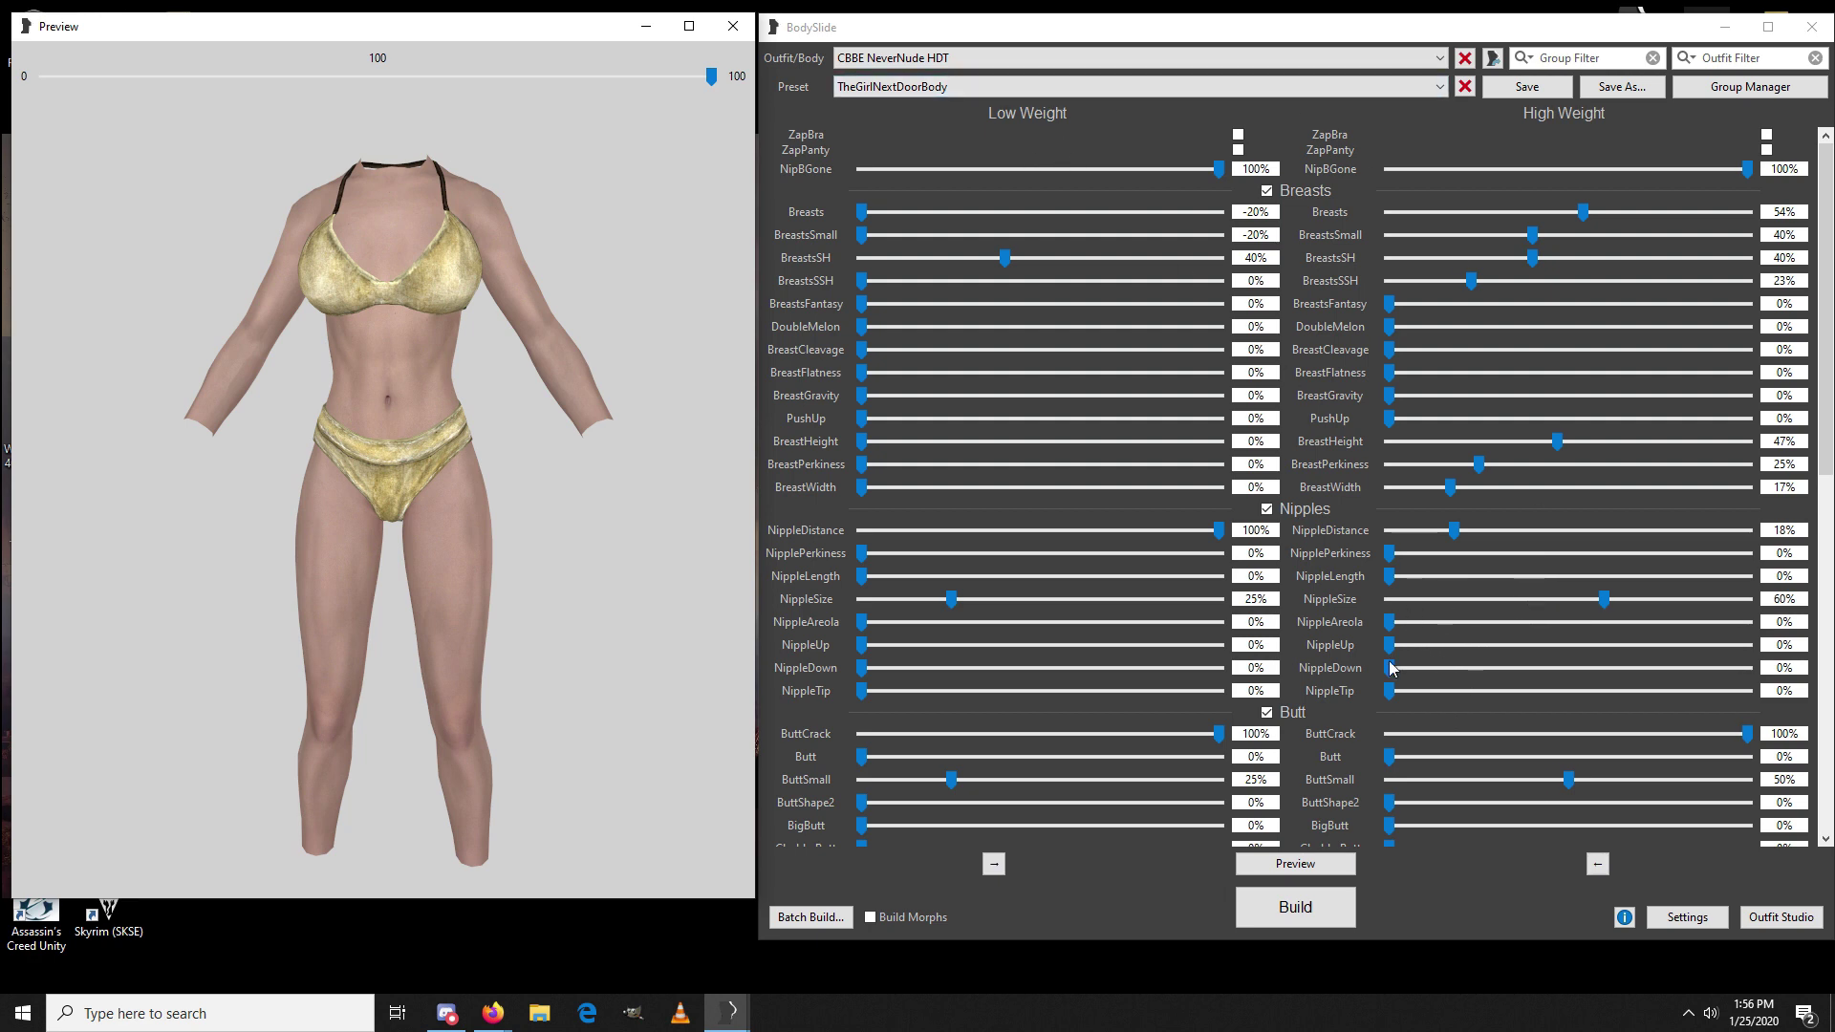
Step: Set high-weight BigButt to 23%, ChubbyButt to 39%, AppleCheeks to 19% and RoundAss to 35%, checking the preview from behind and the side
drag(634, 576, 352, 615)
drag(1825, 373, 1826, 517)
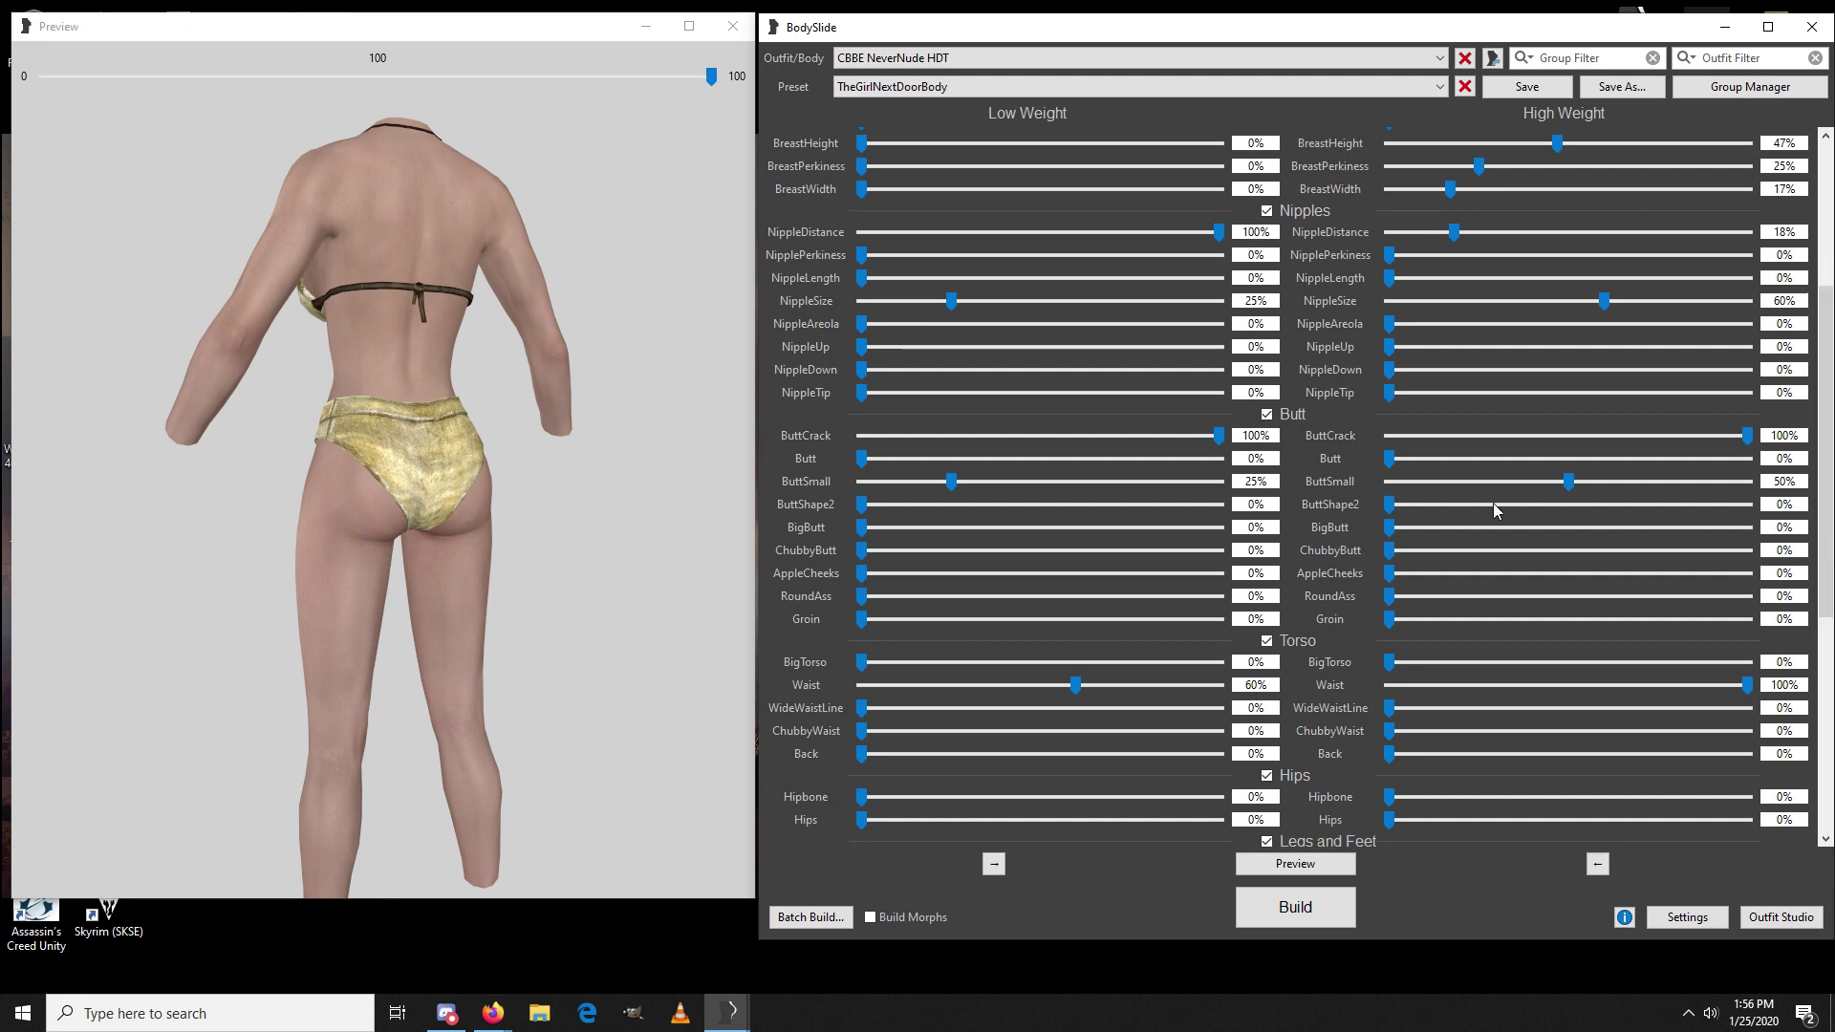
drag(1390, 550, 1528, 549)
drag(1391, 527, 1471, 527)
drag(1391, 574, 1465, 585)
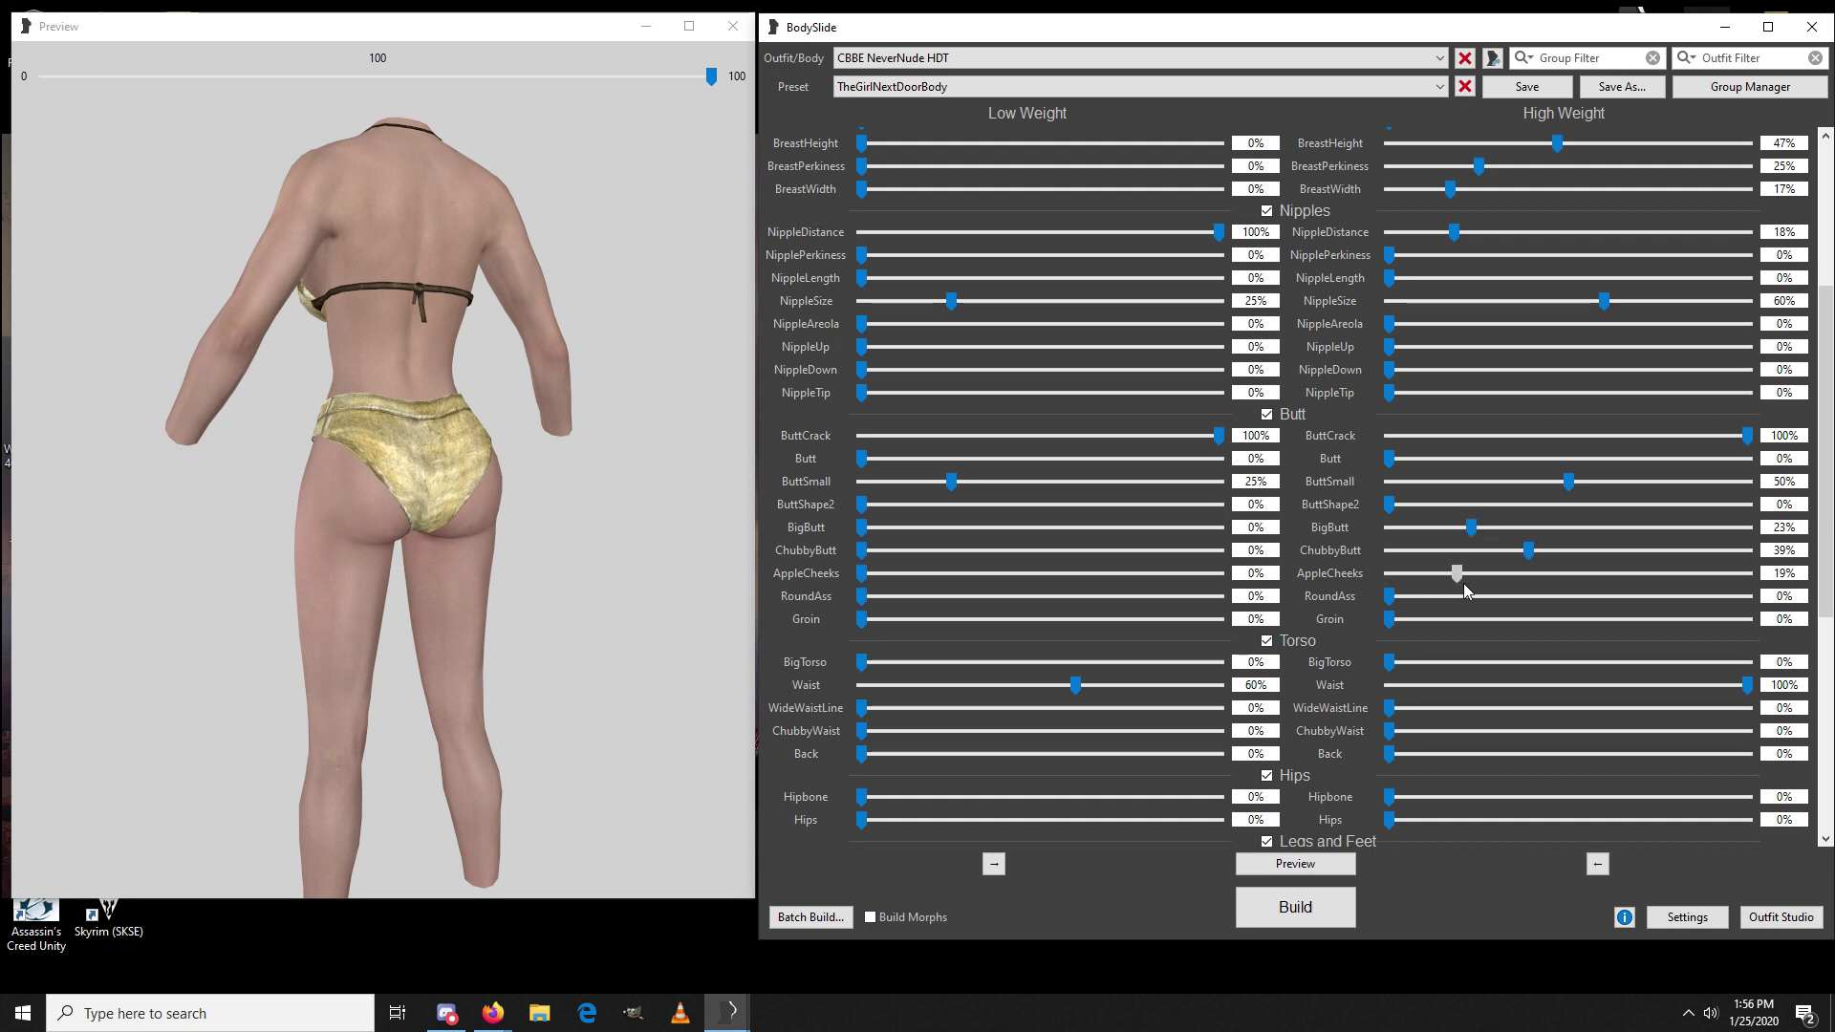
drag(1390, 597, 1514, 596)
drag(669, 631, 569, 647)
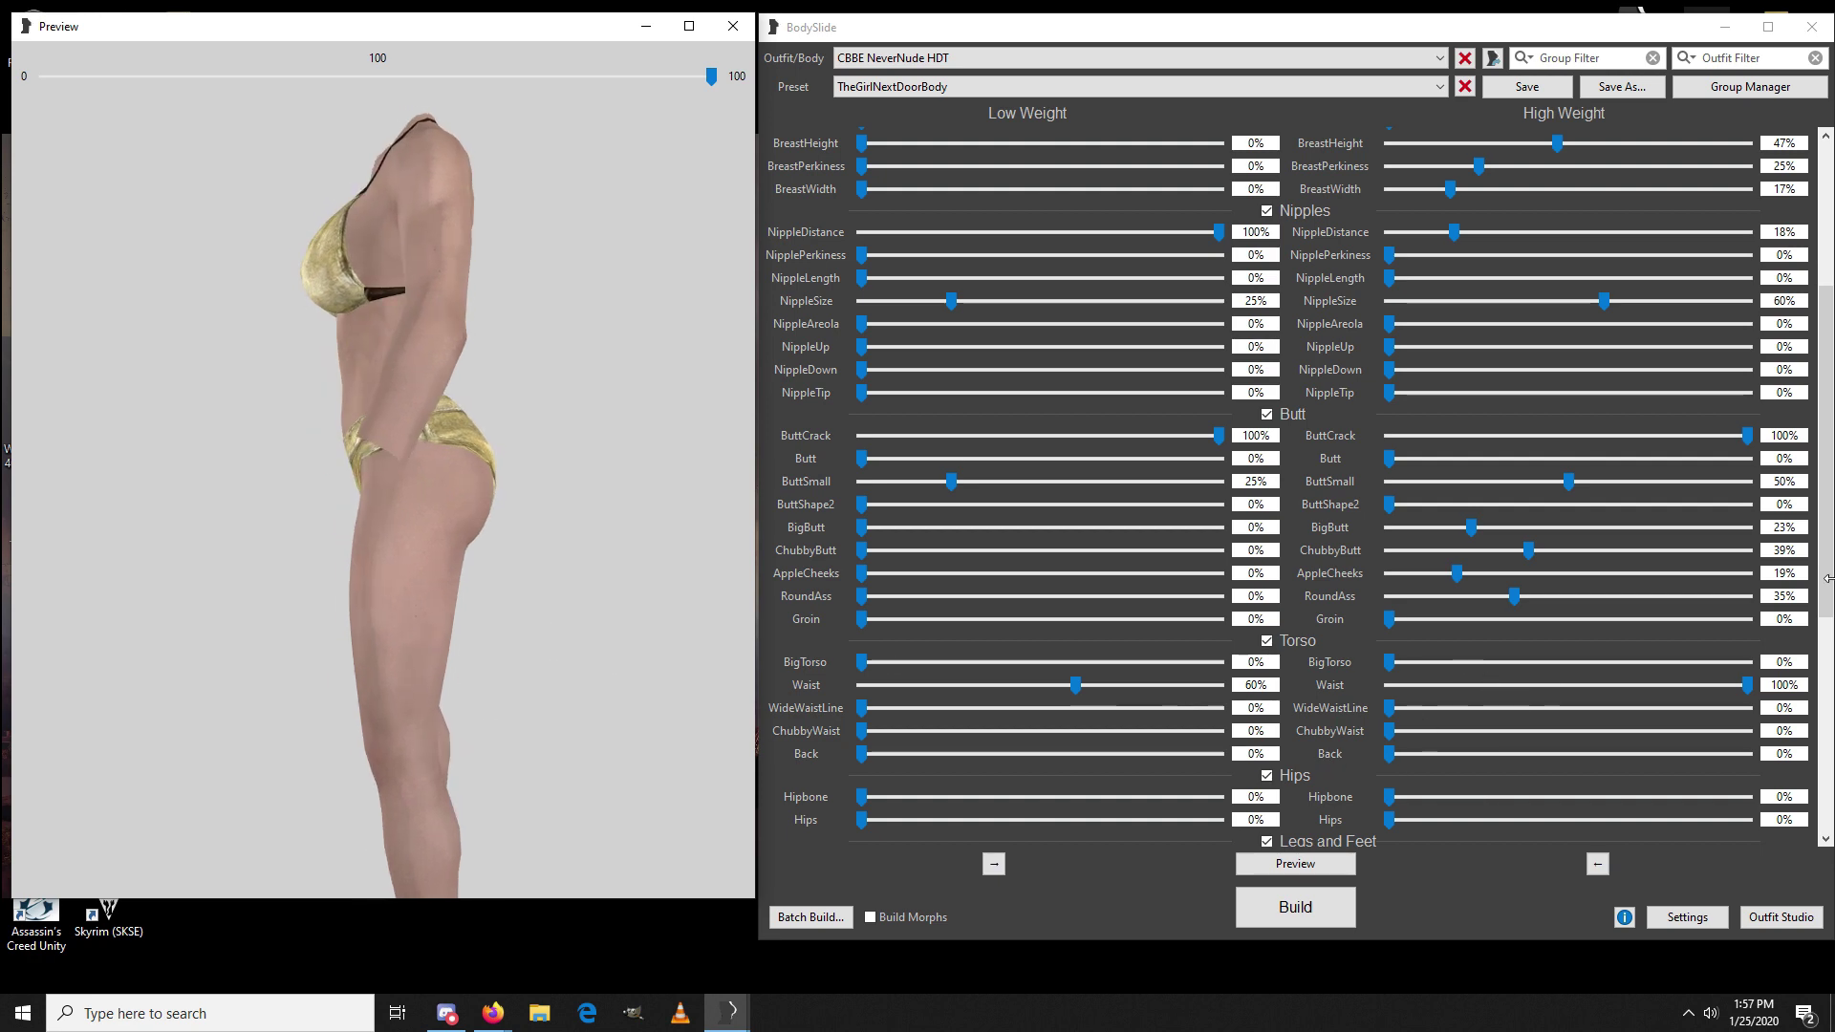
Step: Try high-weight Thighs values up to 100%, settle on 45%, and check the legs from the front and side in the preview
scroll(1827, 517, down, 6)
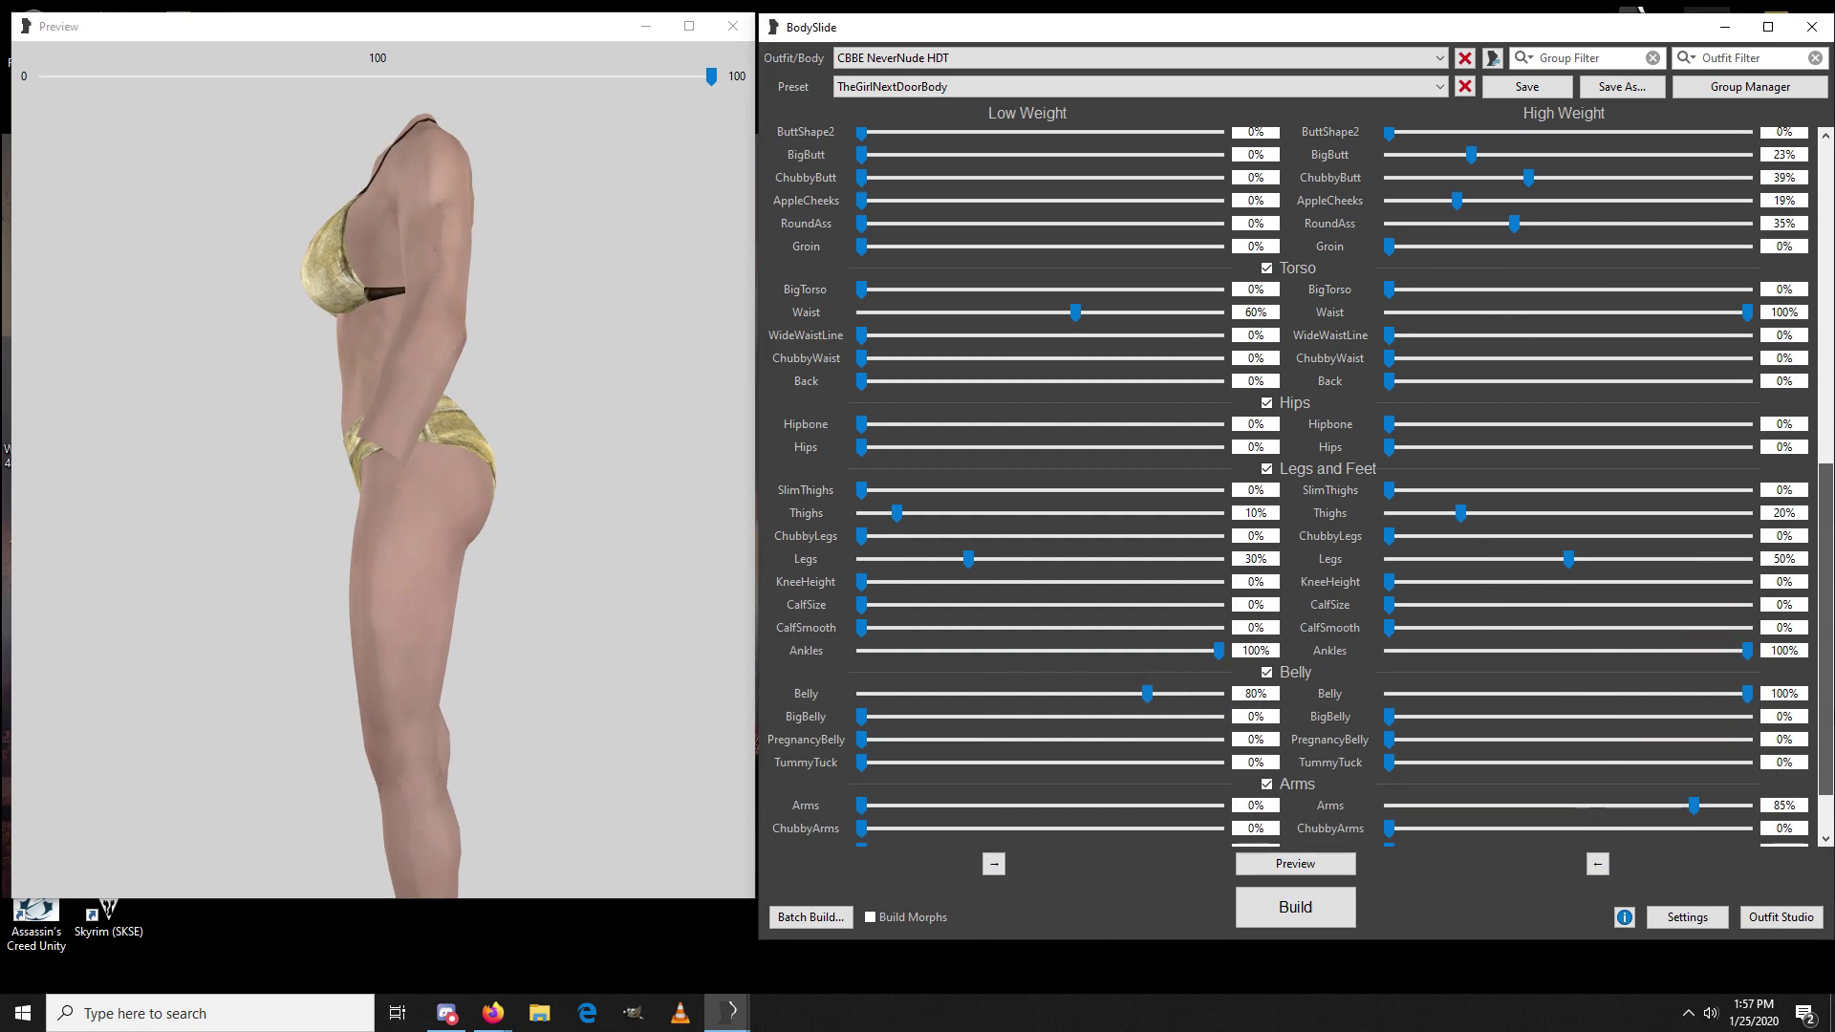
scroll(1826, 517, down, 1)
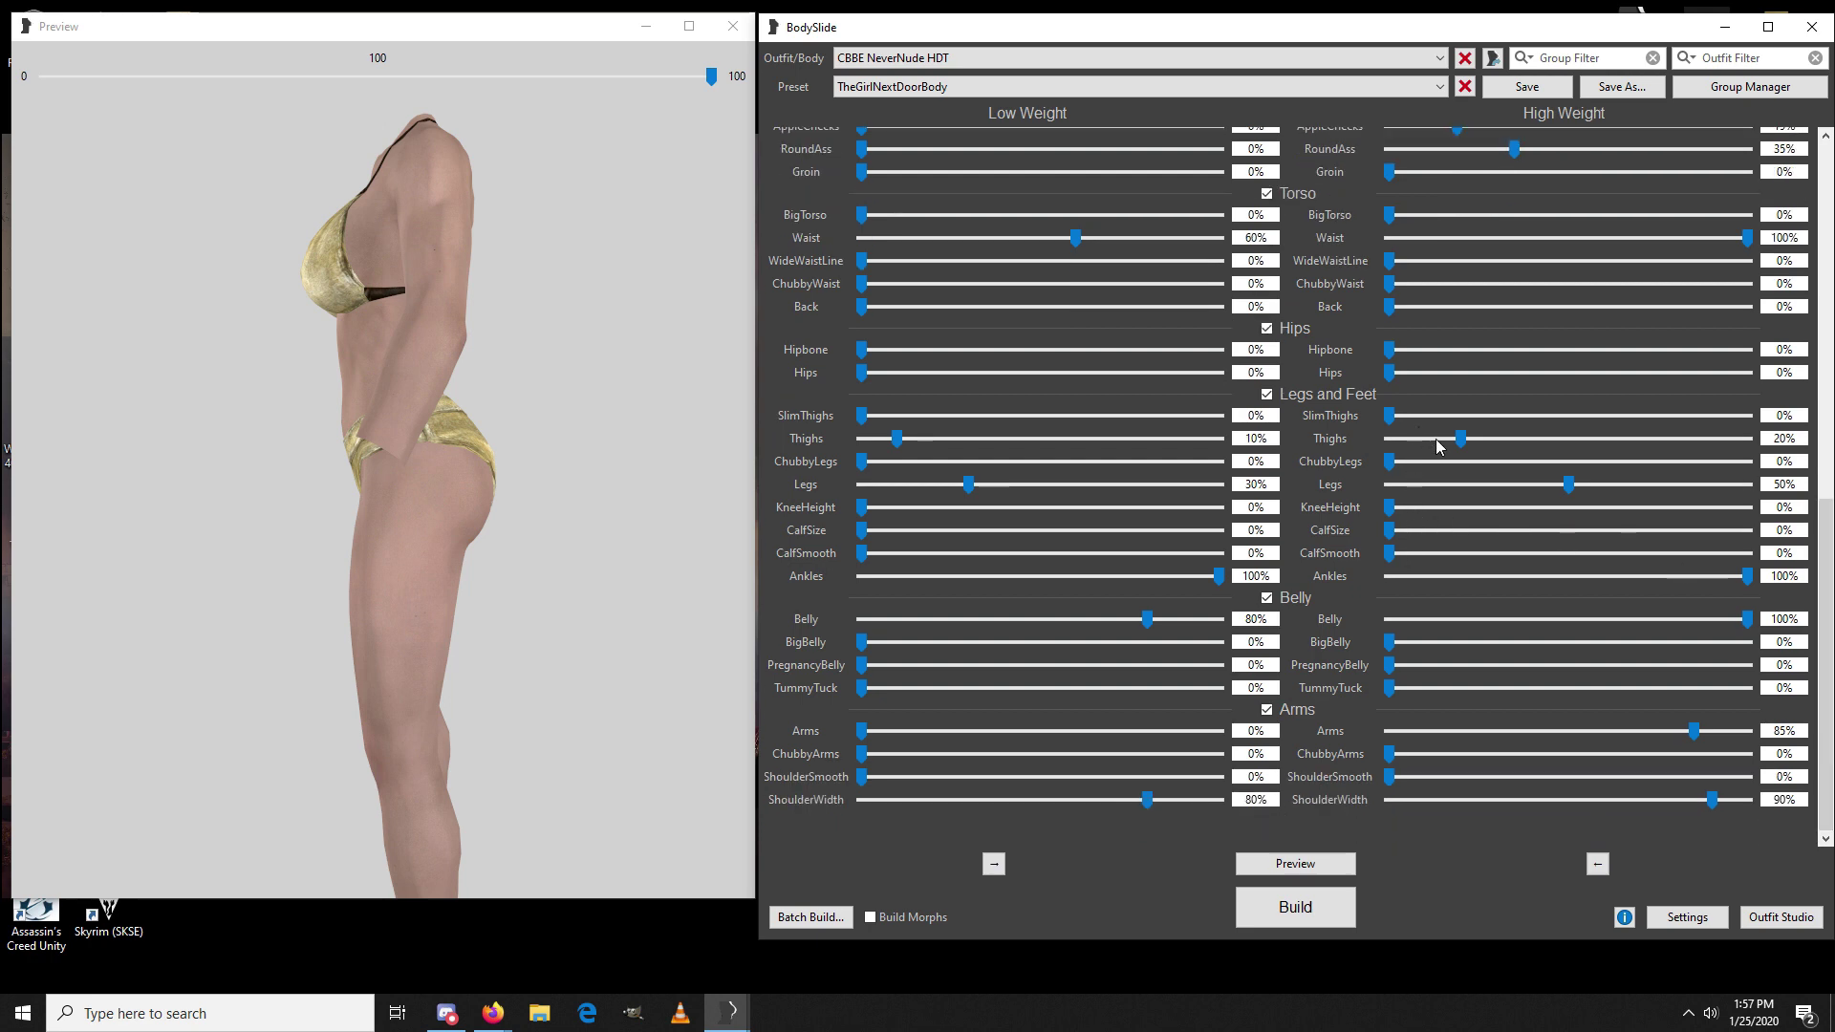
drag(1461, 438, 1654, 453)
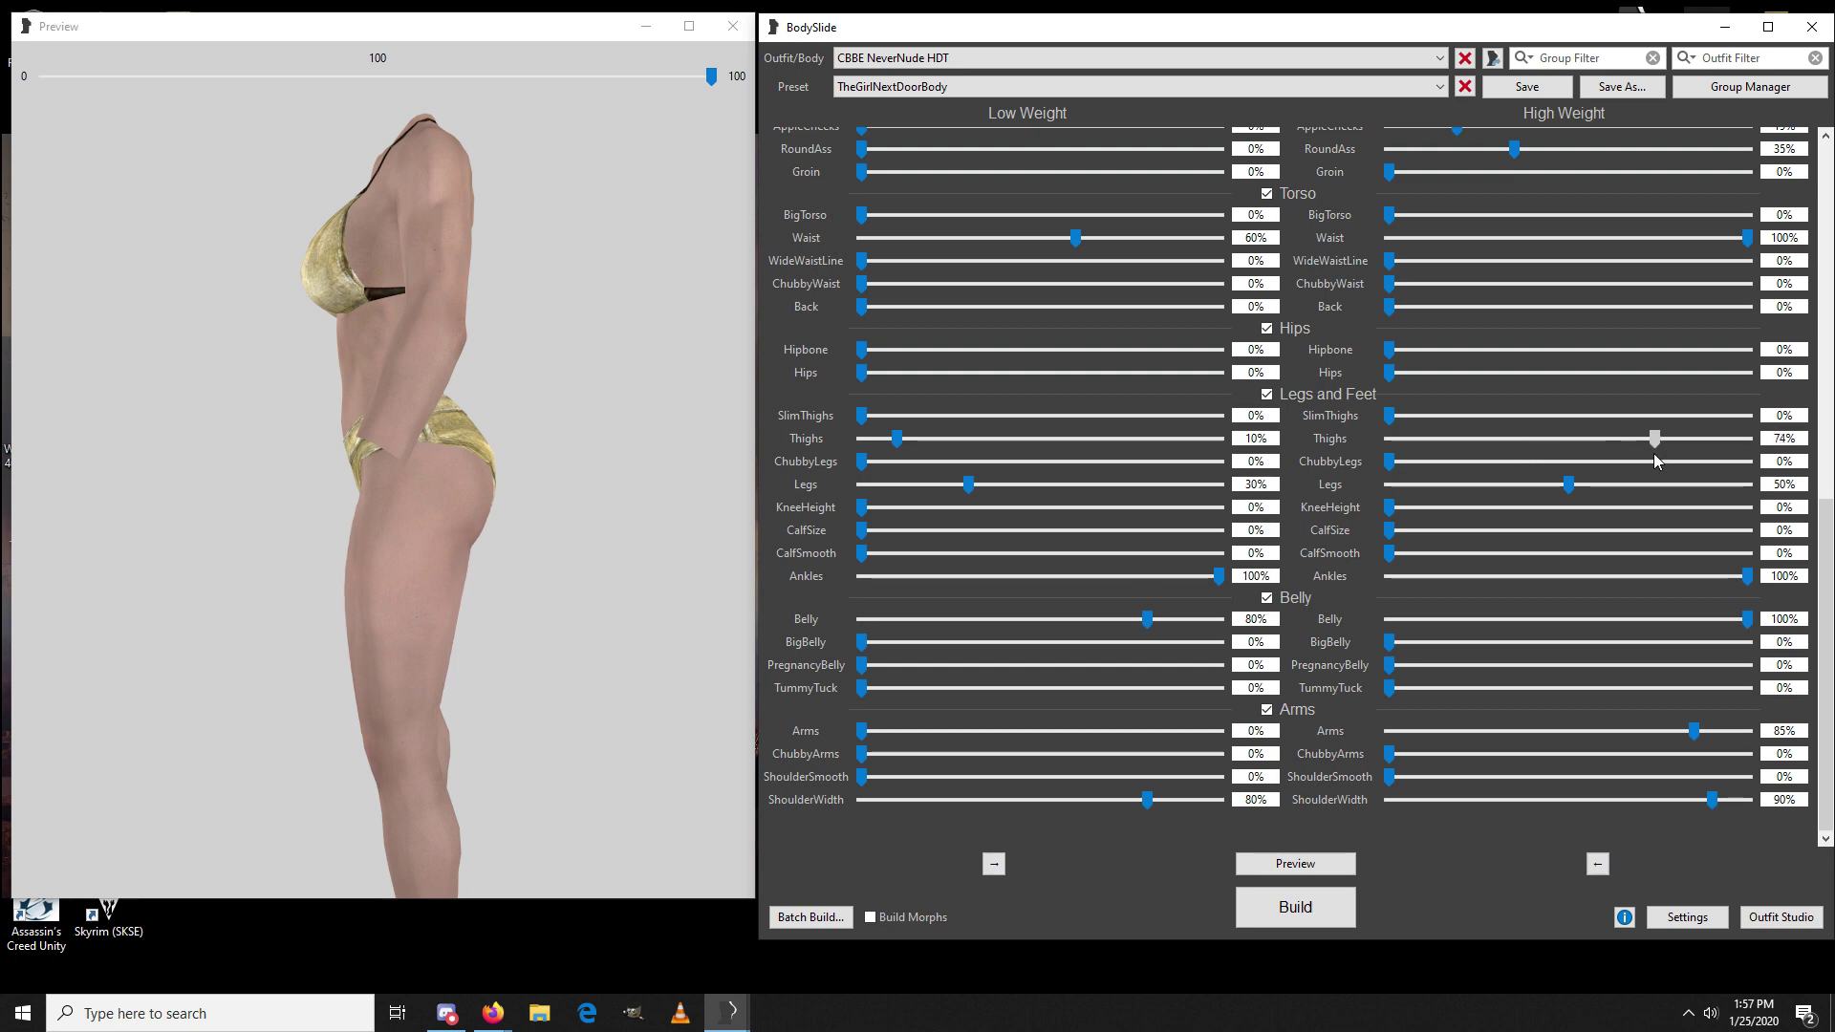
drag(1751, 444, 1726, 439)
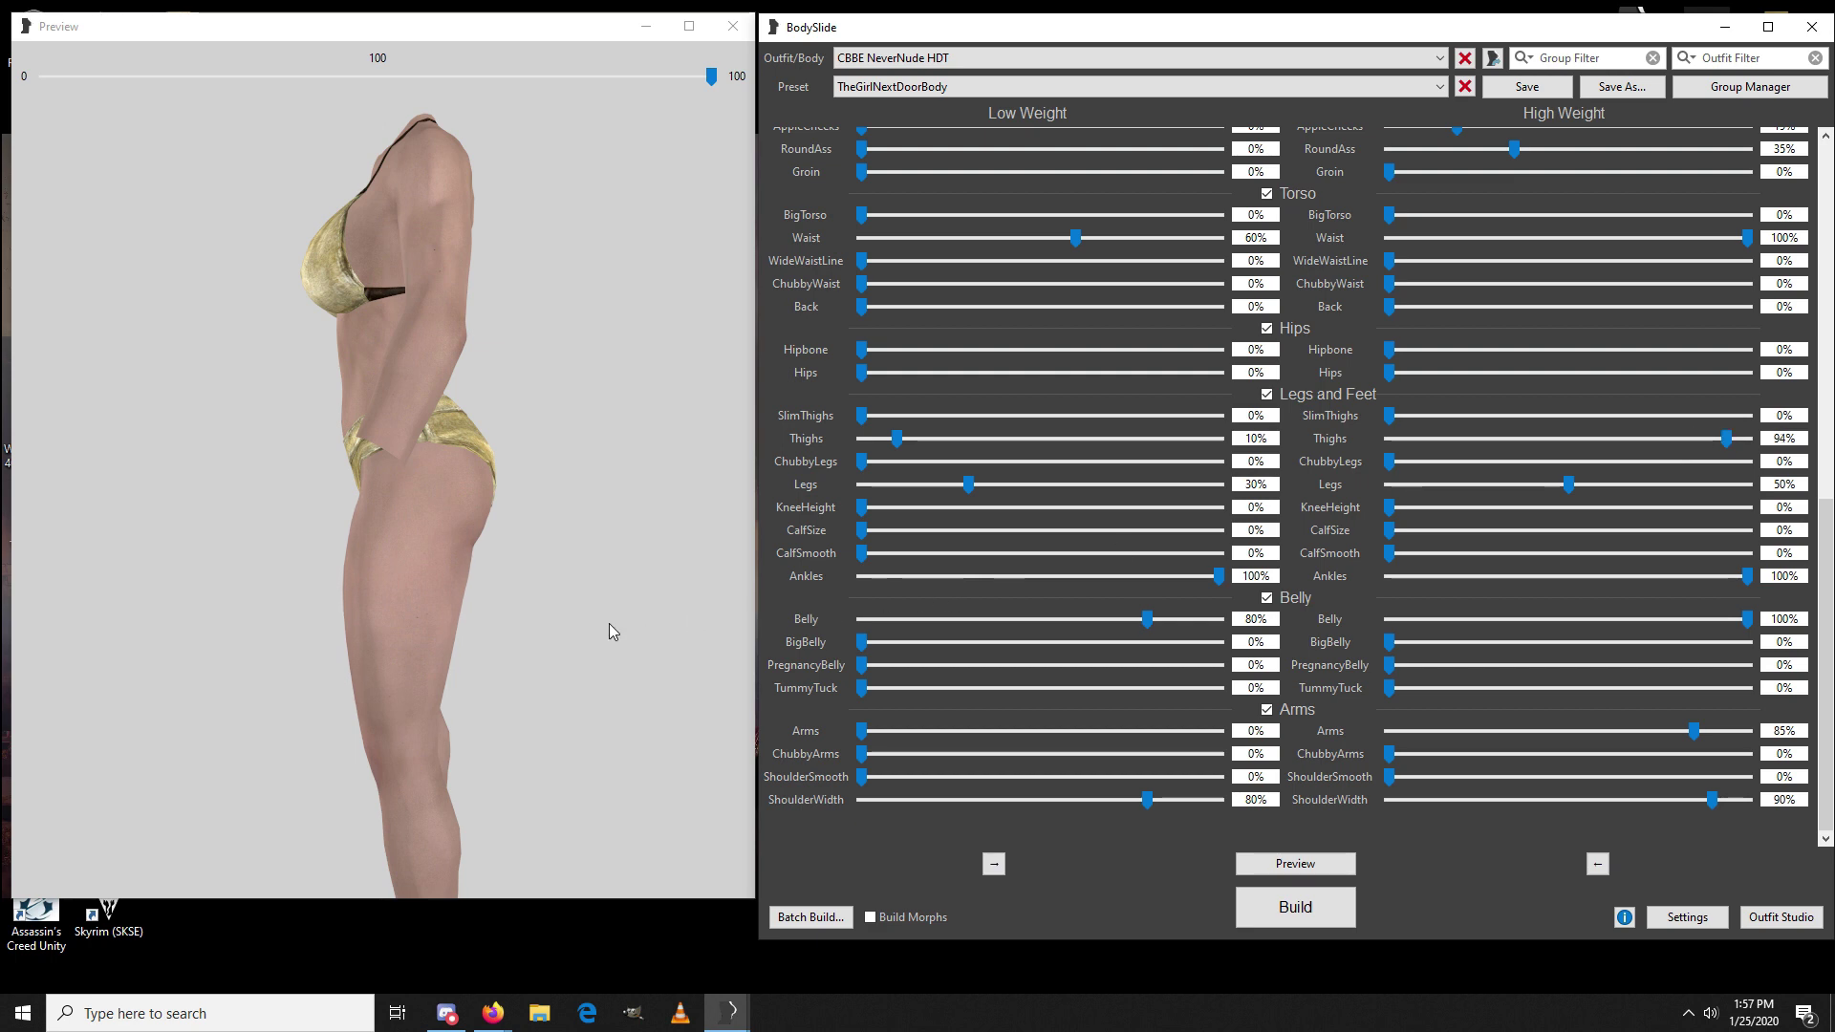
drag(519, 627, 650, 624)
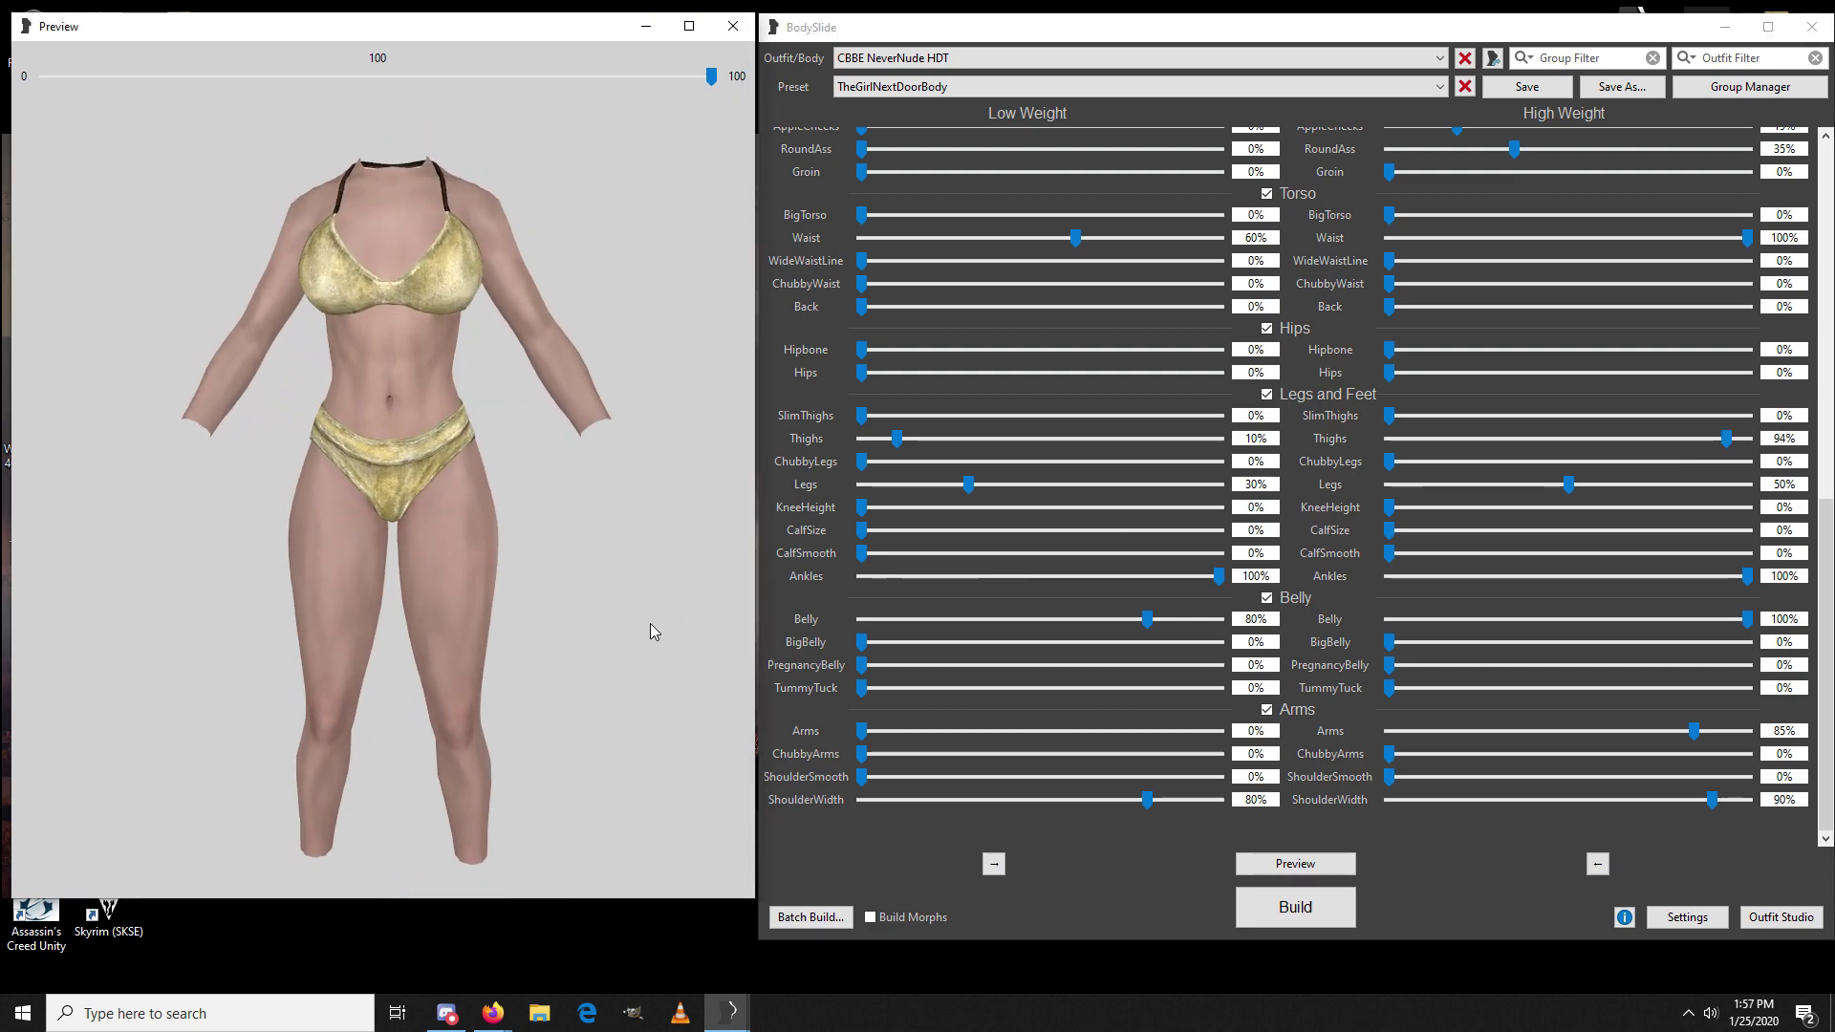
click(1736, 442)
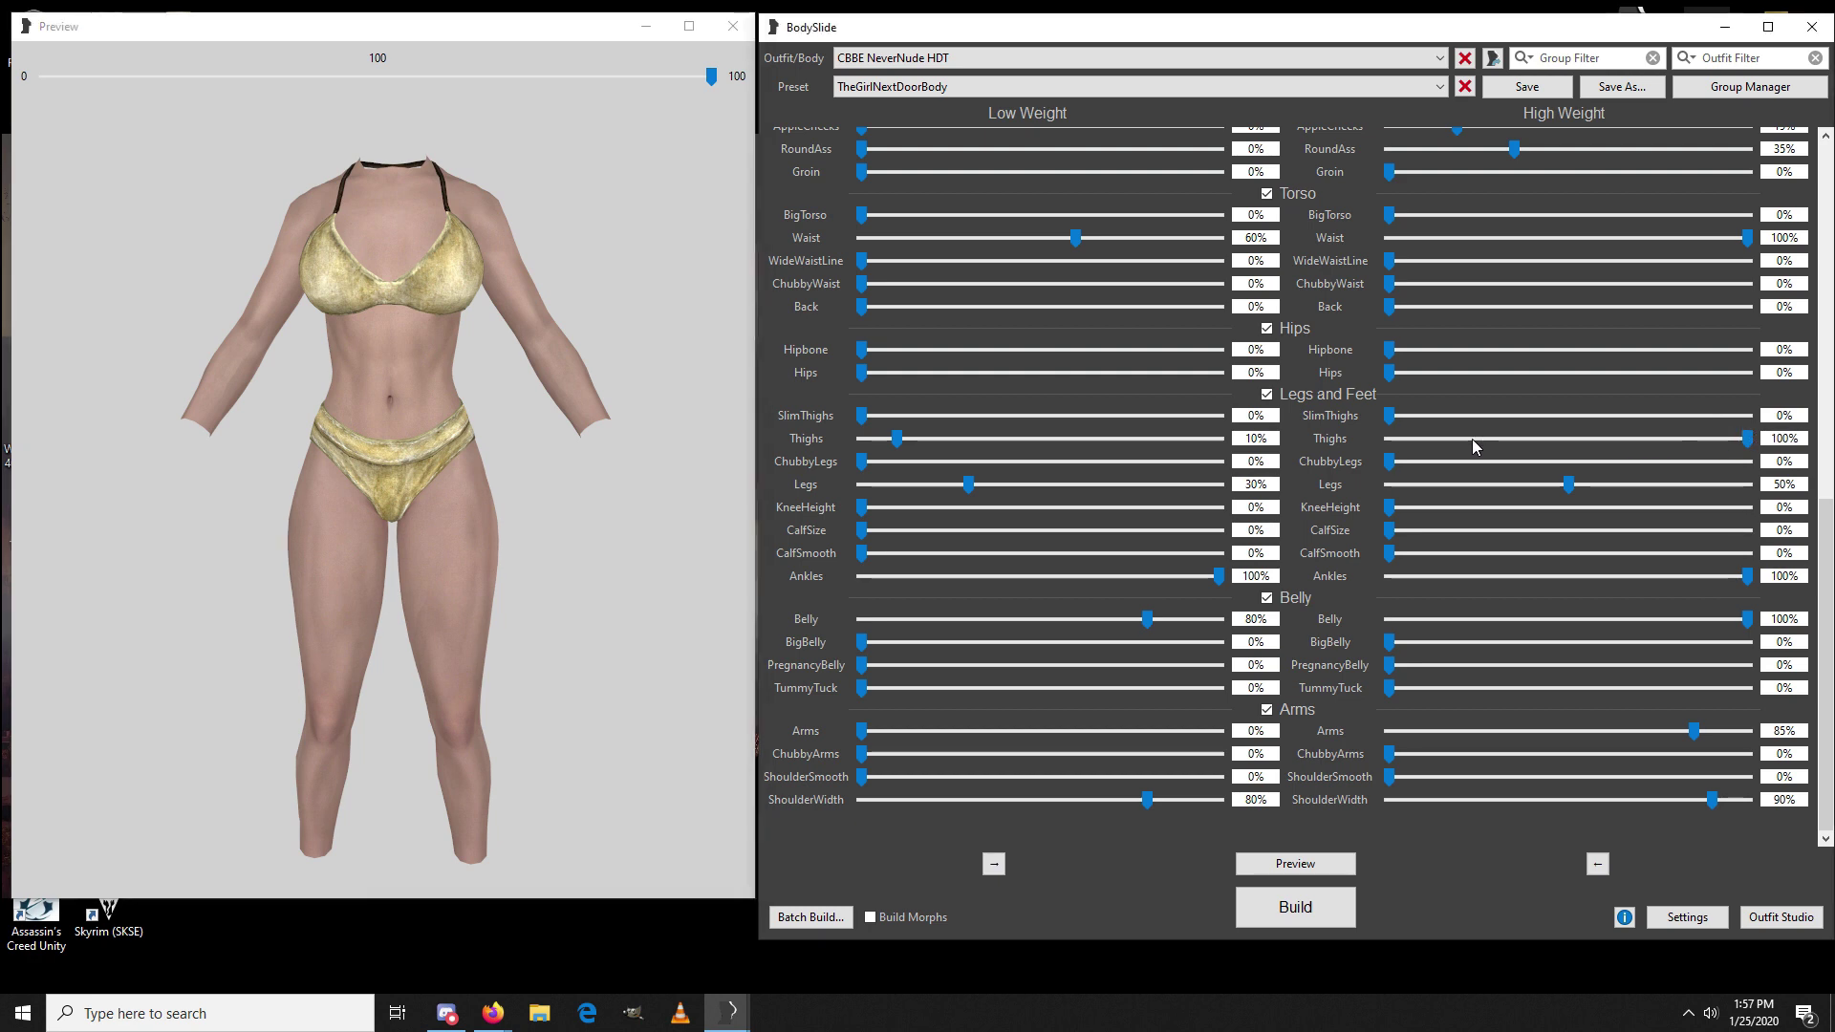
drag(1745, 443, 1550, 440)
drag(549, 697, 420, 697)
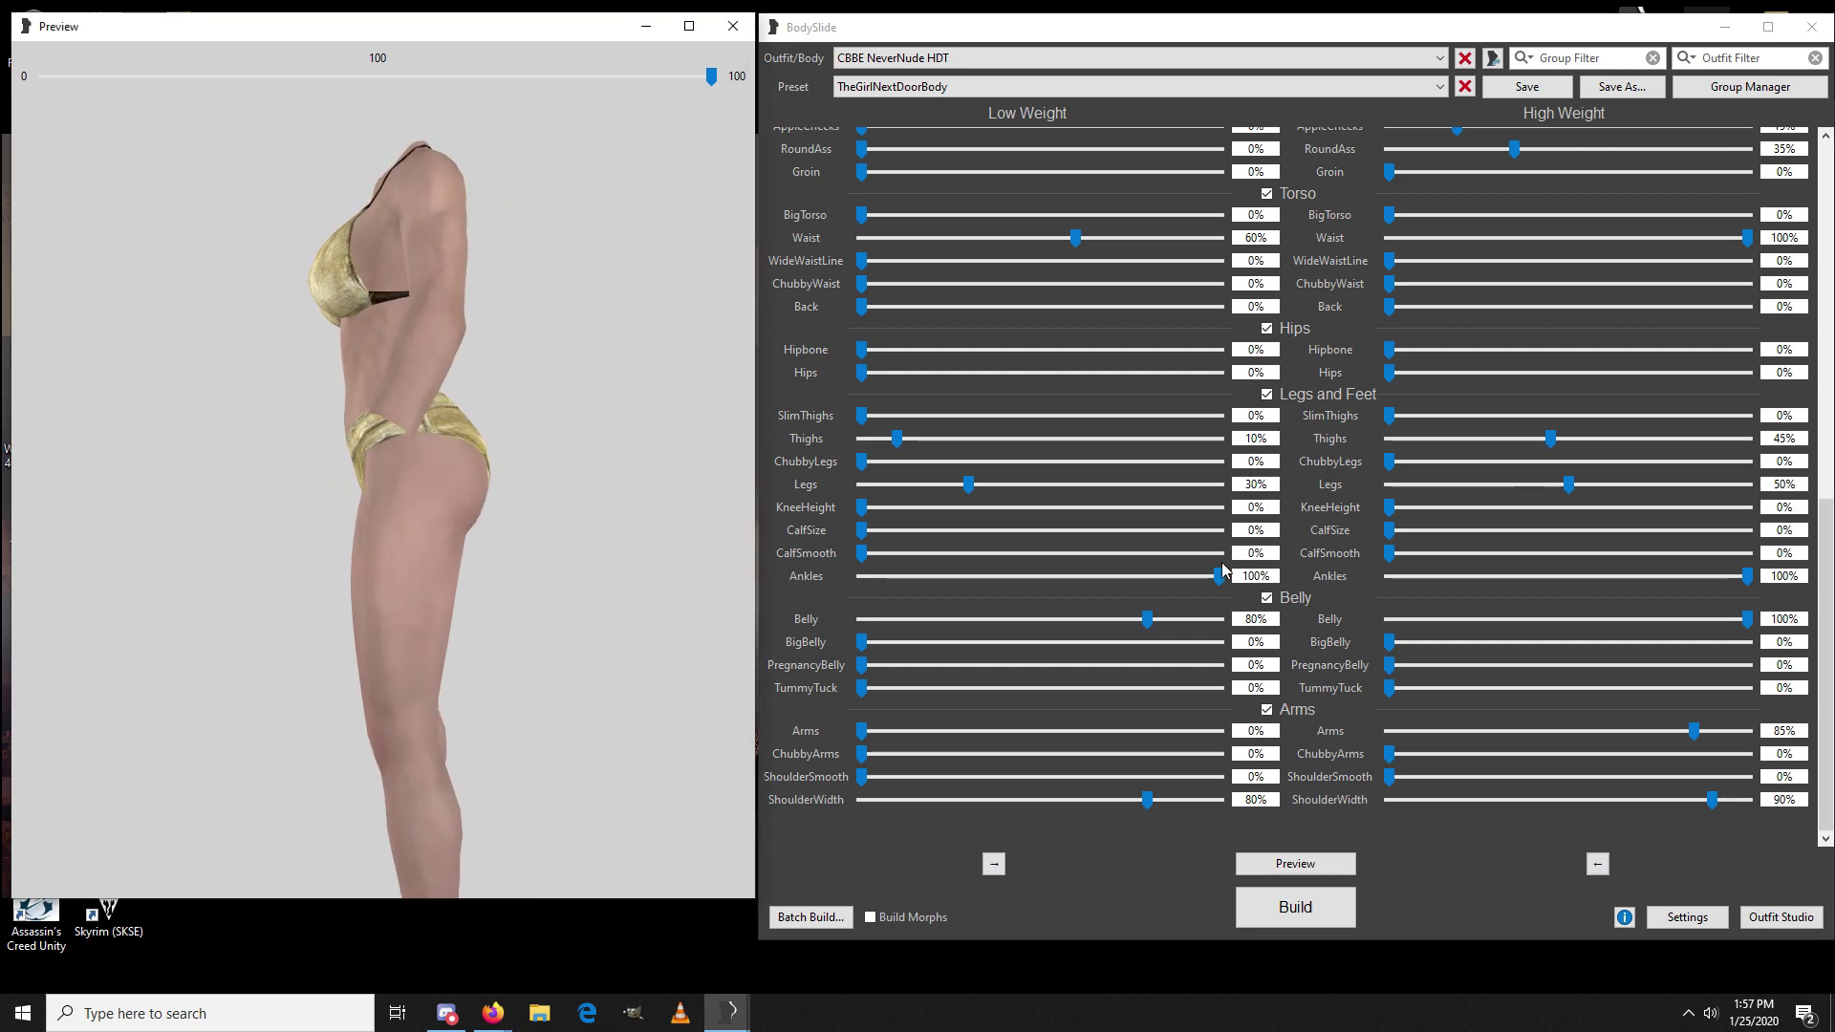
Step: Set the high-weight CalfSize value to 83% and check the calves from the front in the preview
drag(1390, 528, 1689, 547)
click(56, 681)
drag(55, 681, 221, 679)
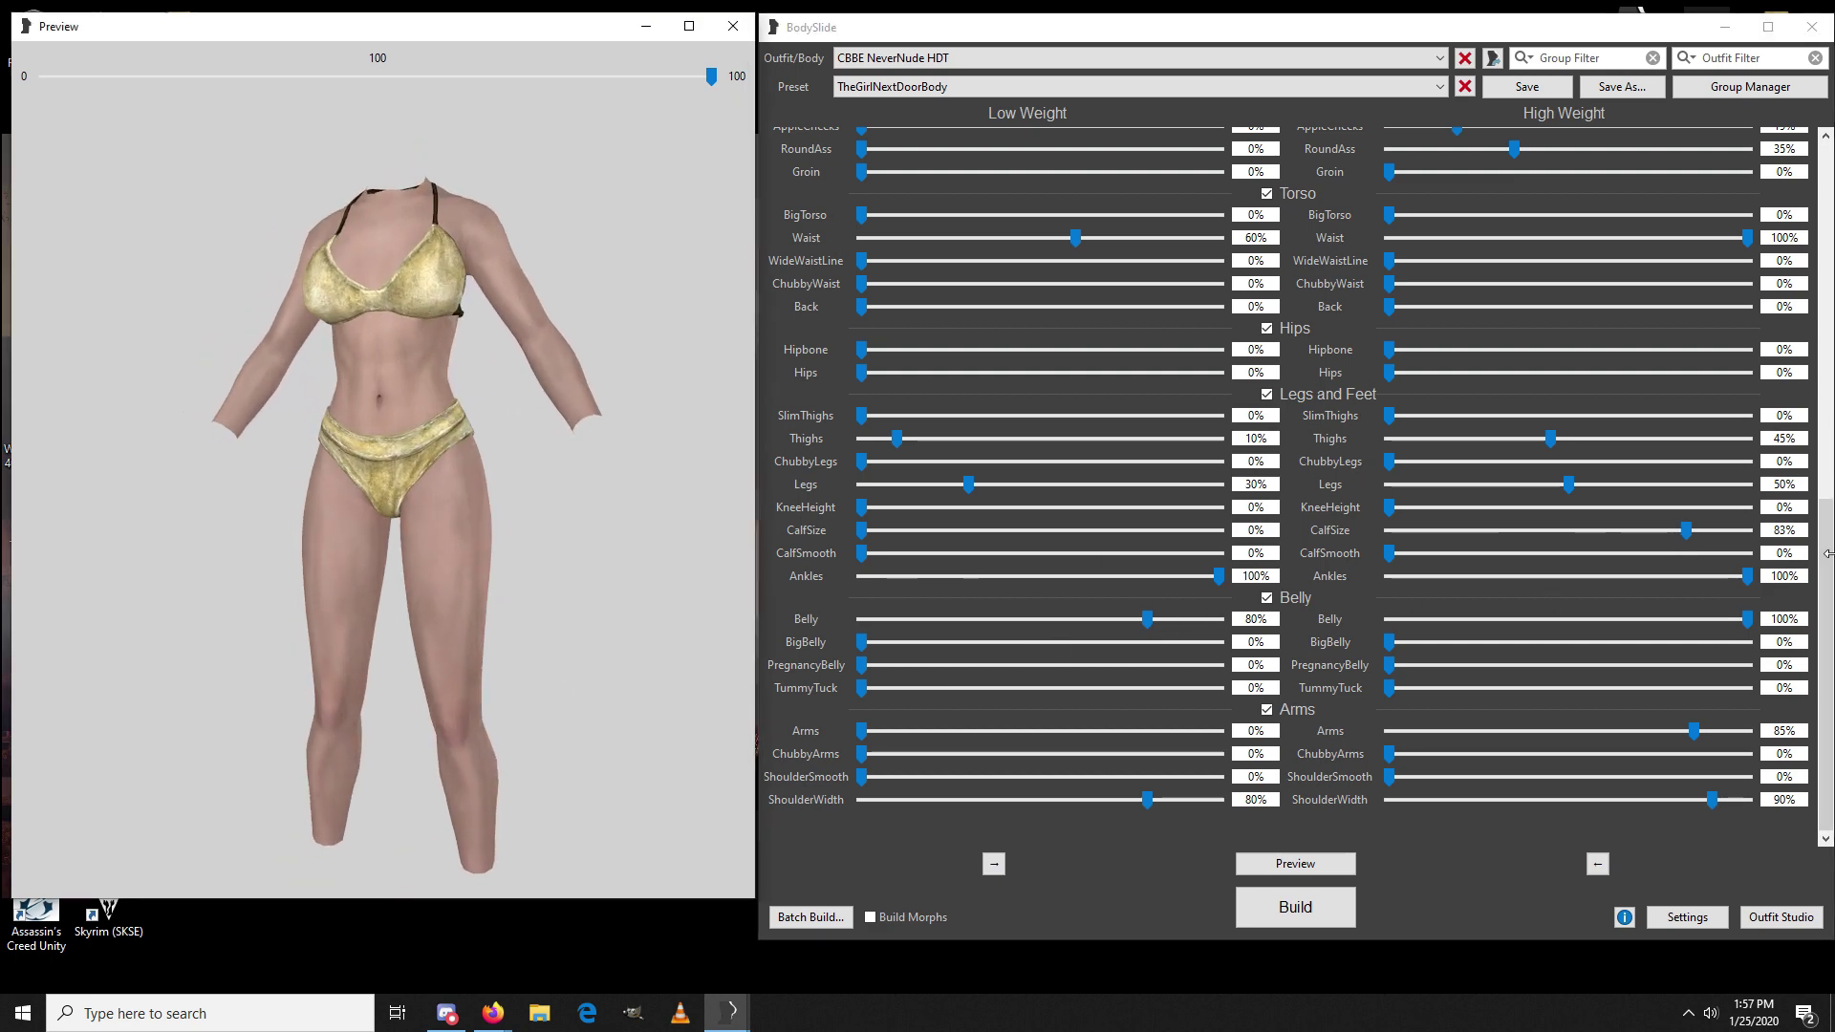
click(1829, 521)
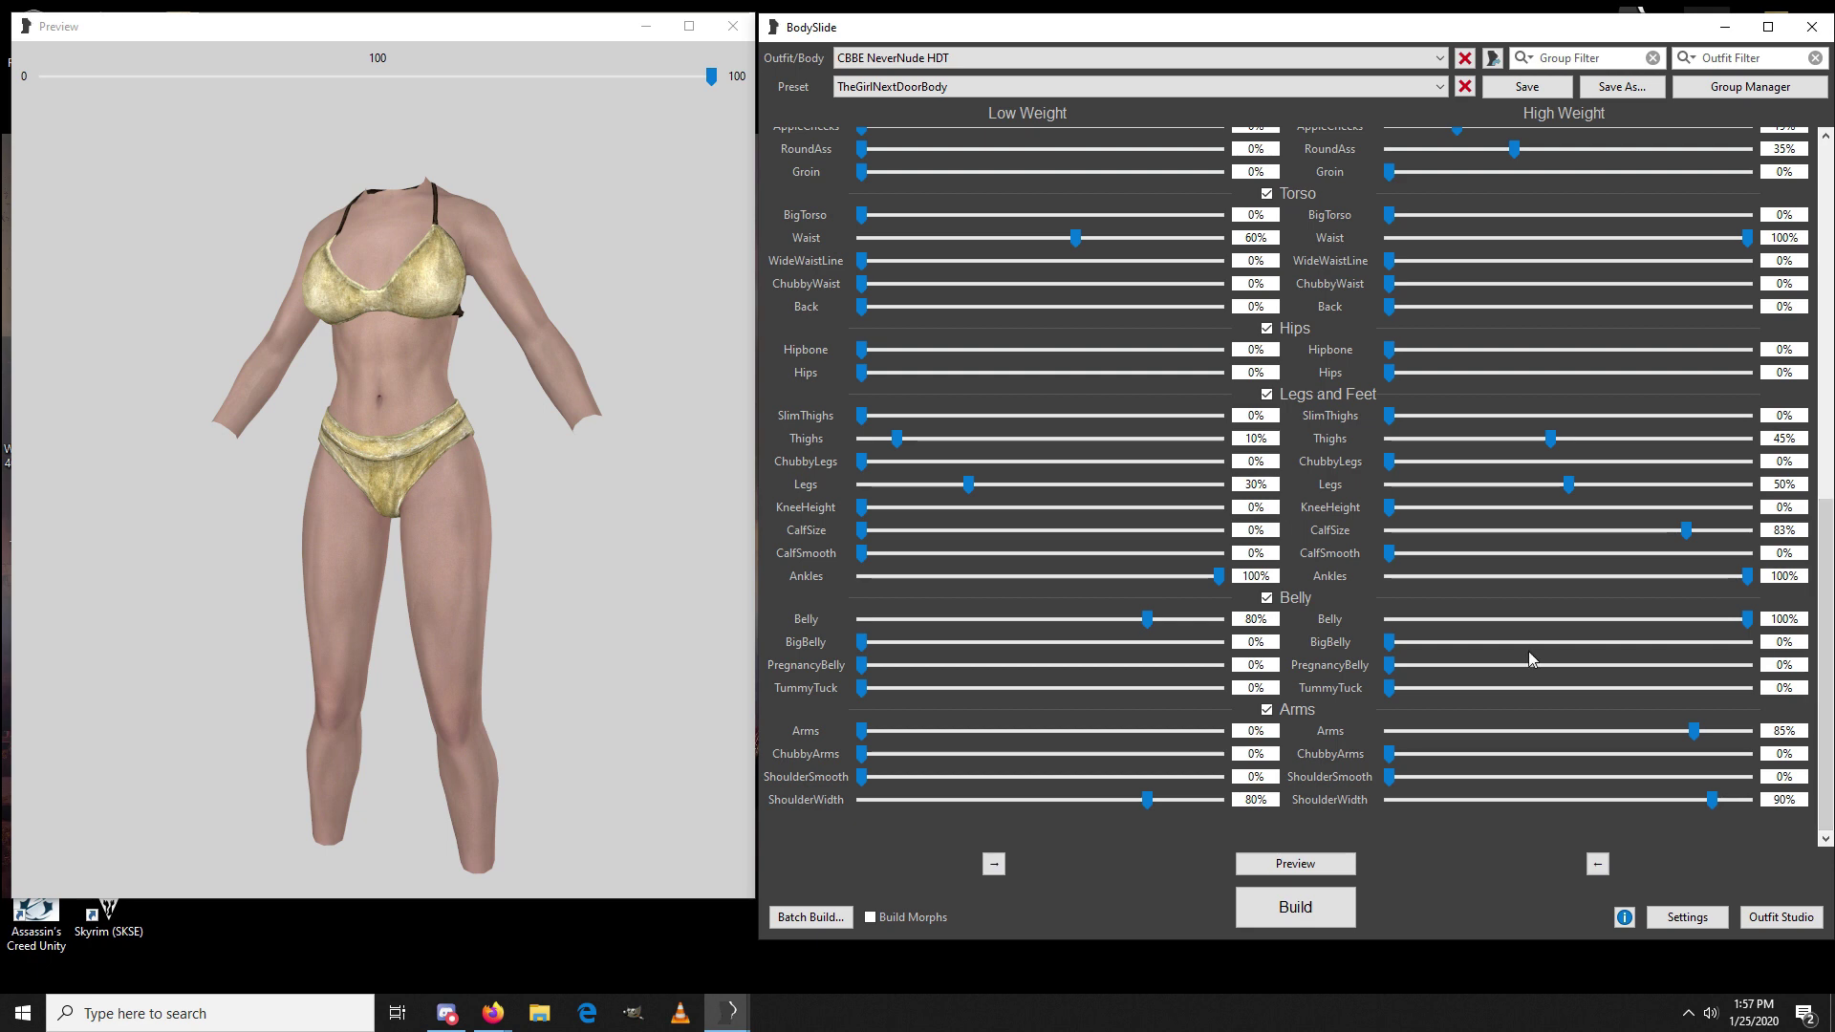
Step: Set the high-weight ChubbyArms value to 66% and check the arms from behind in a closer preview
click(392, 621)
scroll(394, 575, up, 5)
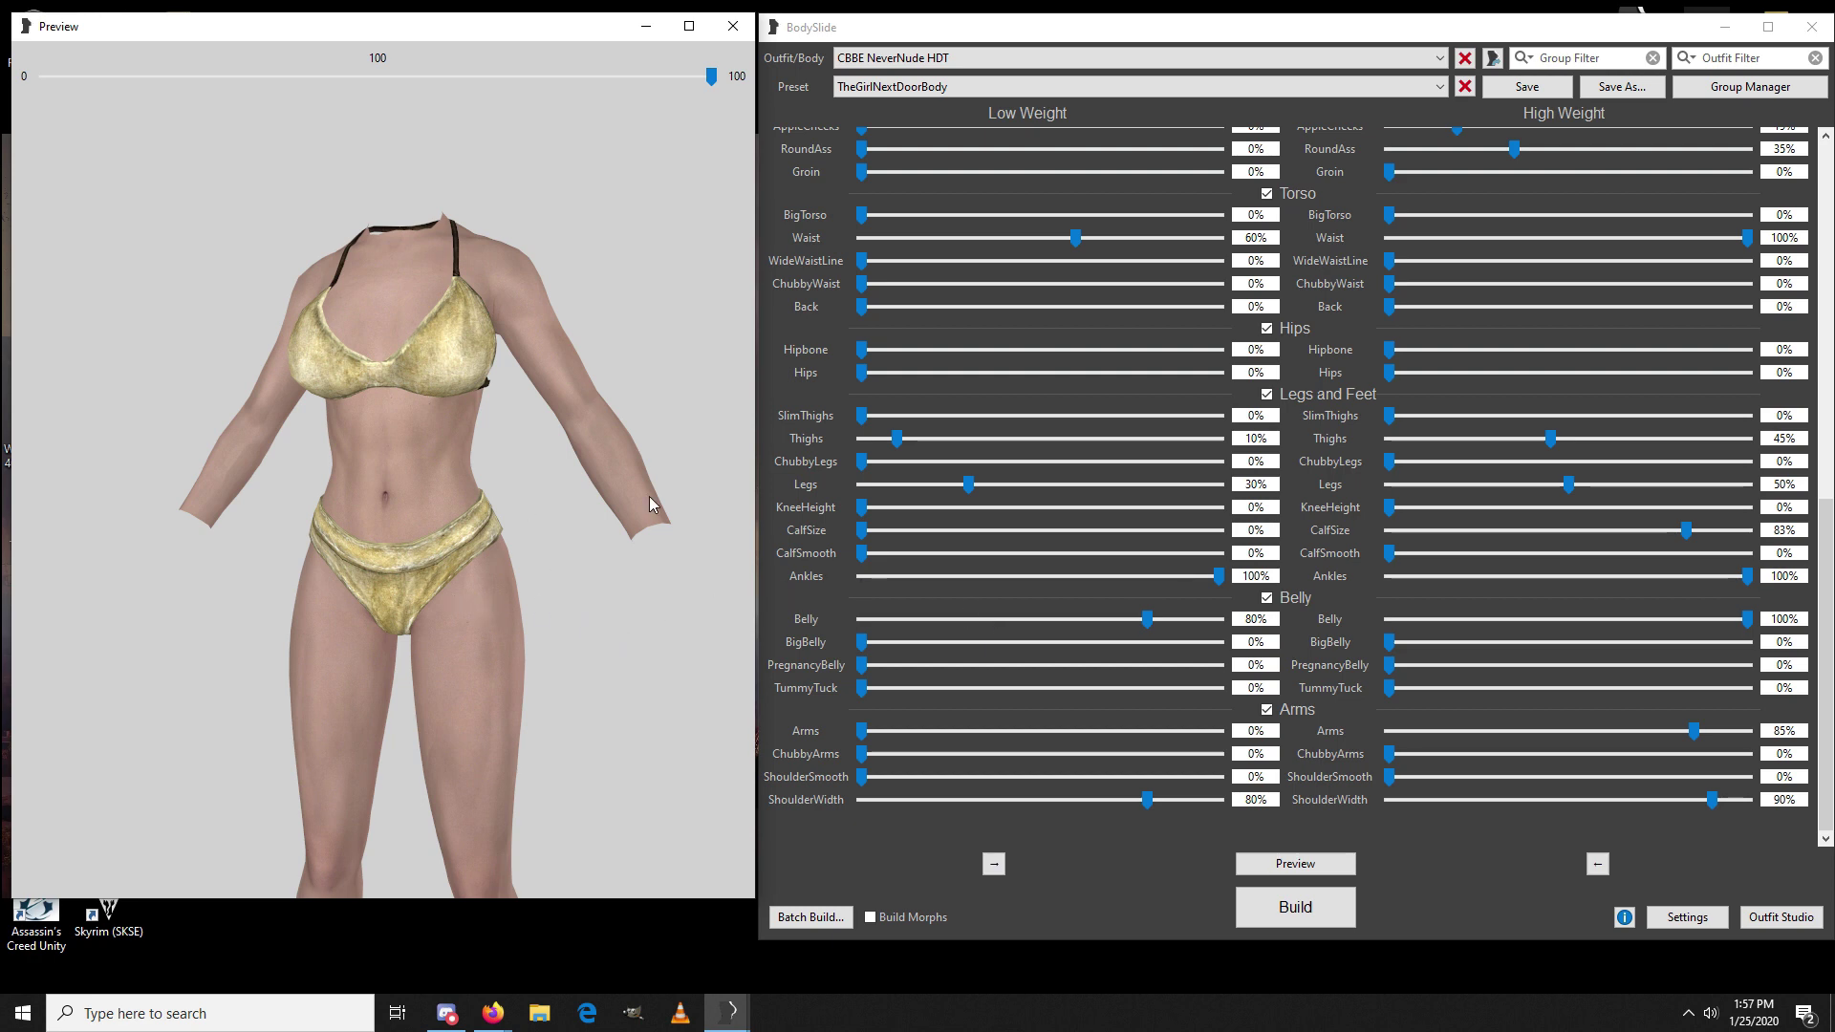
drag(1386, 756, 1604, 757)
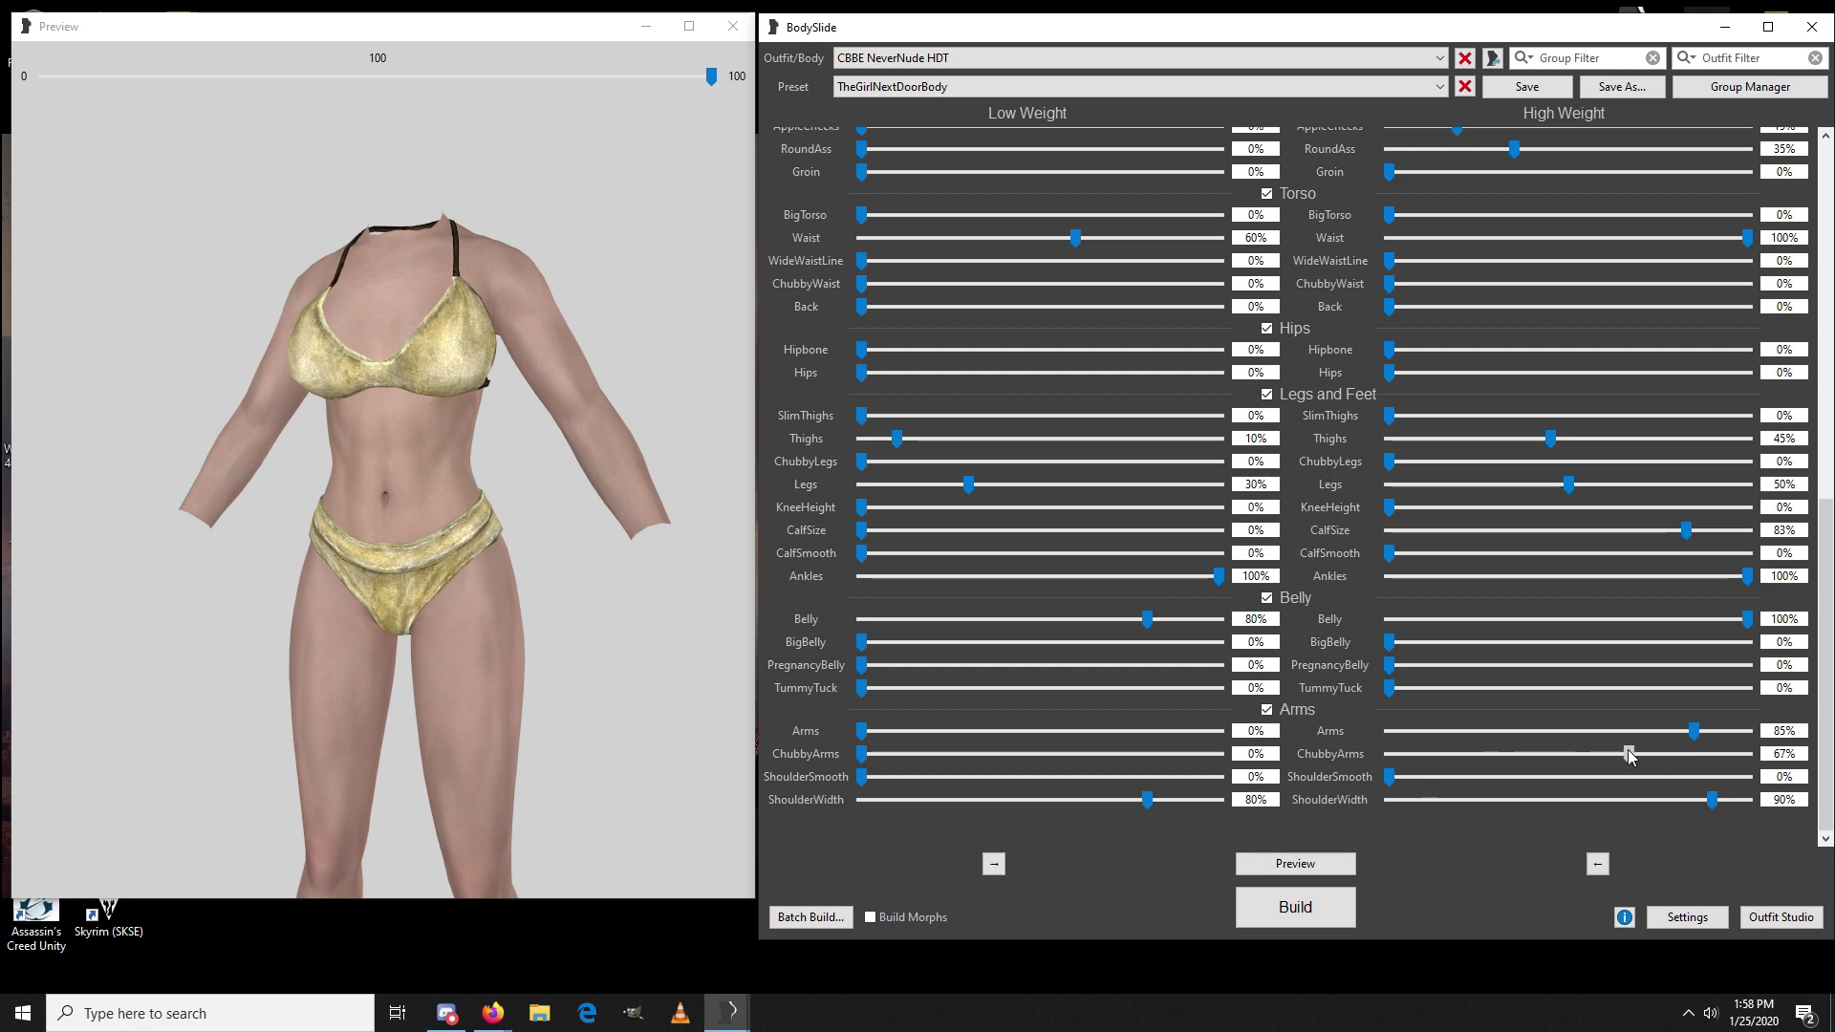
mouse_move(1629, 751)
mouse_down()
mouse_move(1580, 751)
mouse_move(1649, 751)
mouse_move(1625, 751)
mouse_up()
click(330, 669)
drag(331, 669, 629, 674)
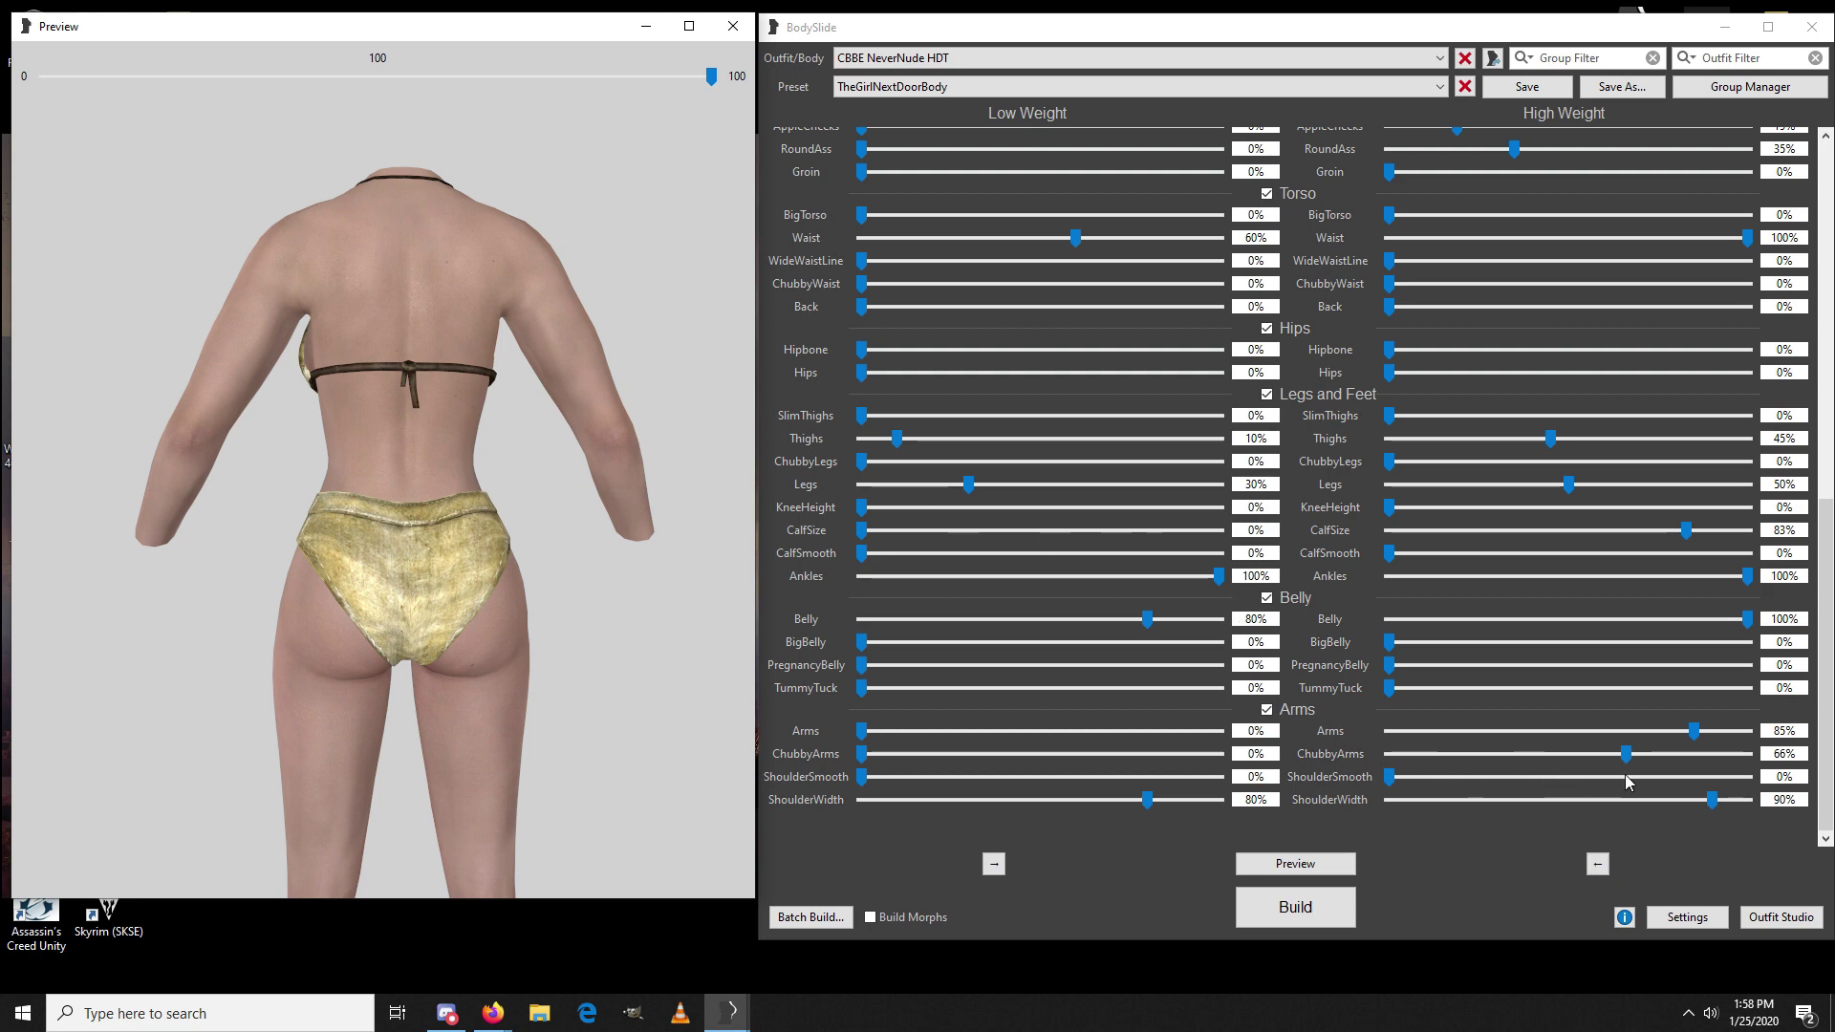
Step: Set high-weight ShoulderWidth to 54% and ShoulderSmooth to 57%, and check the shoulders from behind and the front in the preview
drag(1685, 799, 1582, 799)
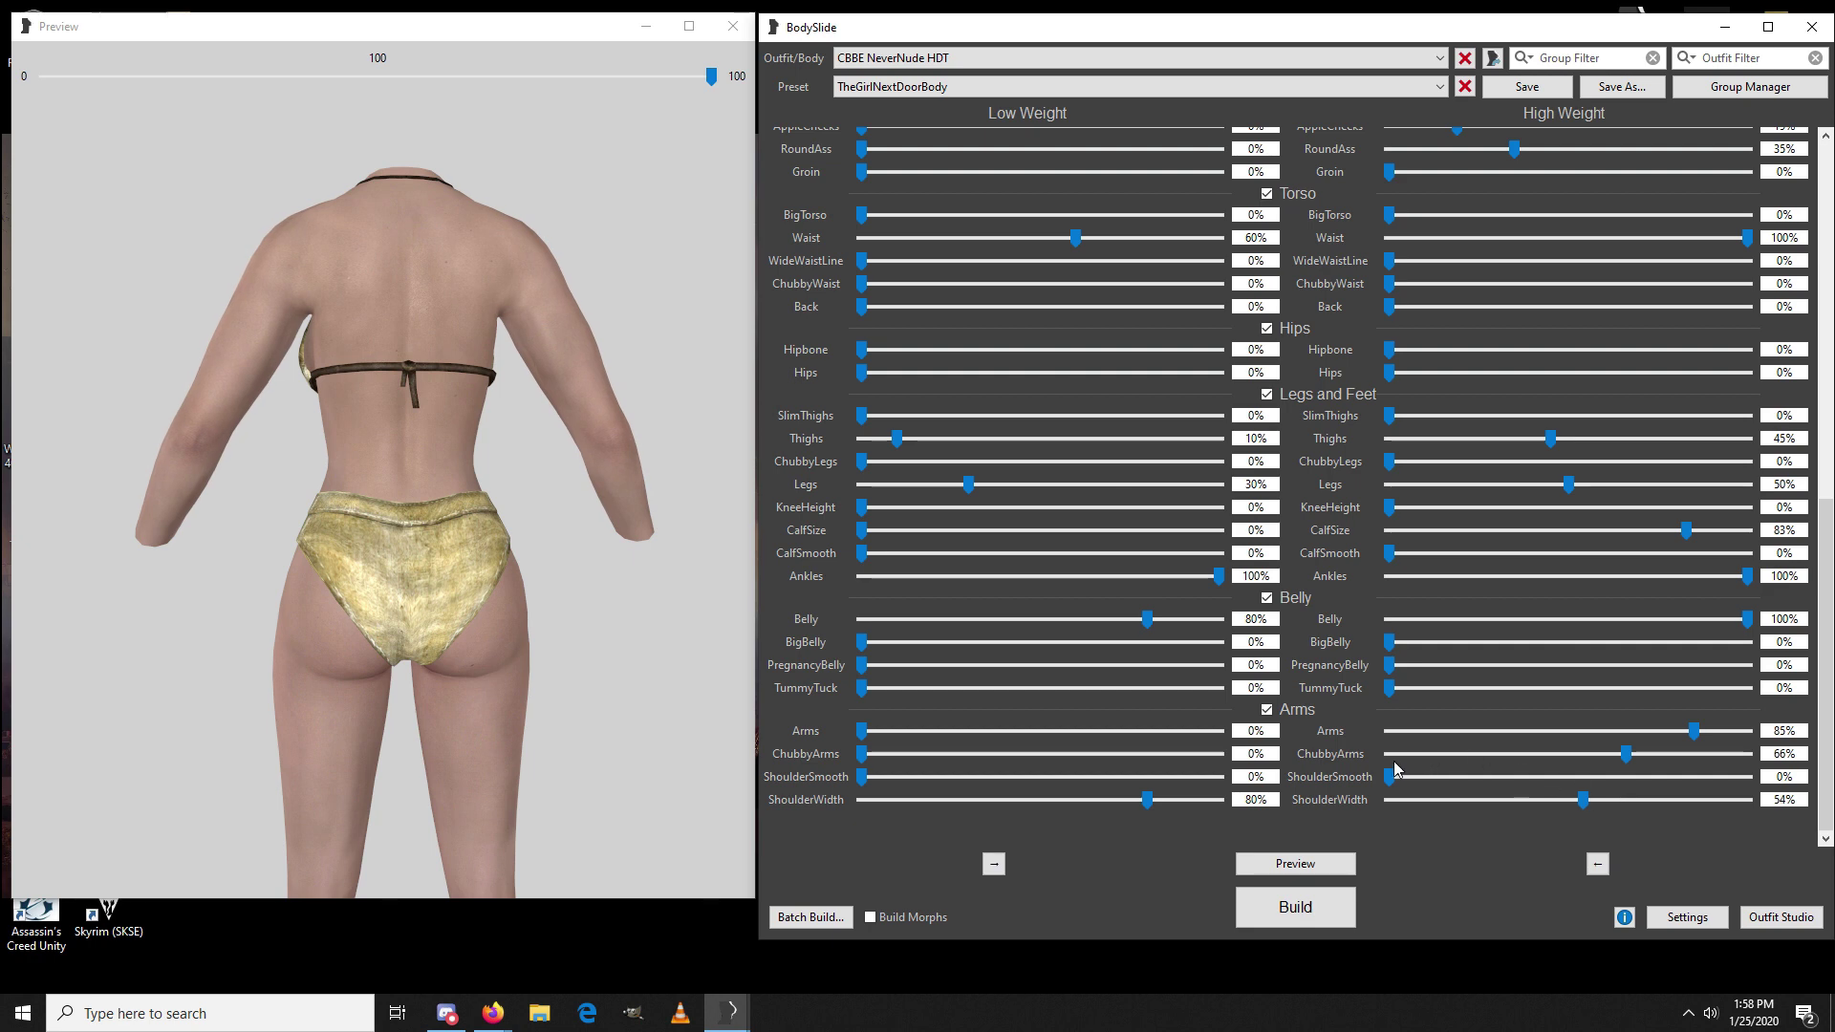
drag(1390, 776, 1598, 810)
mouse_move(260, 614)
mouse_down()
mouse_move(532, 634)
mouse_move(506, 627)
mouse_move(537, 611)
mouse_move(249, 600)
mouse_up()
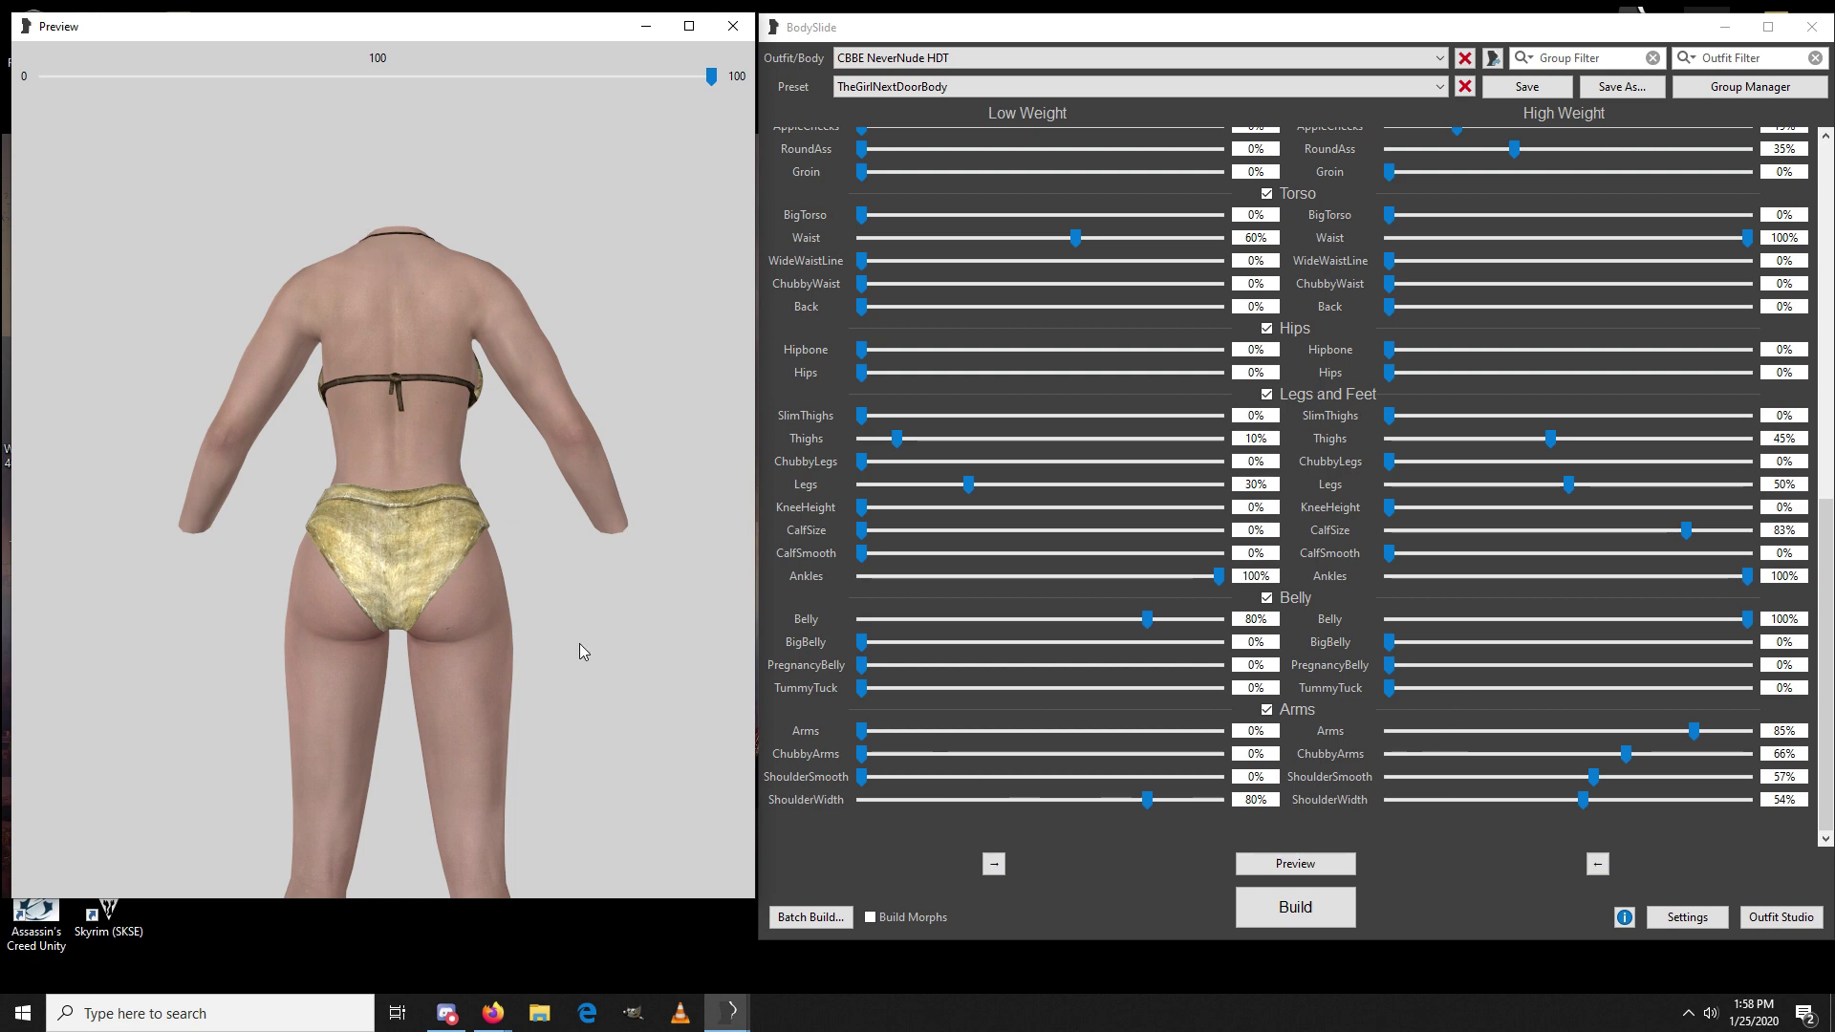
drag(401, 417, 578, 489)
scroll(429, 635, down, 3)
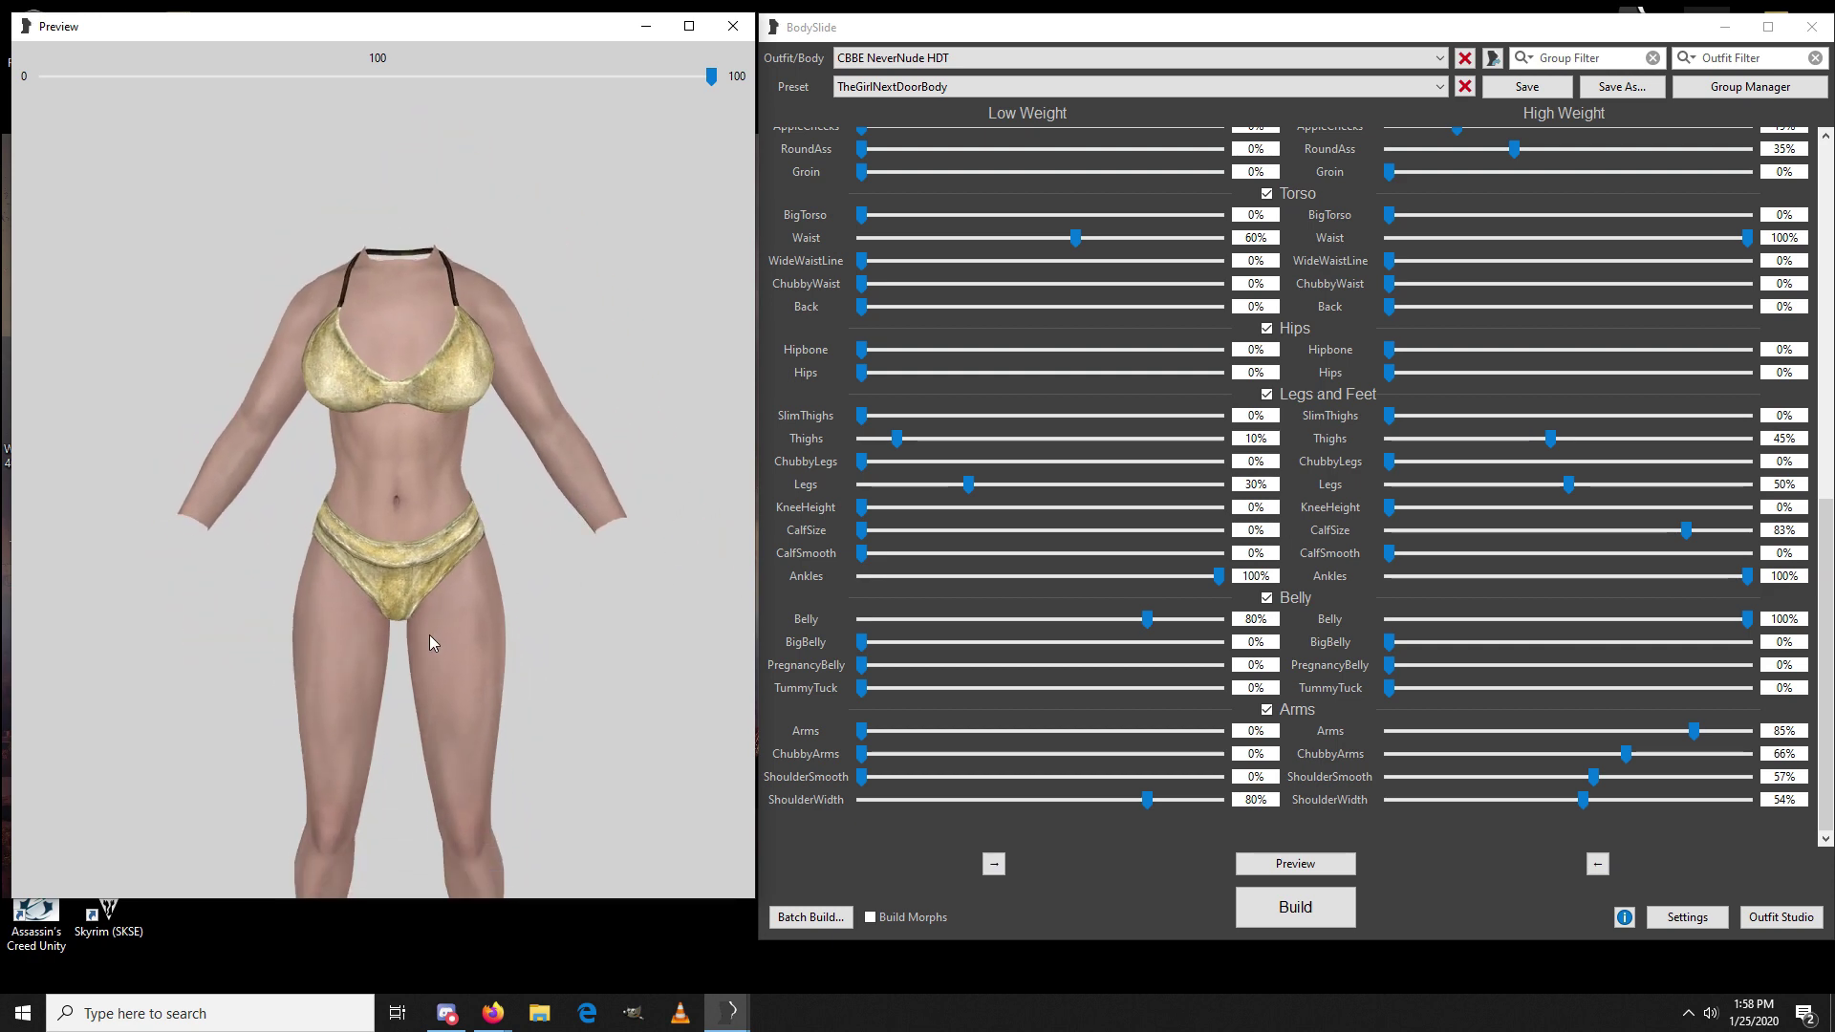
mouse_move(432, 608)
mouse_down()
mouse_move(491, 624)
mouse_move(436, 636)
mouse_up()
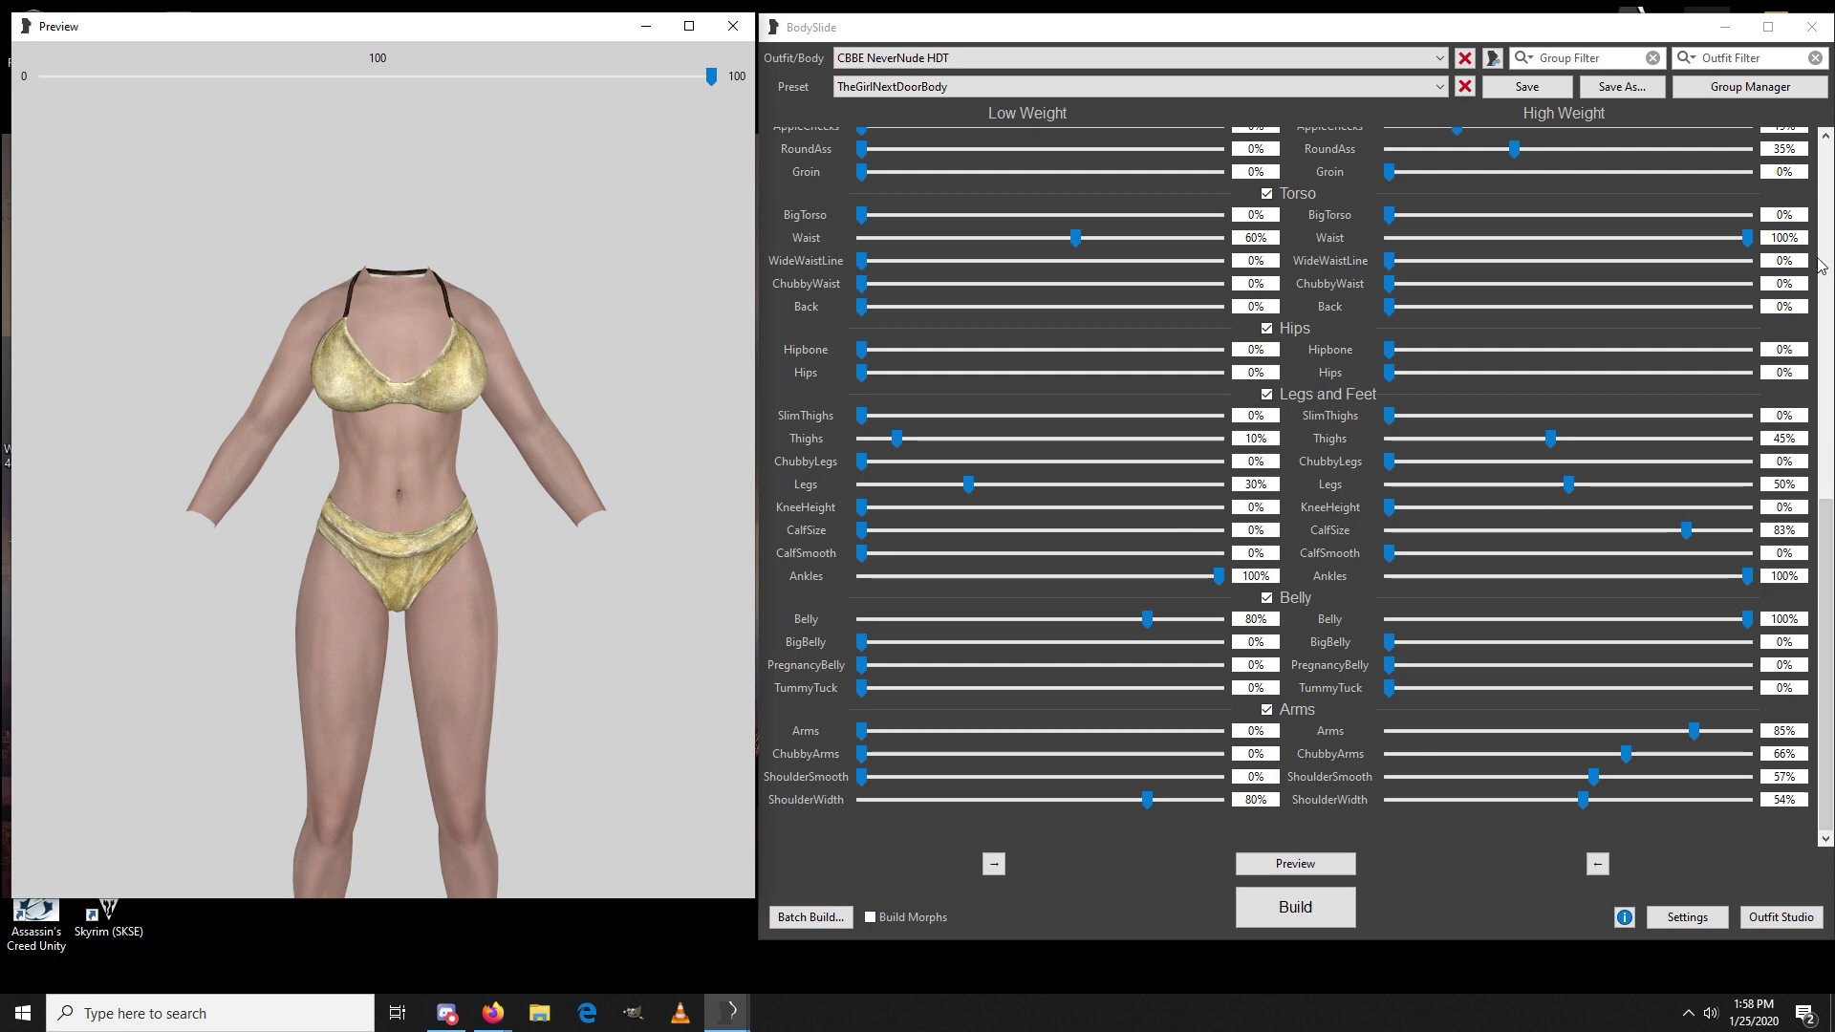
Step: Raise the high-weight Breasts, BreastsSmall, BreastsSH and BreastsFantasy values to 100%
drag(1831, 521, 1830, 153)
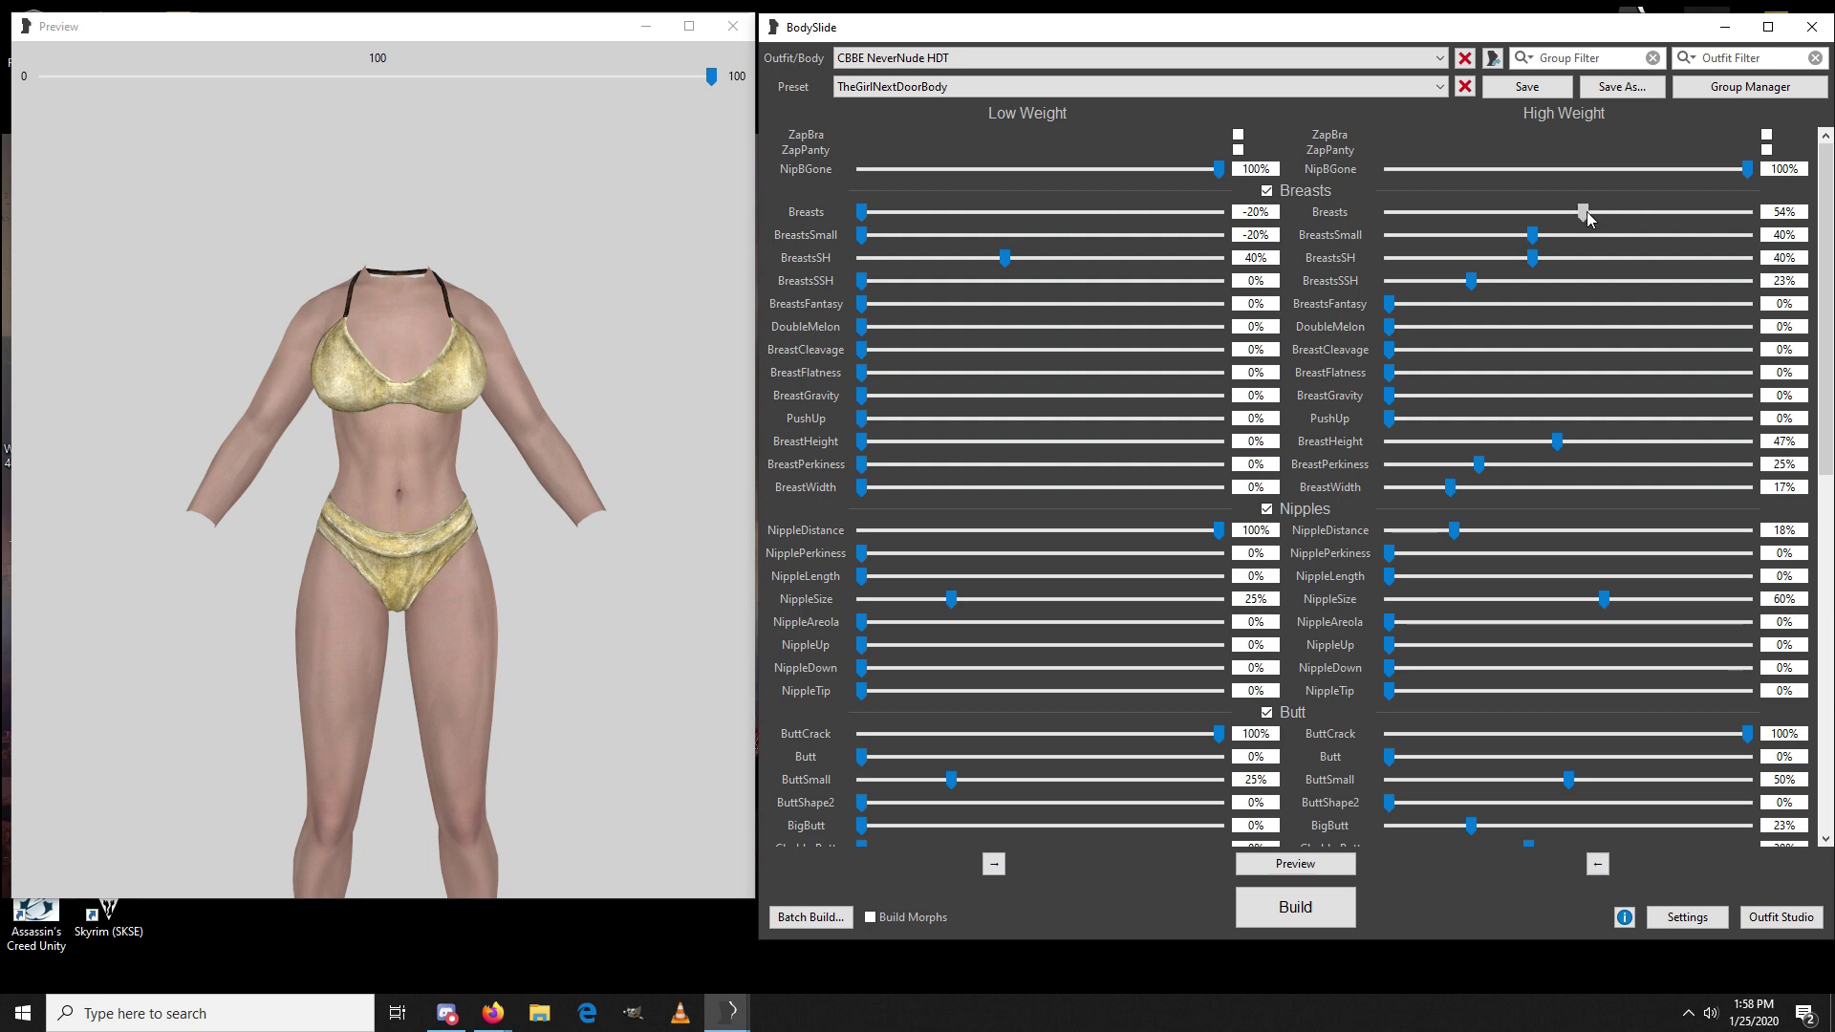
drag(1583, 211, 1747, 213)
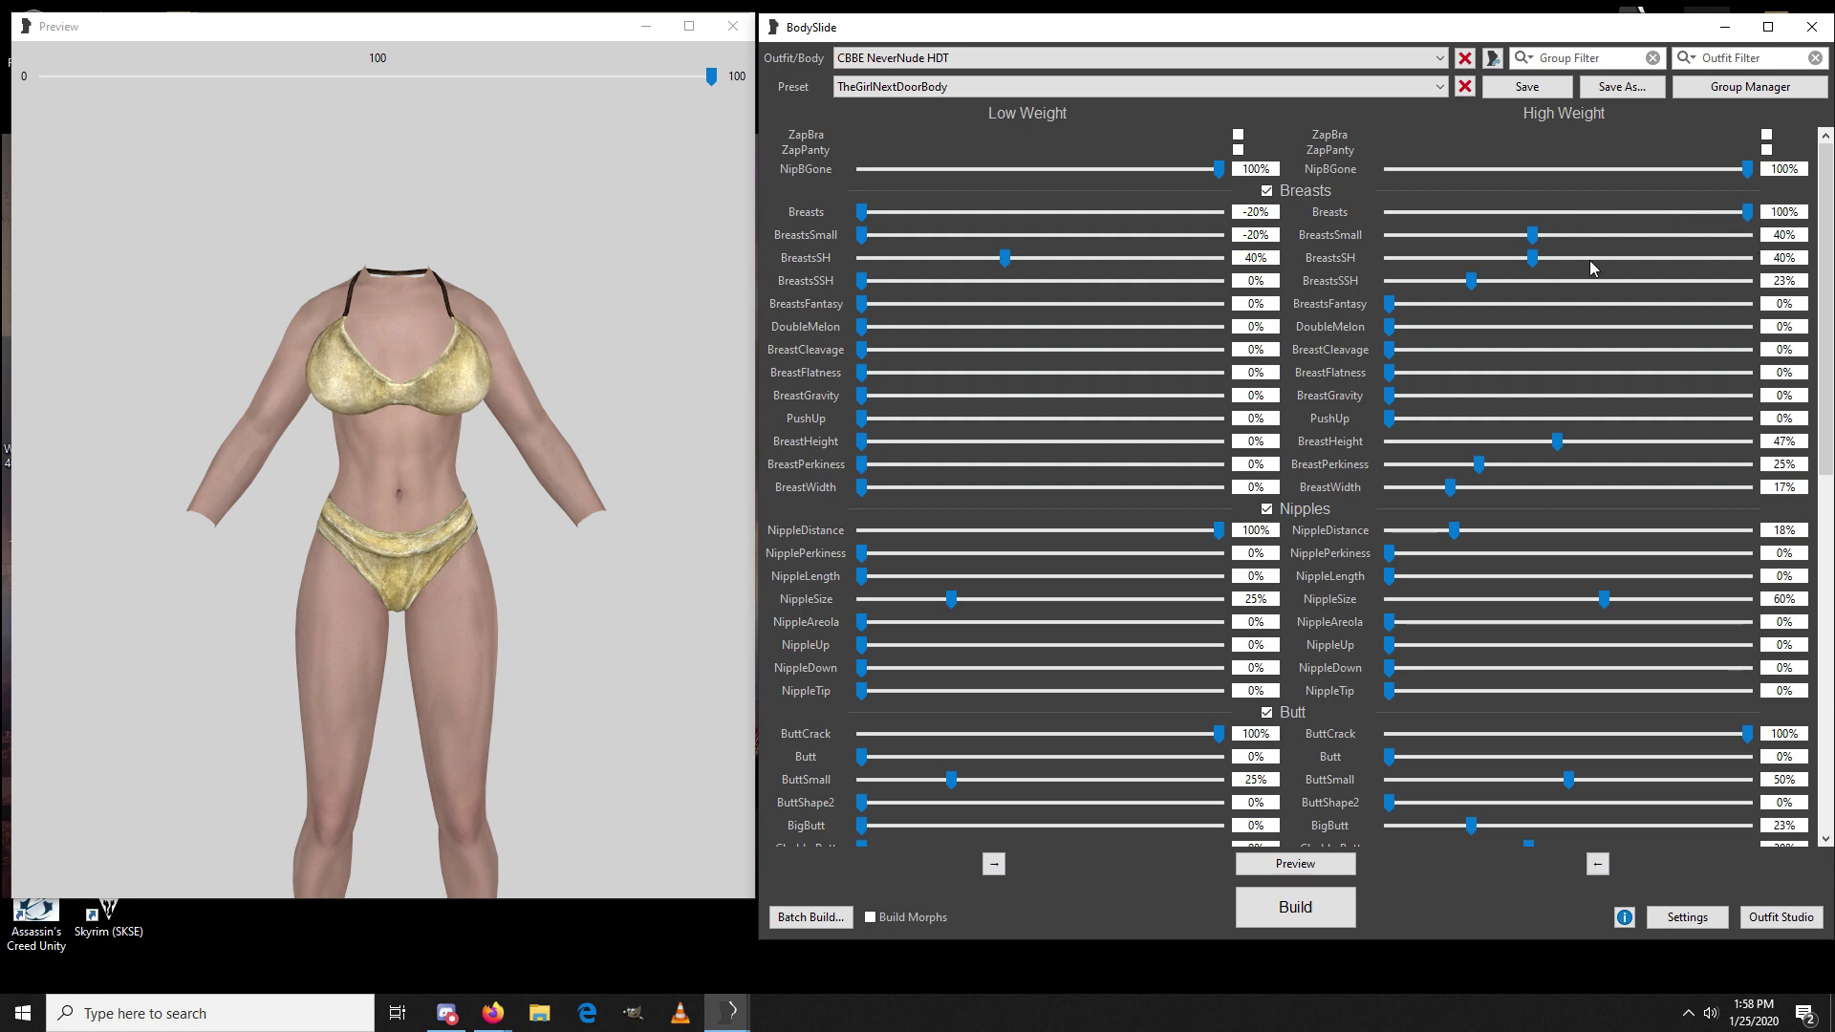
drag(1531, 235, 1749, 235)
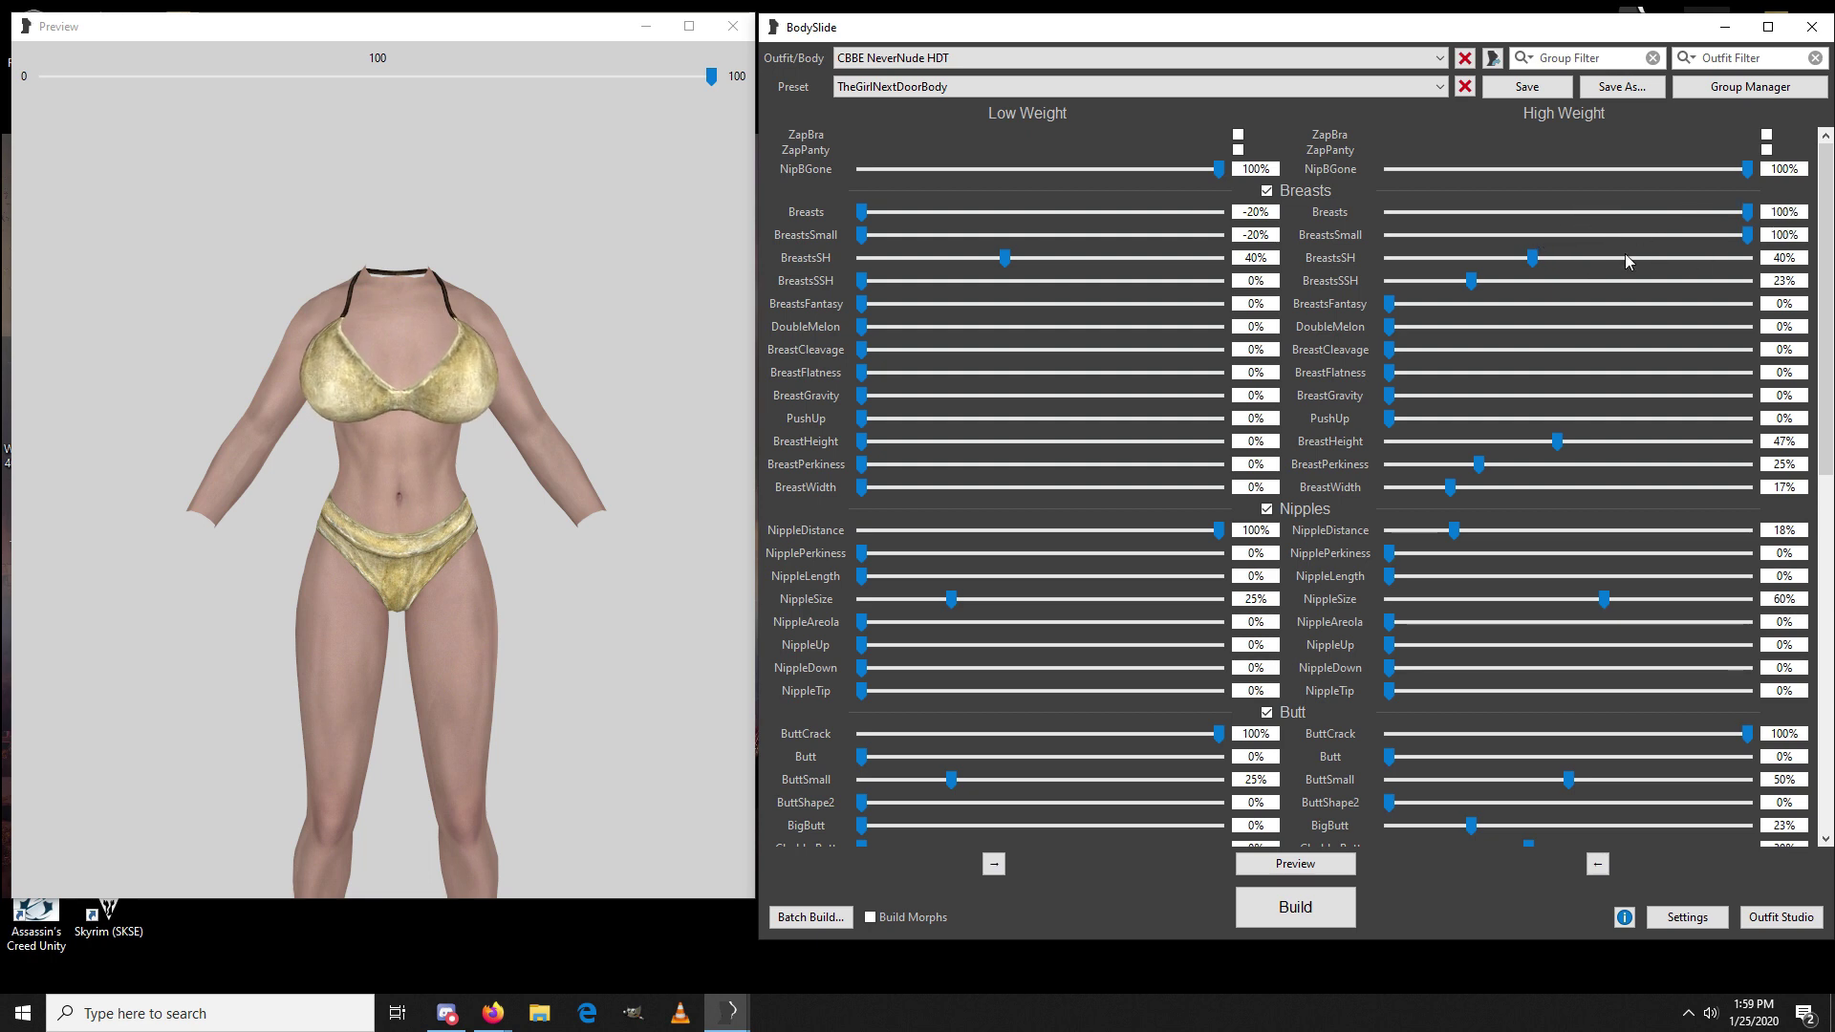
drag(1534, 259, 1763, 265)
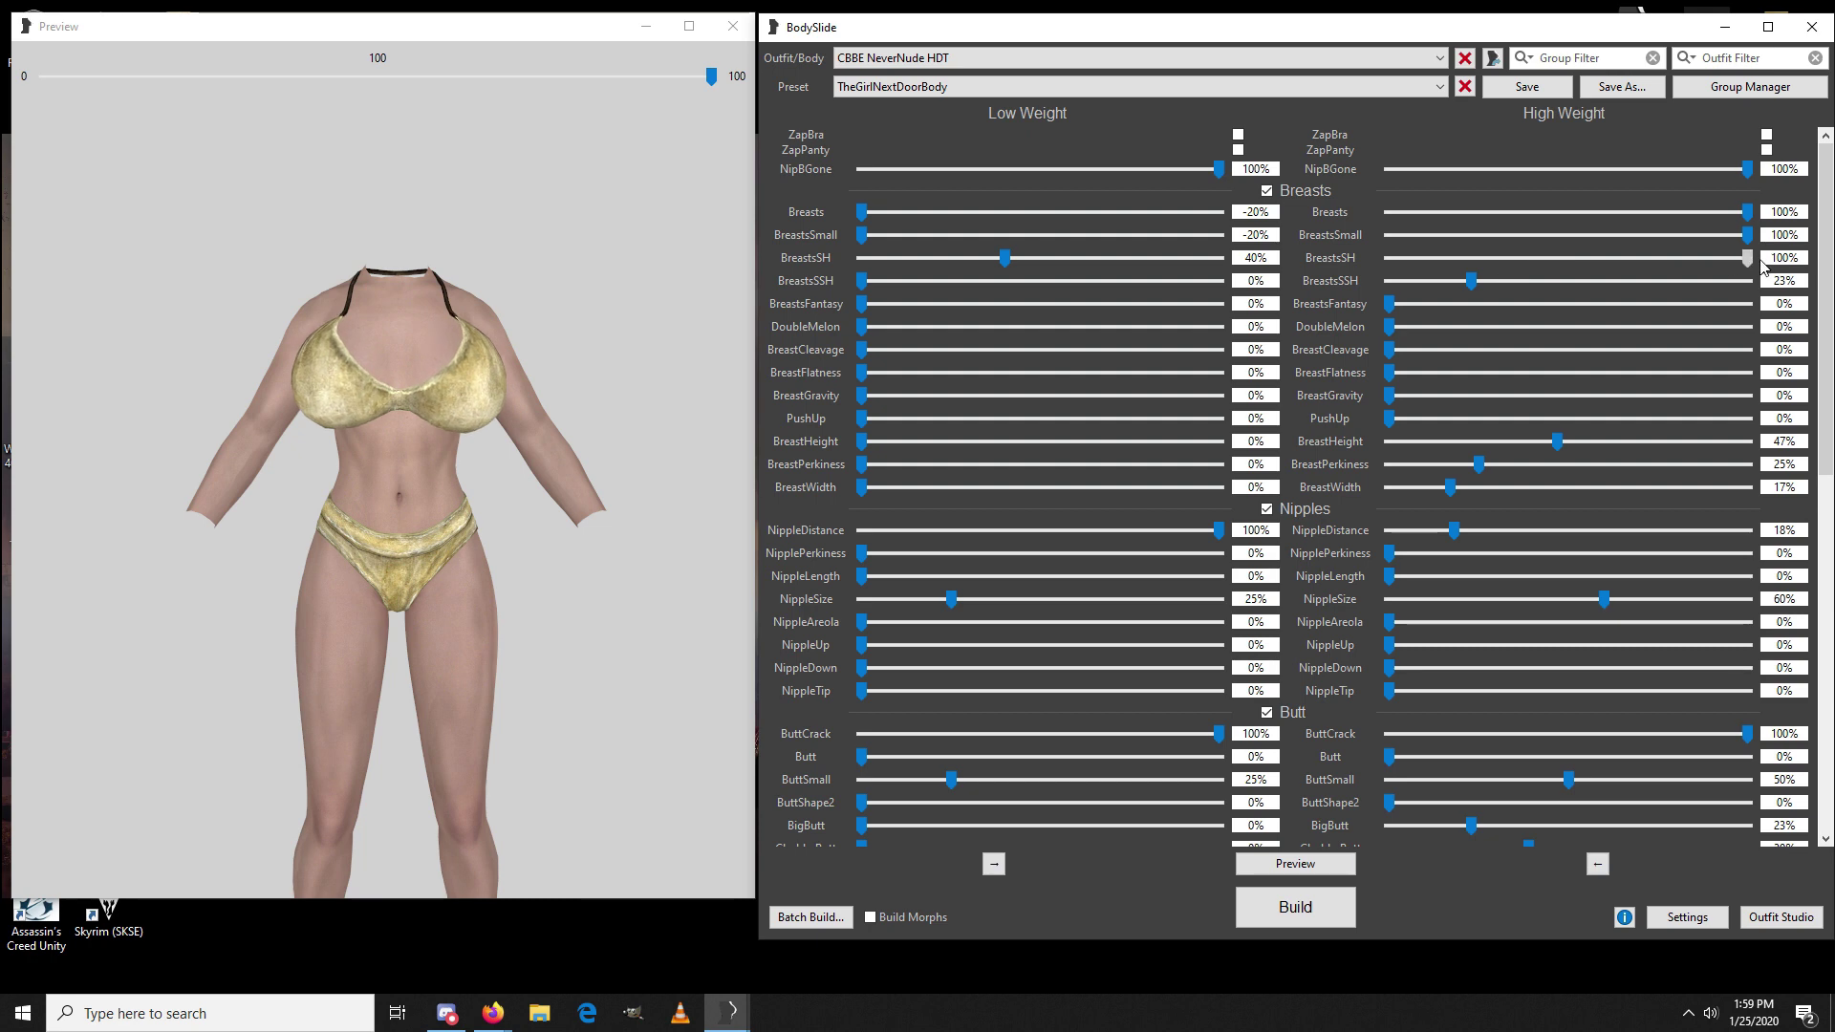
drag(1391, 304, 1776, 304)
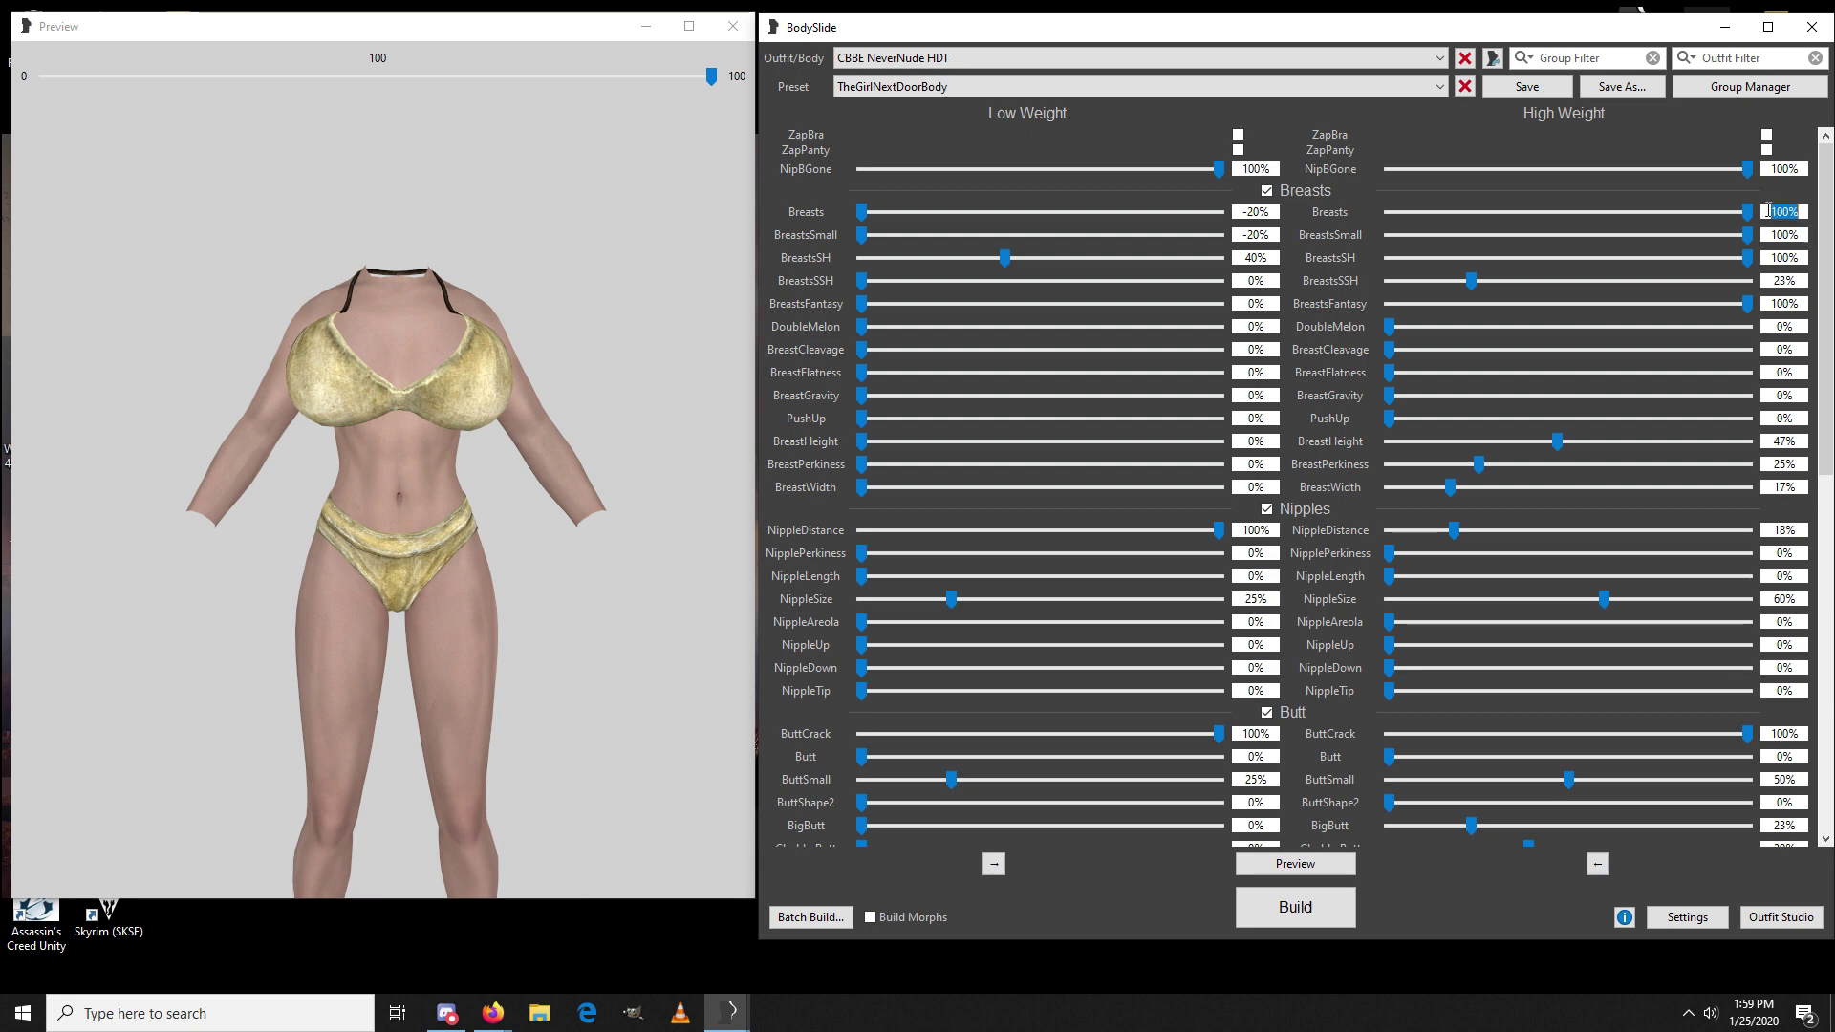
Step: Try a high-weight Breasts value of 300% and check the shape from the side in the preview
drag(1774, 209, 1766, 212)
key(Return)
drag(463, 673, 364, 657)
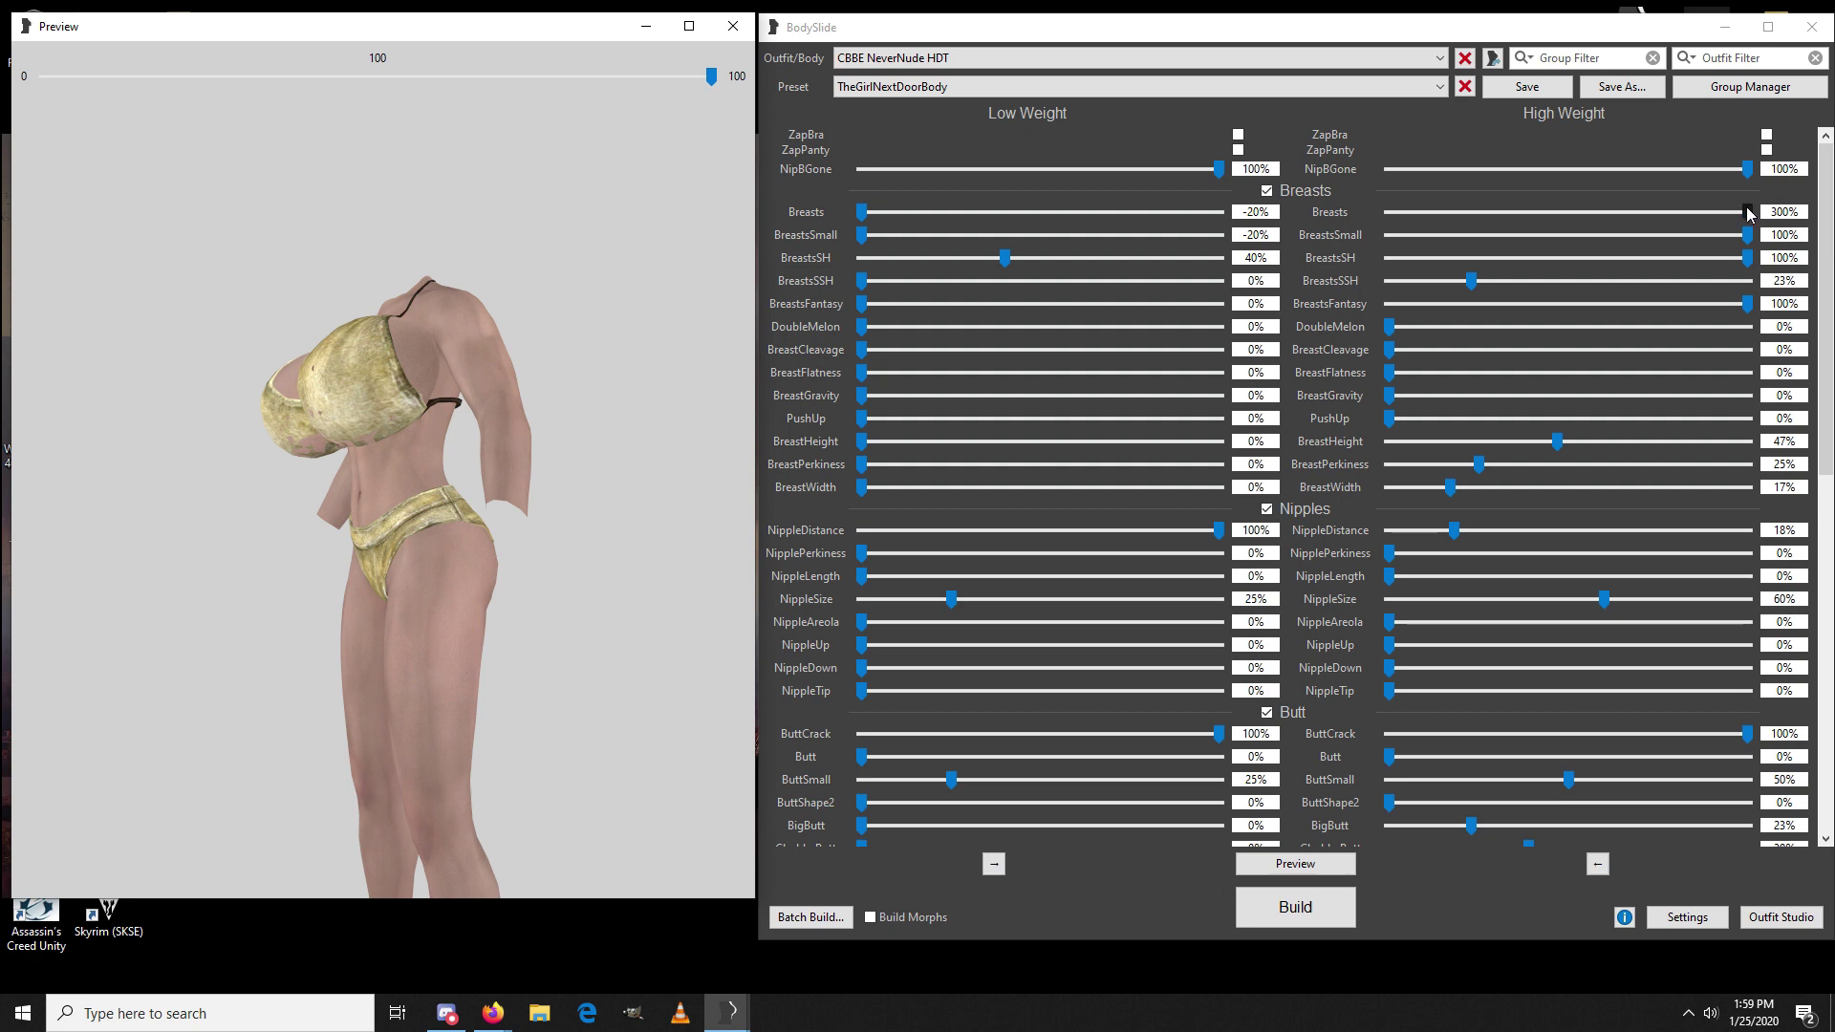
Step: Set high-weight Breasts to 49%, BreastsSmall to 39% and BreastsSH to 22%, and check the full body from the front in the preview
drag(1749, 213, 1565, 250)
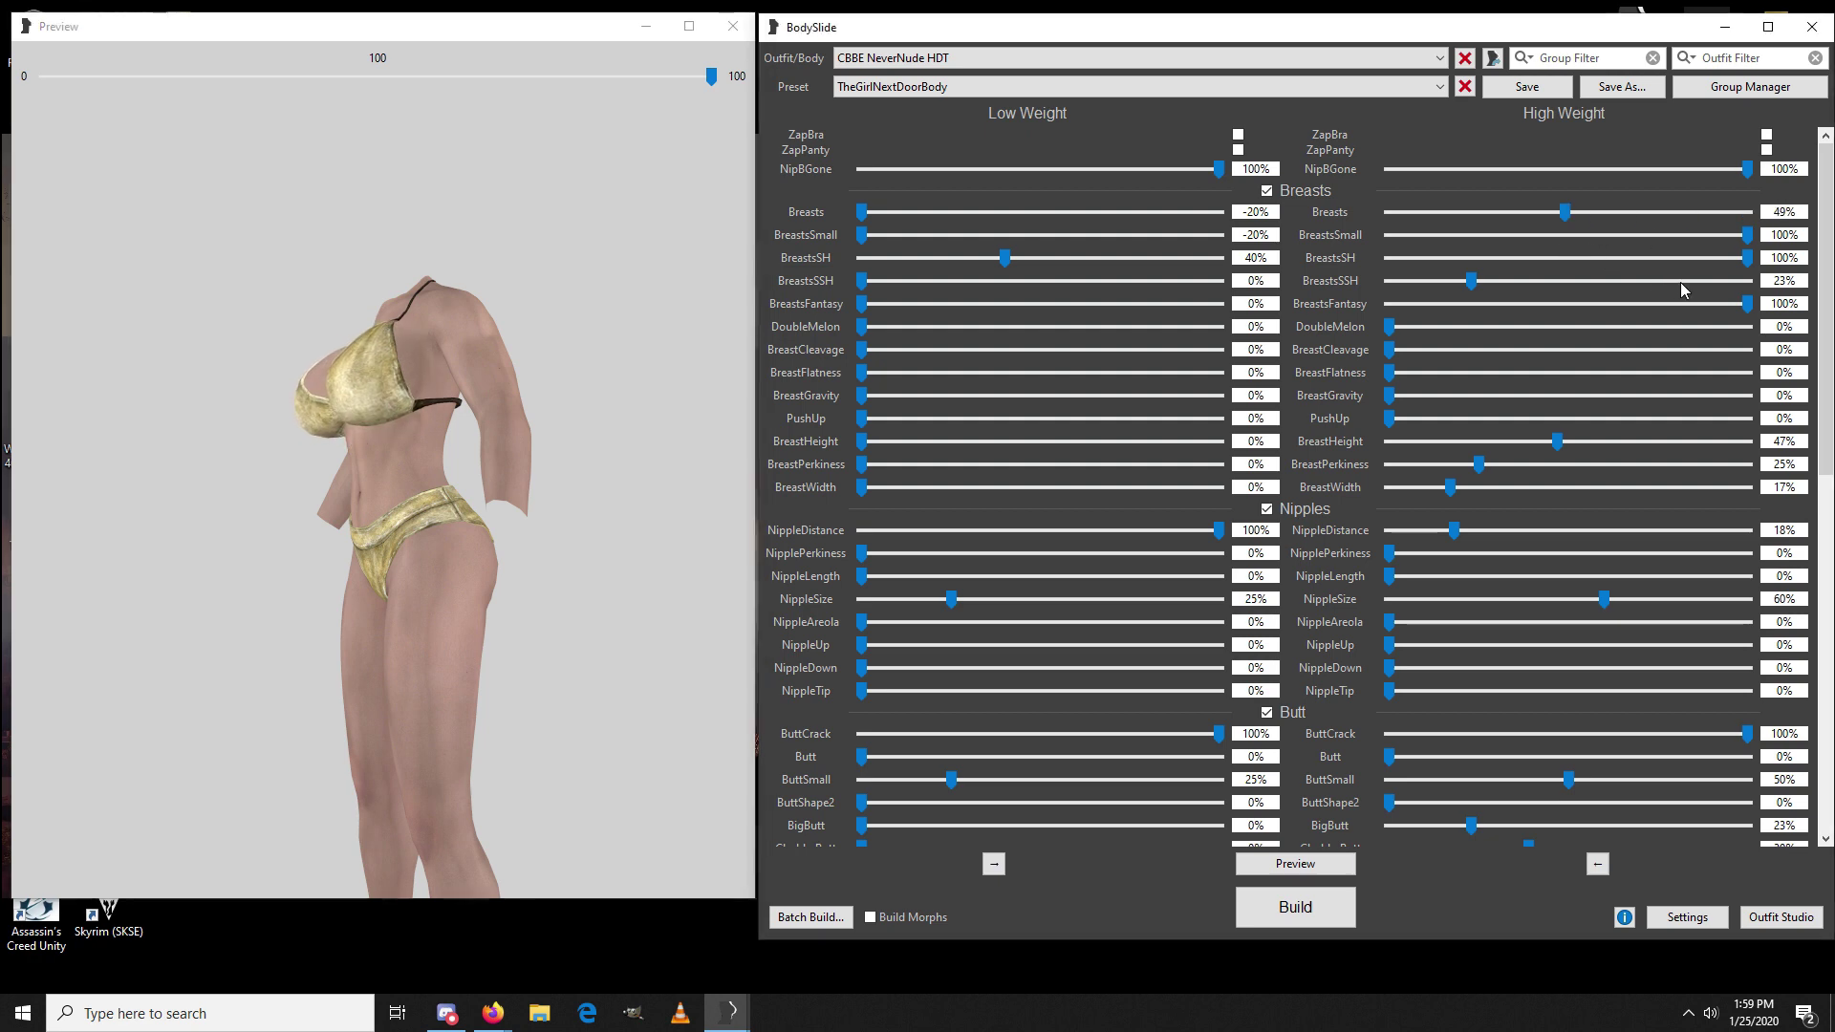
drag(1743, 241, 1460, 244)
drag(1747, 258, 1378, 262)
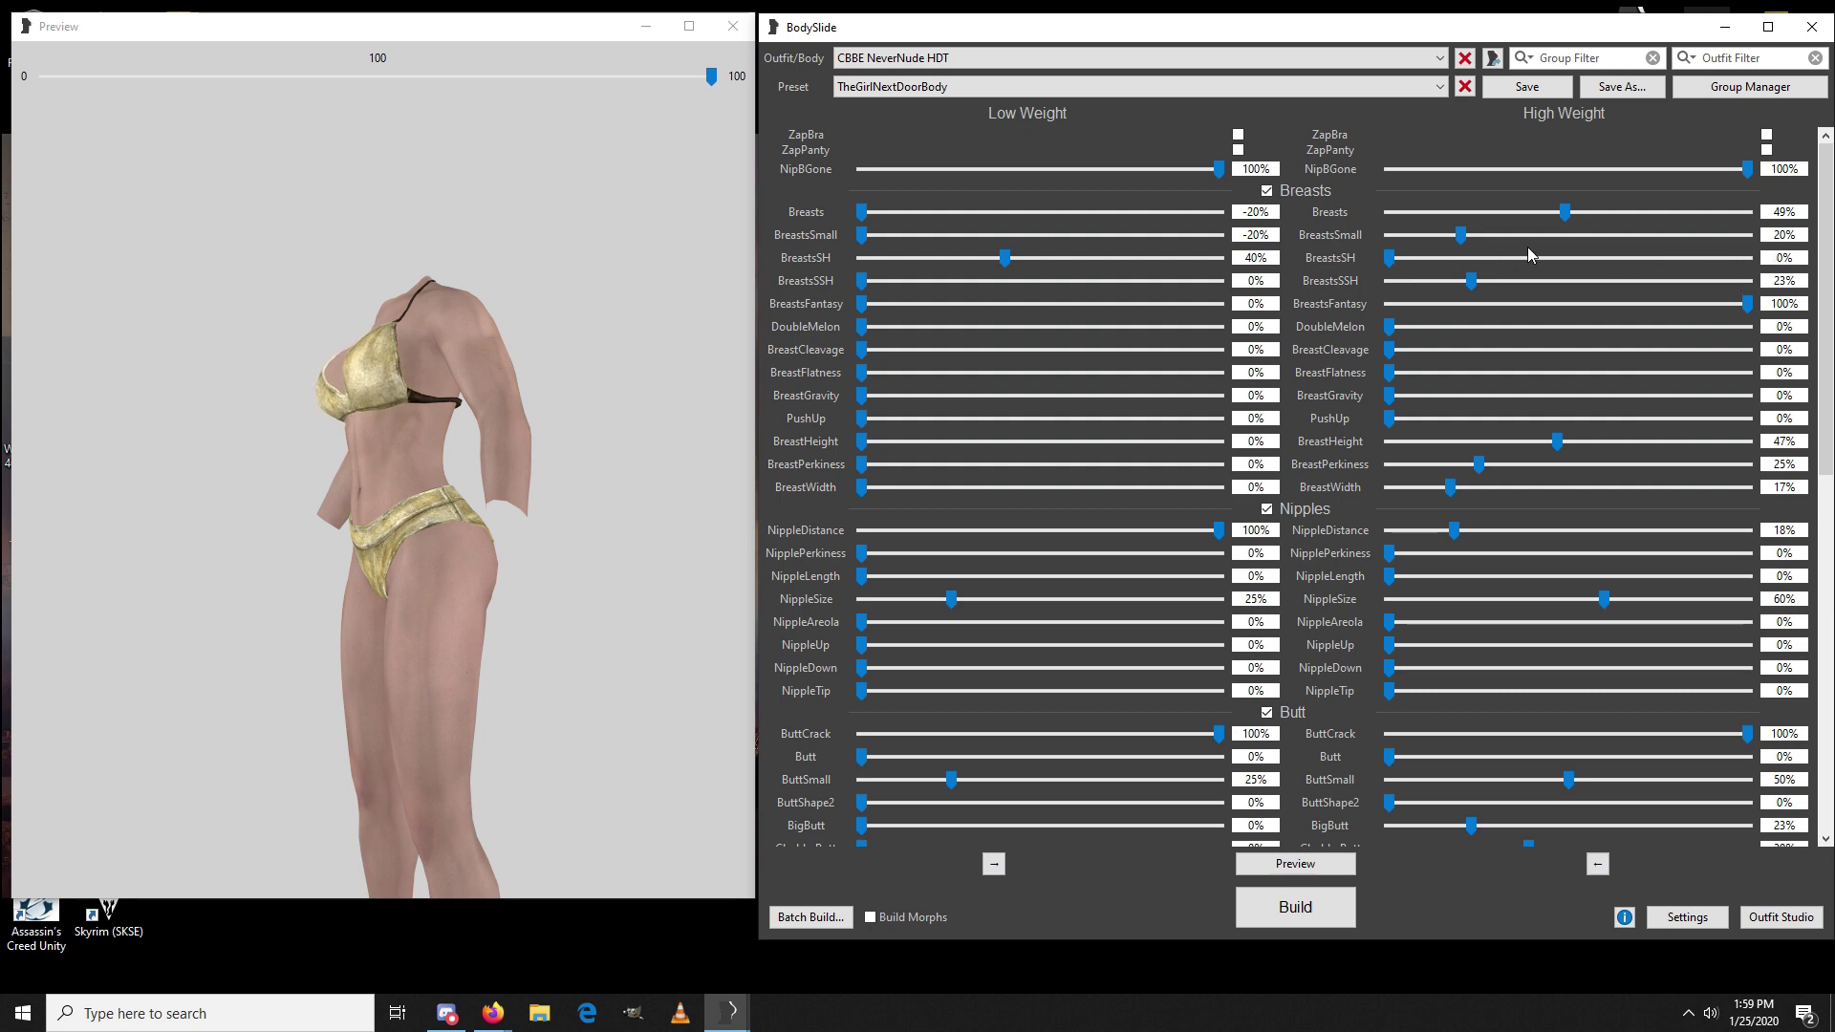
drag(1388, 260, 1581, 278)
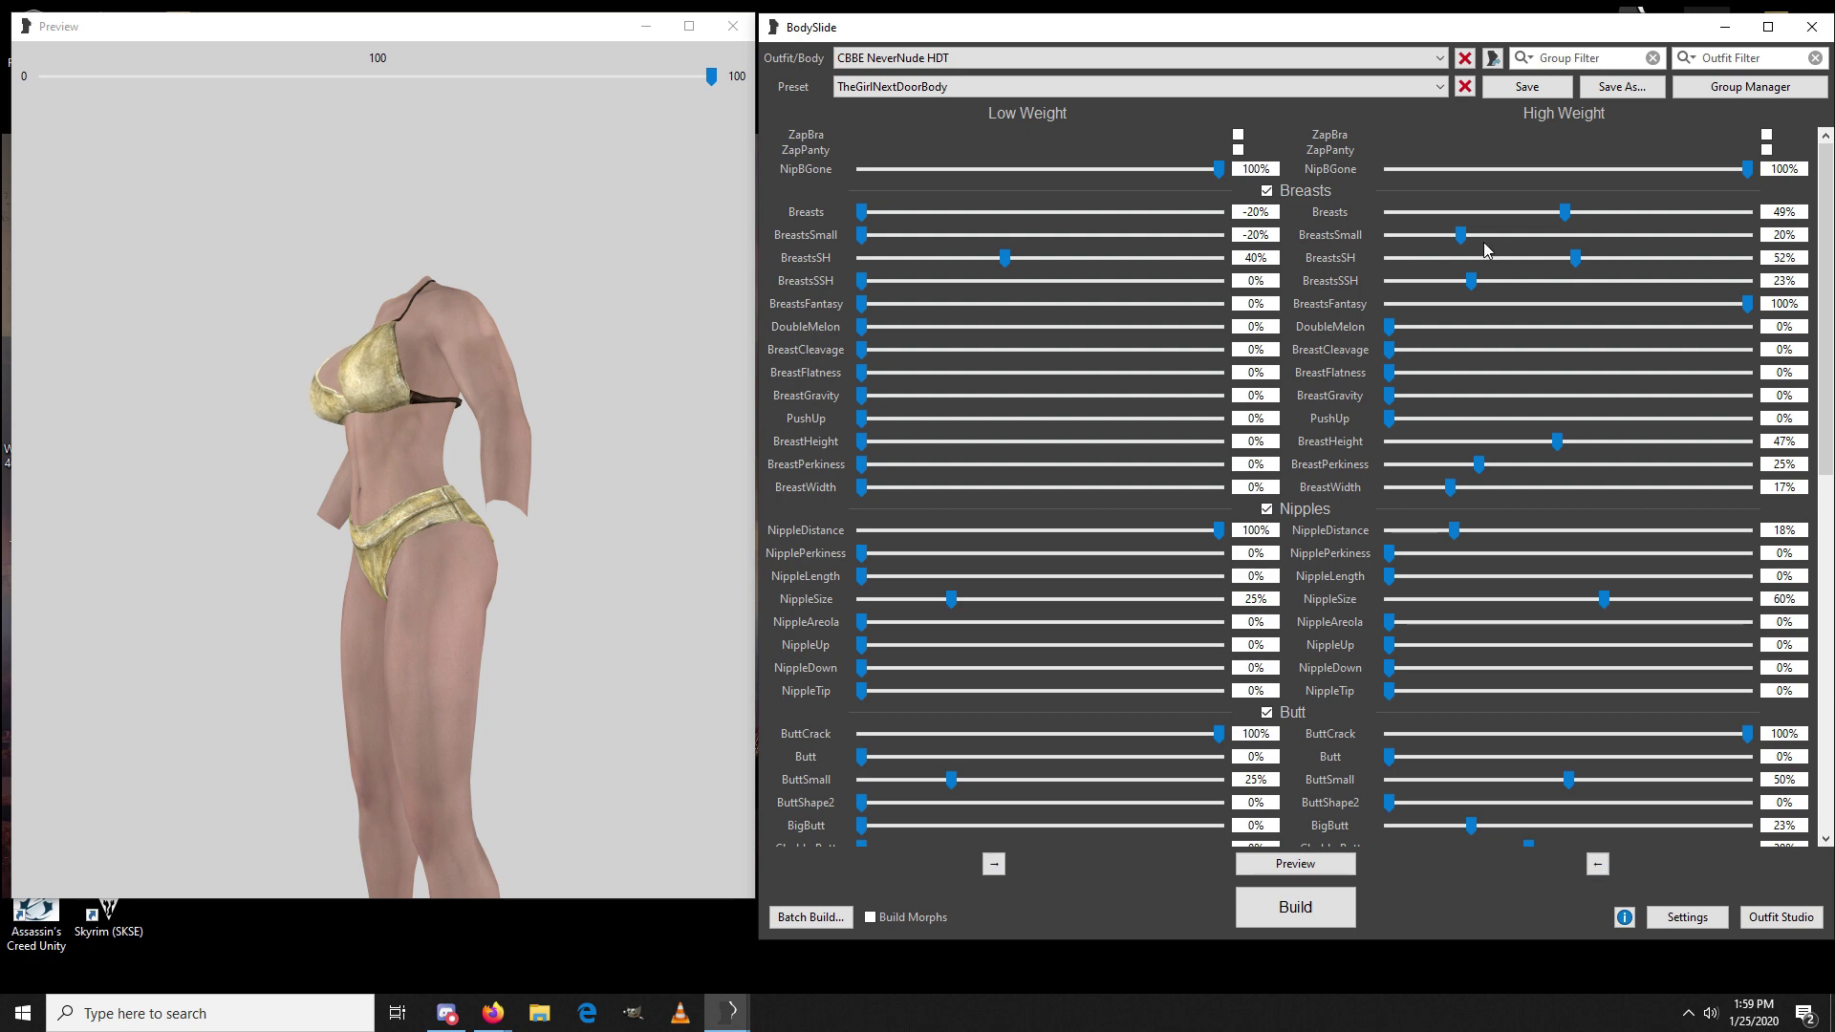
drag(1464, 232, 1532, 237)
drag(499, 436, 588, 449)
scroll(590, 456, down, 3)
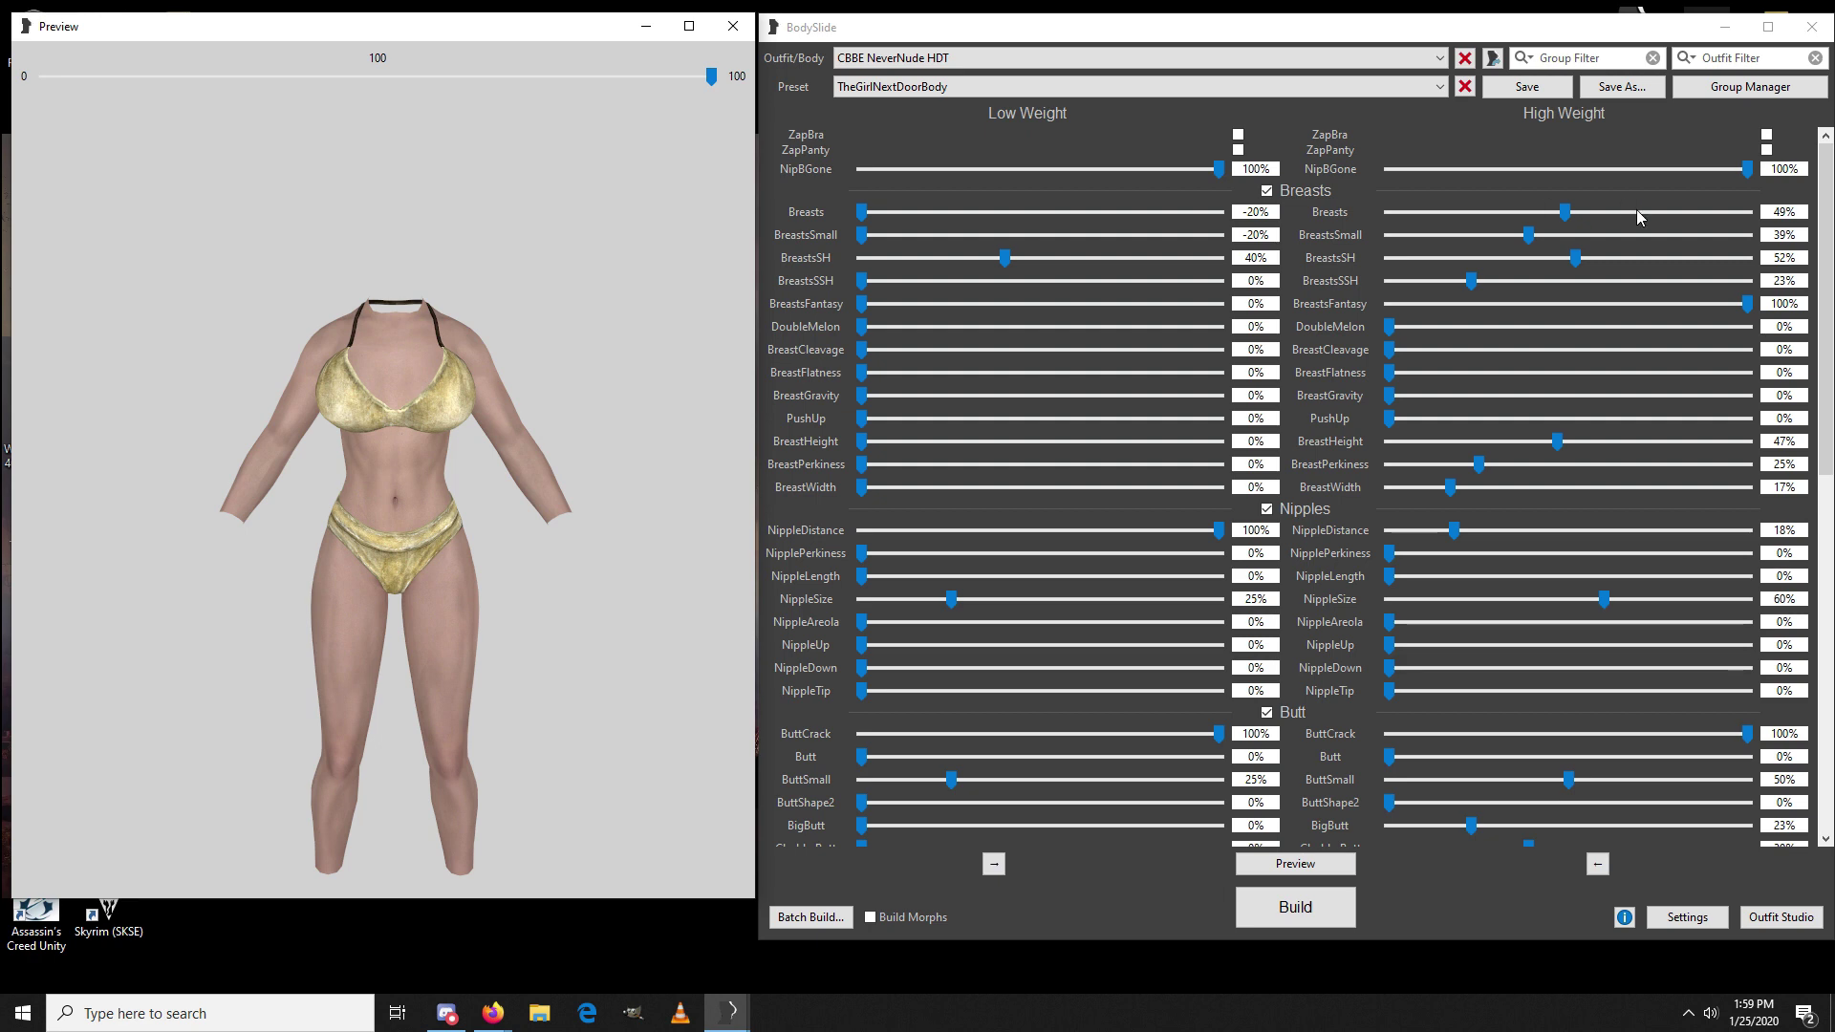
drag(1575, 258, 1470, 260)
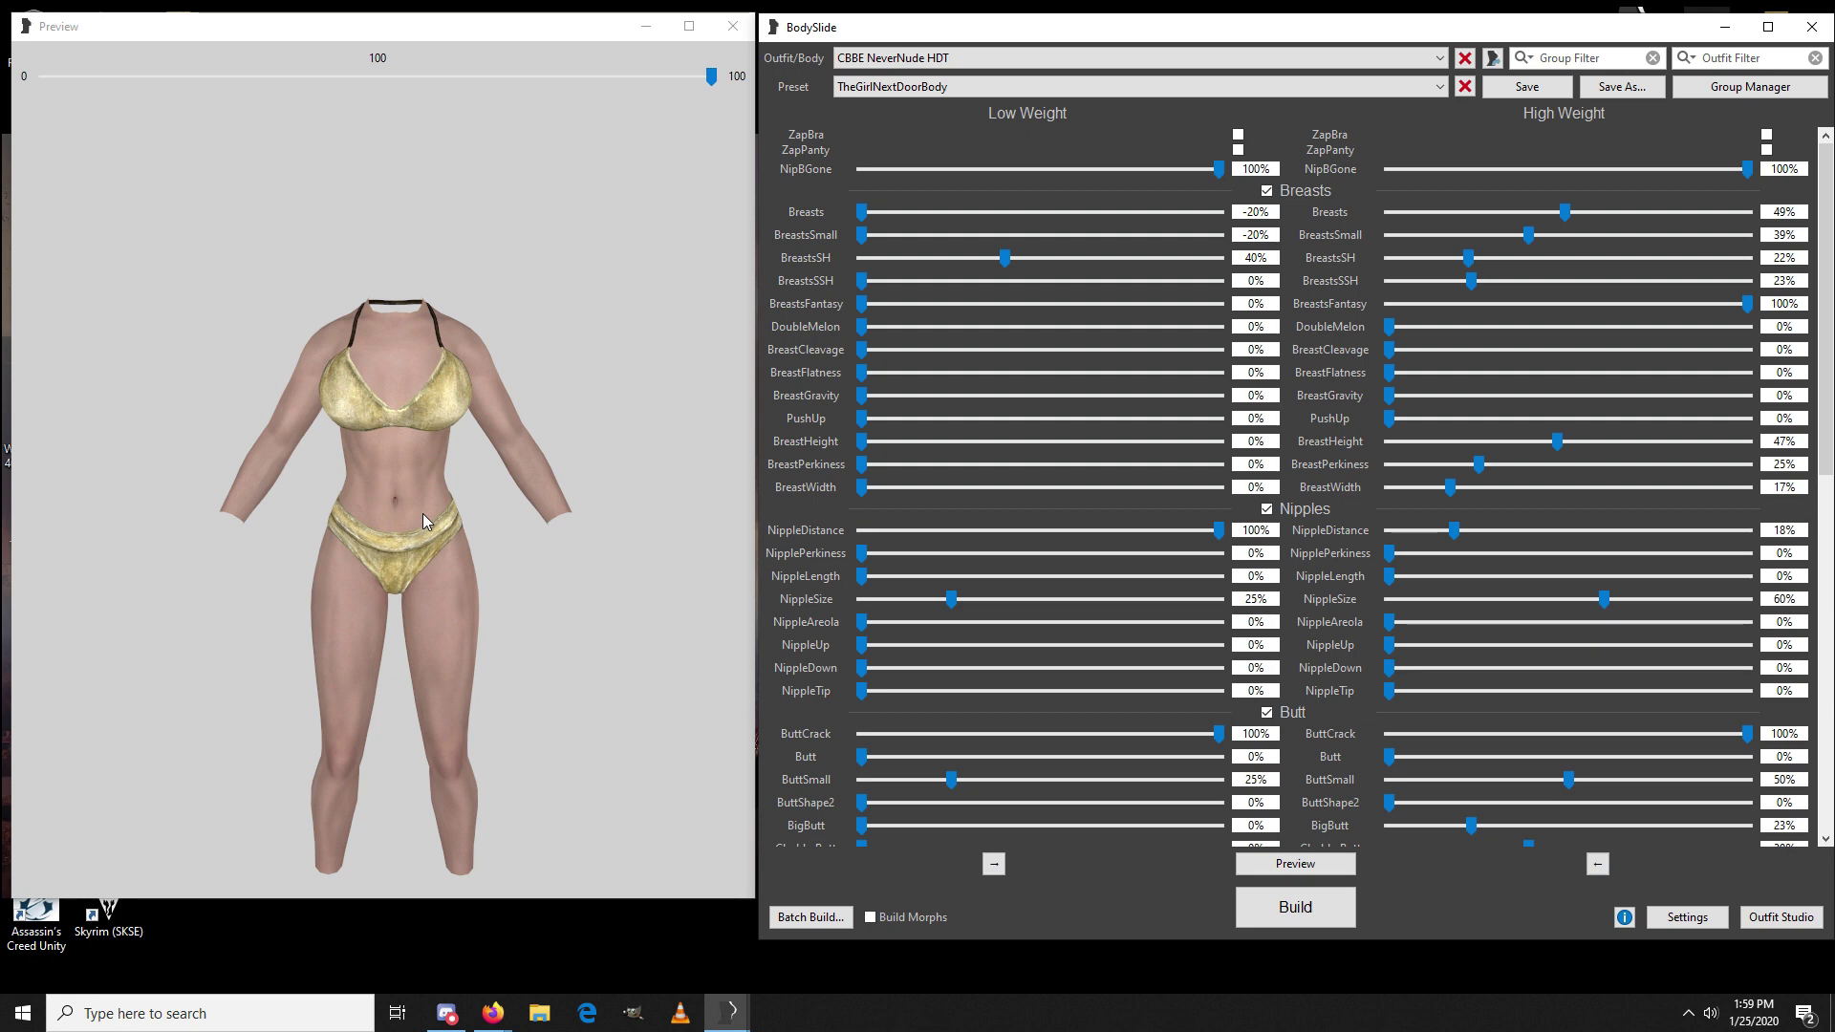
Step: Copy the high-weight values to the low-weight section, and set low-weight Breasts to 24% and BreastsSmall to 23%
click(1599, 866)
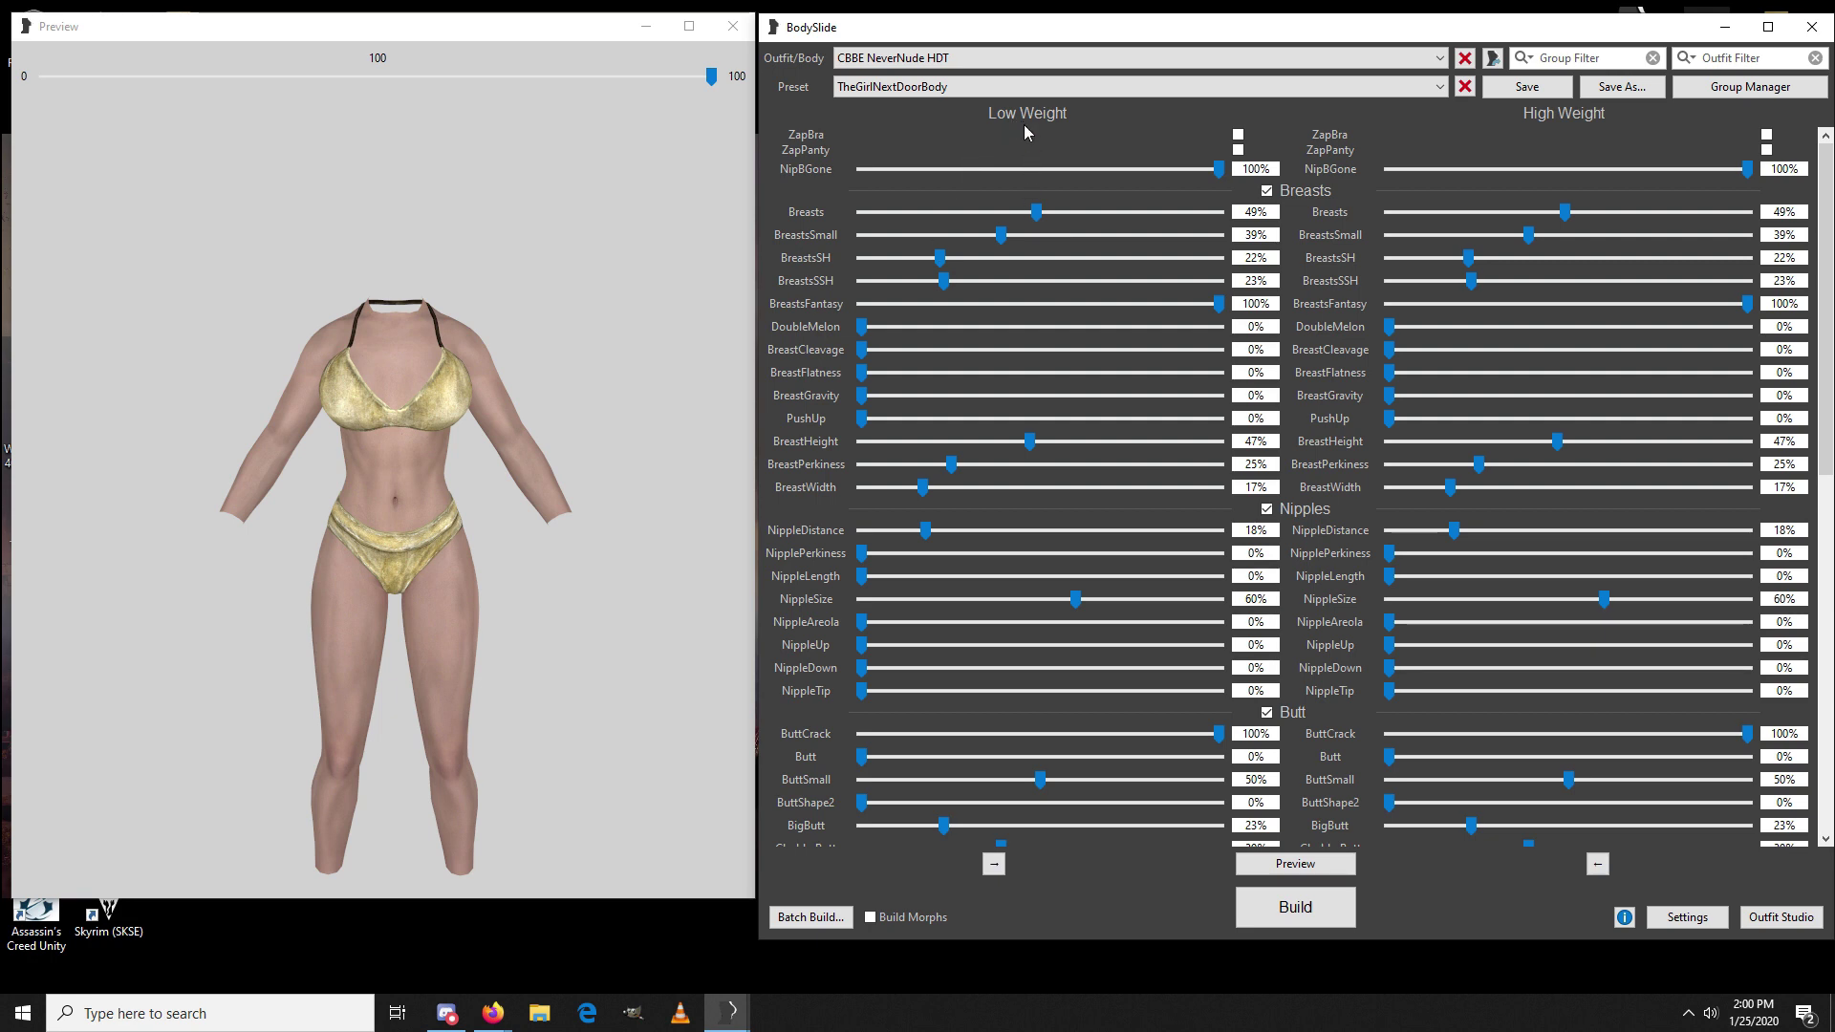
drag(1036, 212, 937, 244)
click(1015, 235)
drag(1035, 235, 943, 250)
mouse_move(938, 213)
mouse_down()
mouse_move(971, 214)
mouse_move(950, 222)
mouse_up()
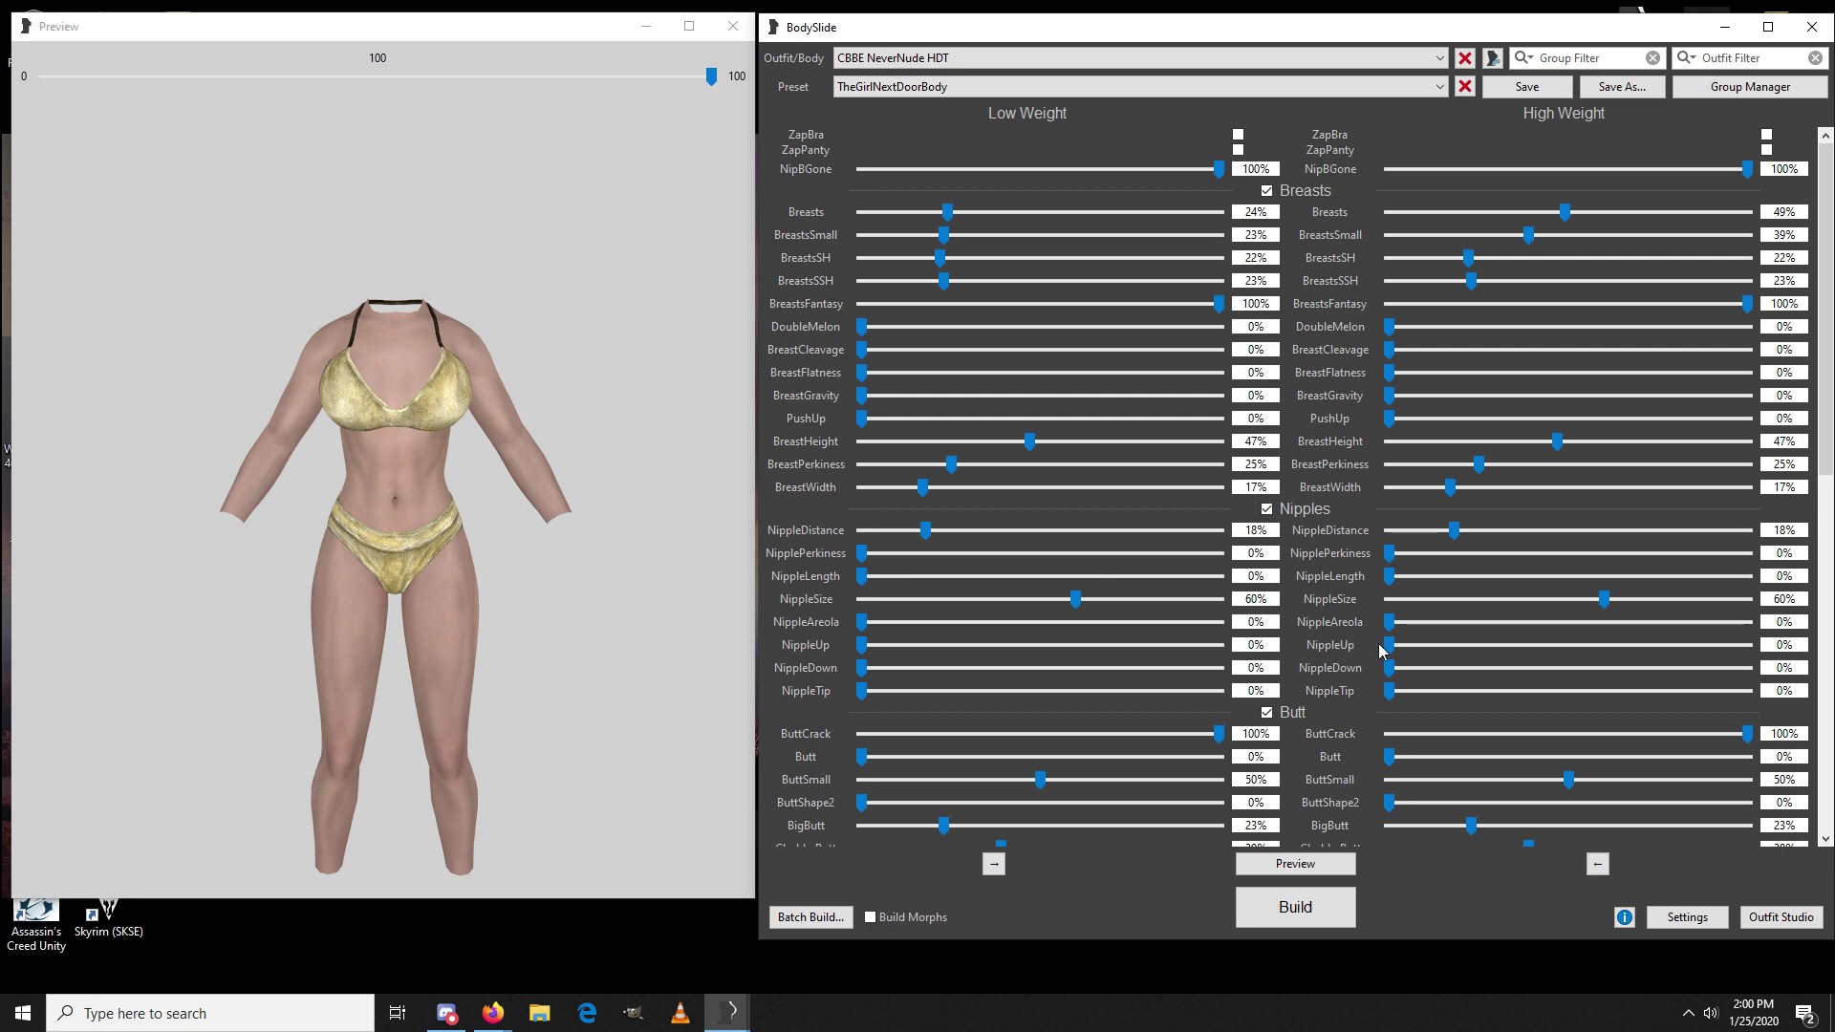
Step: Copy the high-weight slider values over the low-weight section again, replacing the custom low-weight breast values
click(1596, 864)
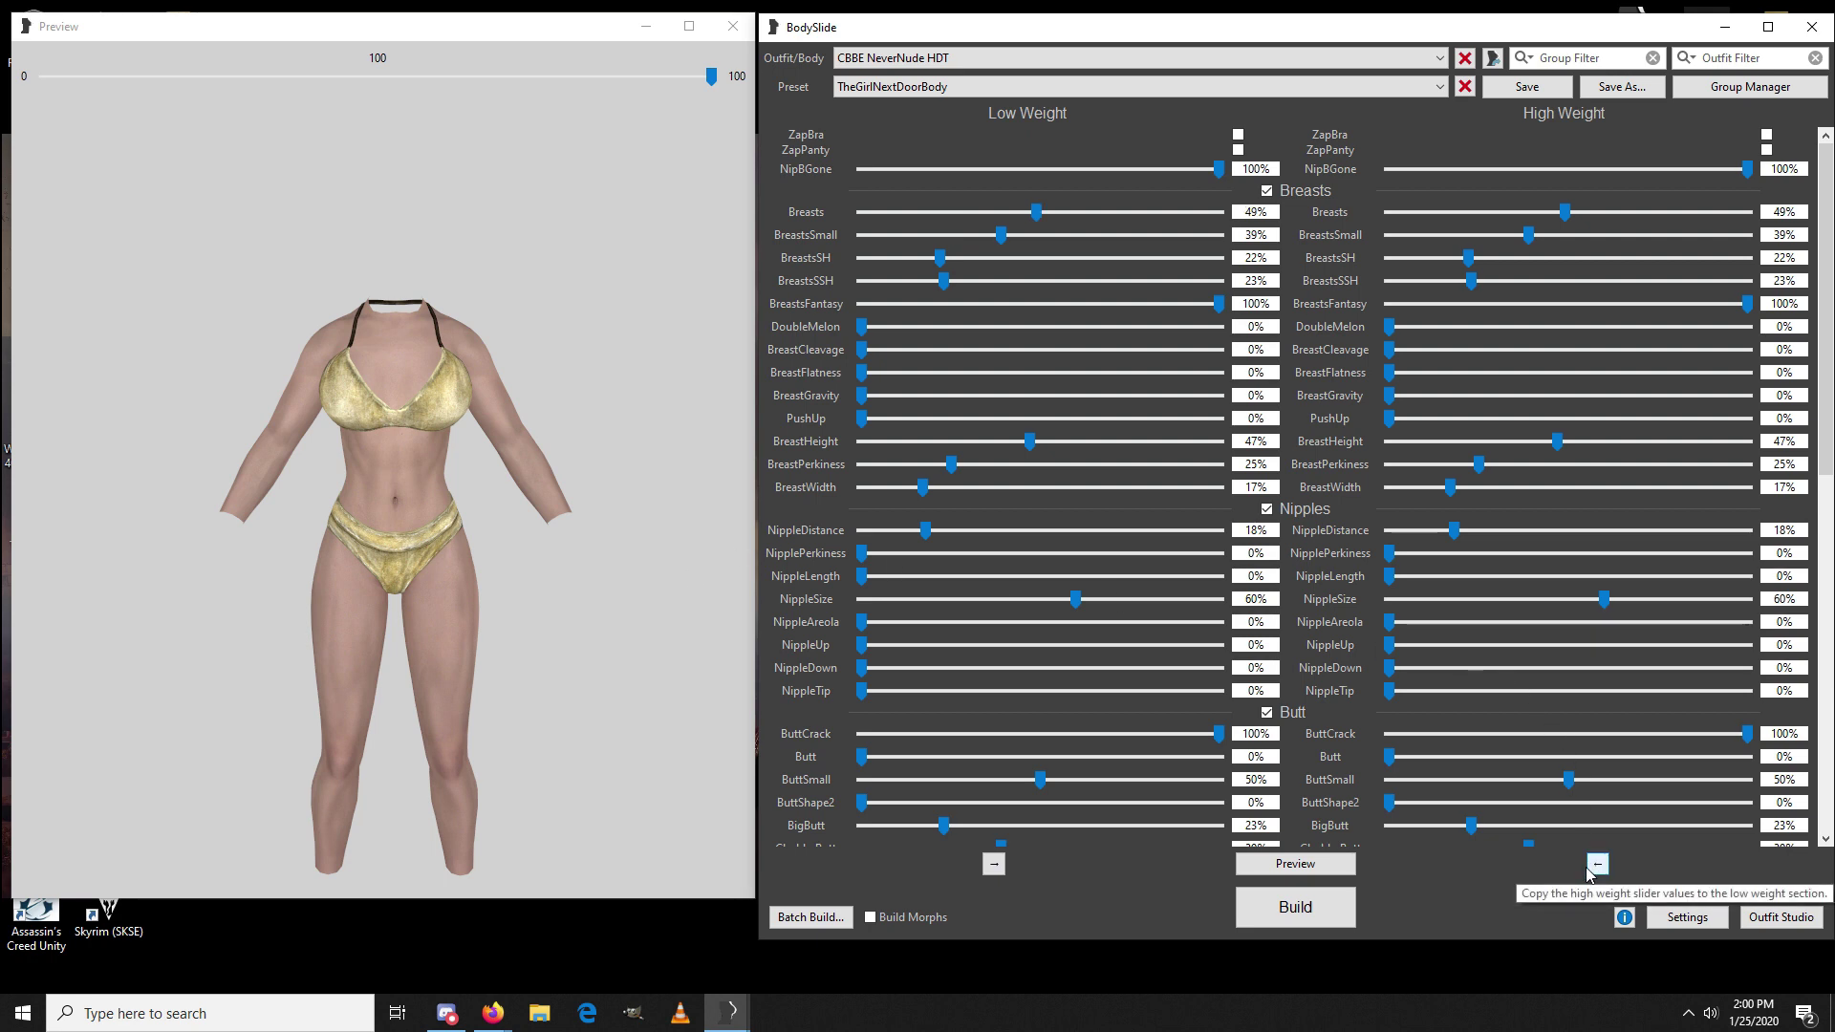